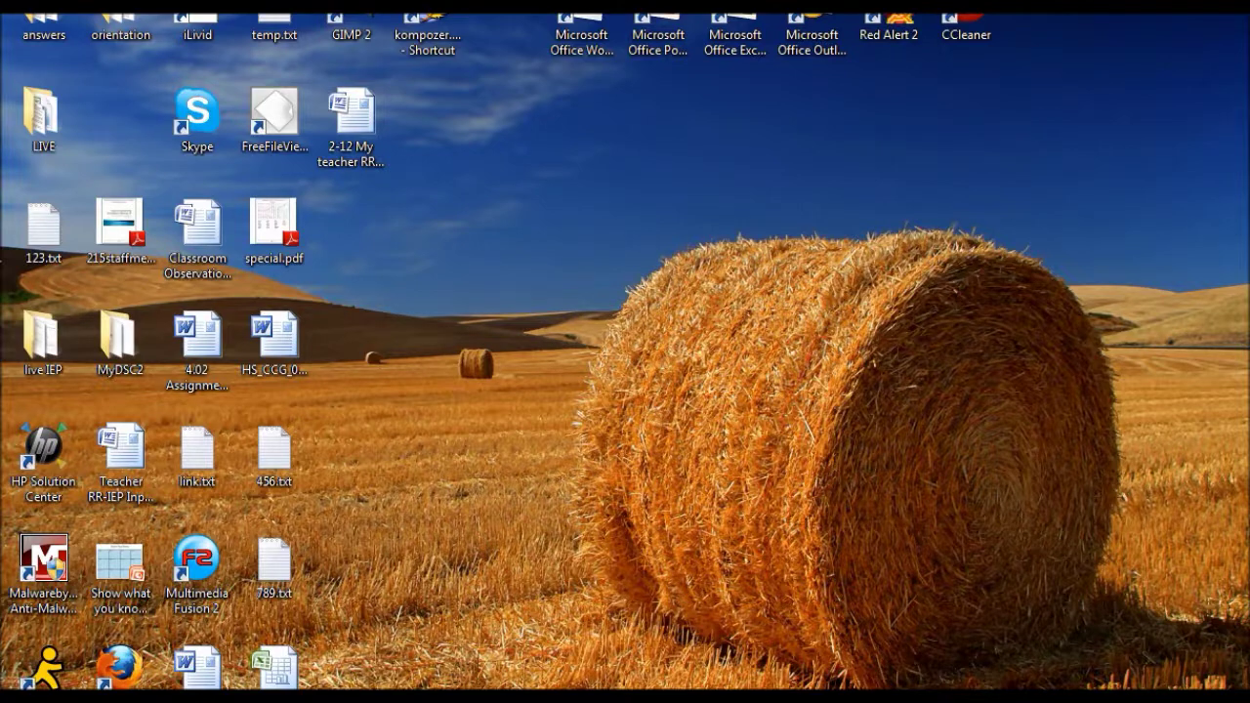
Open ping.mfa from the Project_1 folder in Multimedia Fusion 2
left_click(196, 696)
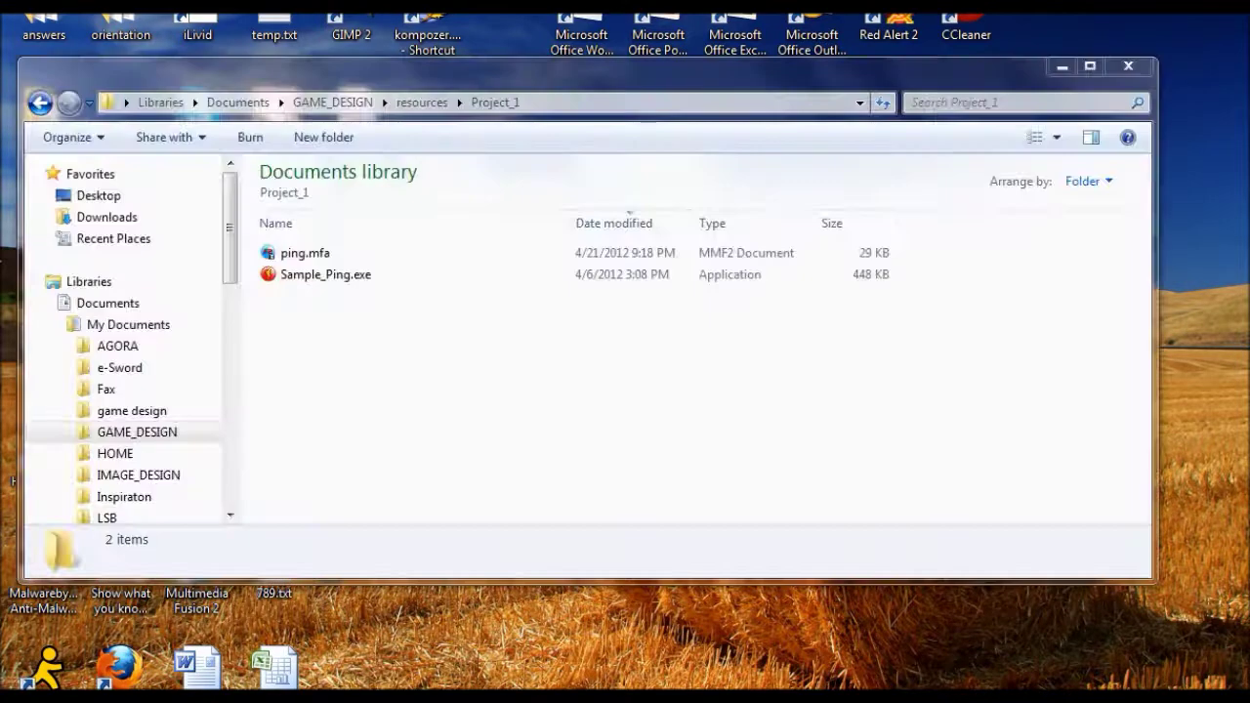
double_click(335, 252)
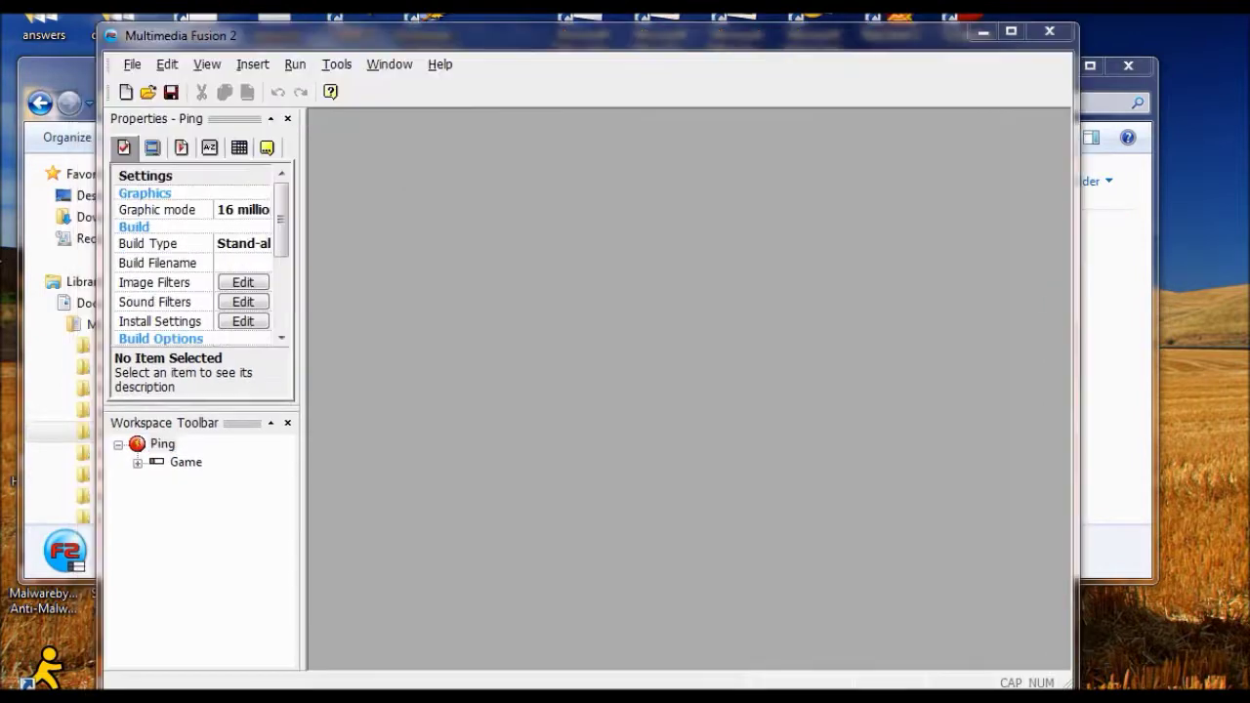
Bring up the Game frame's 640x480 playfield with Ball, Center_Line and both paddles
double_click(186, 462)
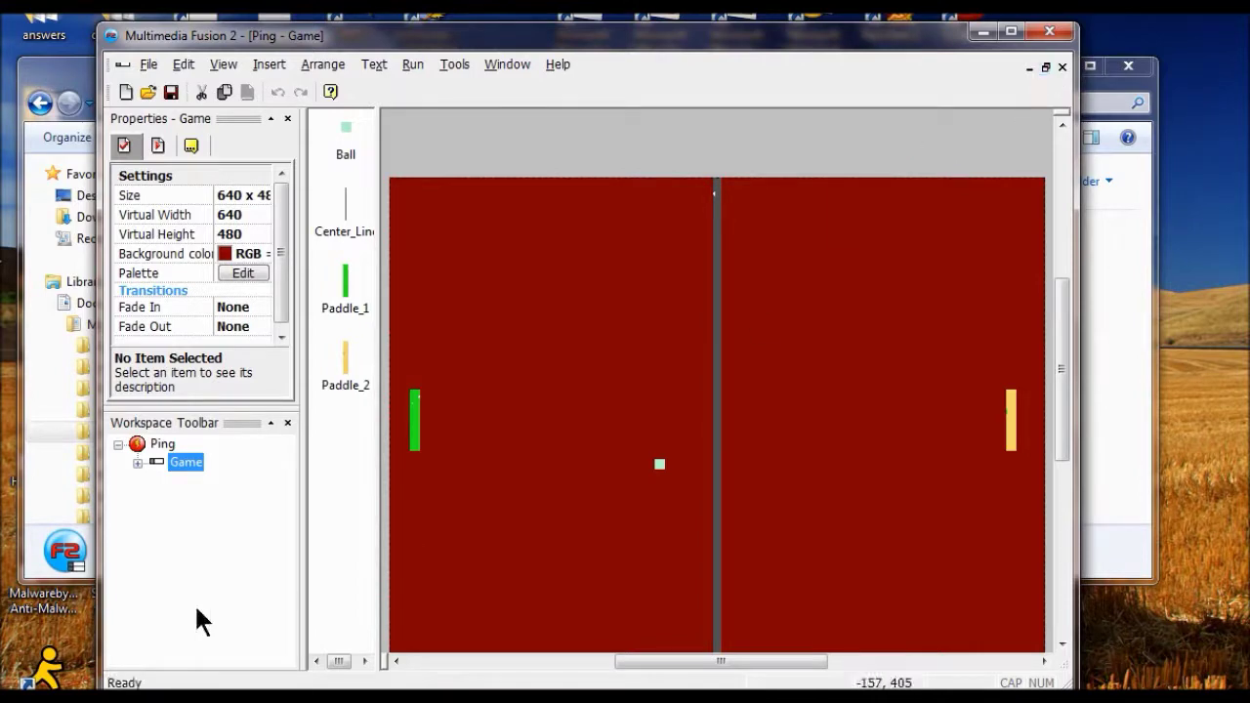
left_click(117, 699)
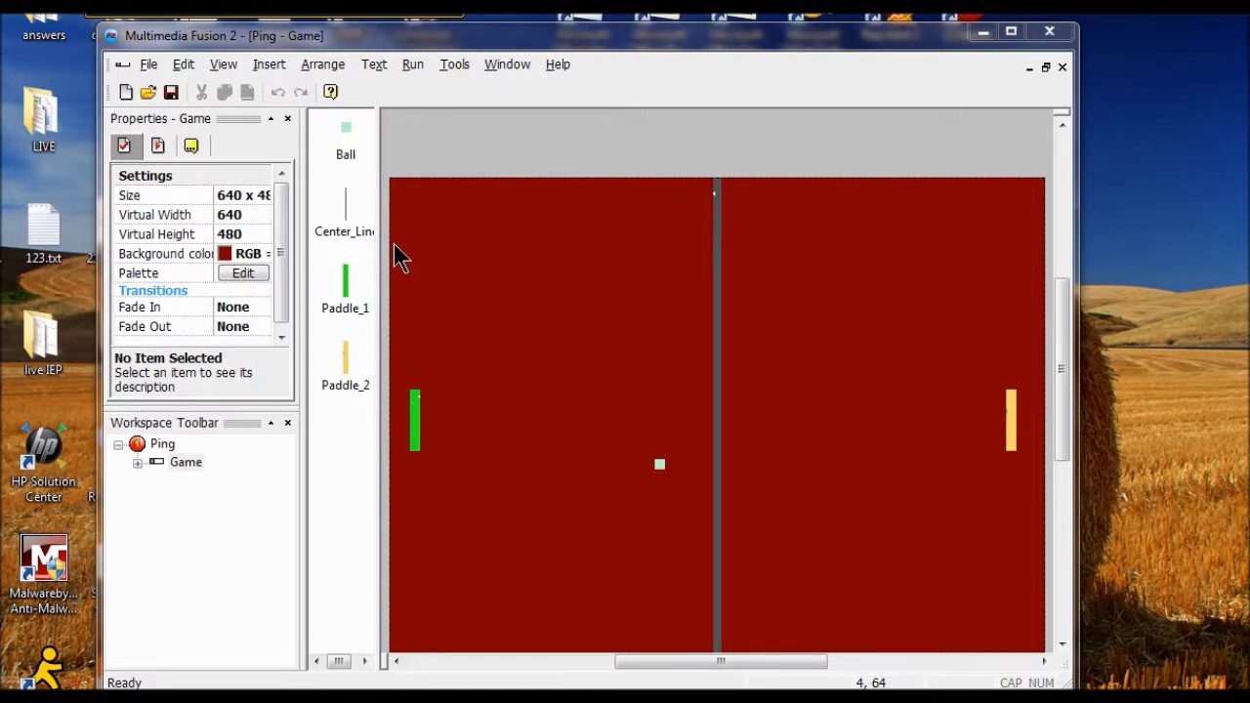
Insert two Games > Score objects, one at the top left and one at the top right of the playfield
left_click(273, 65)
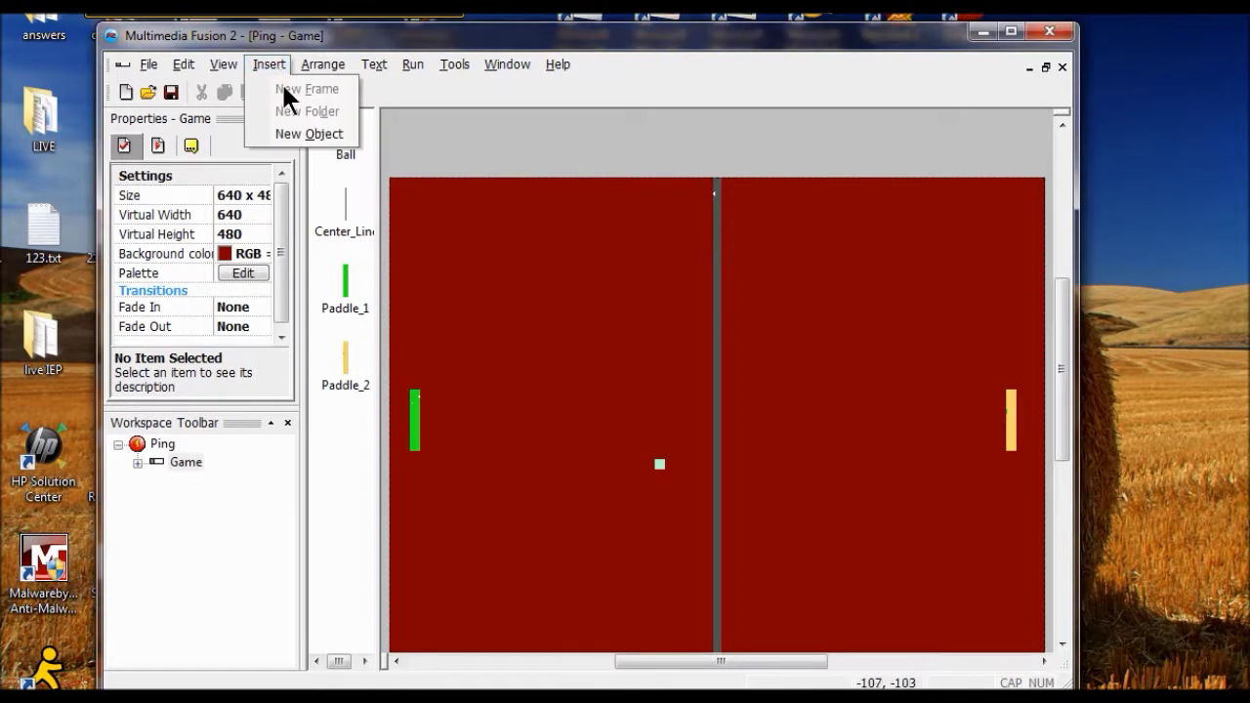
left_click(302, 134)
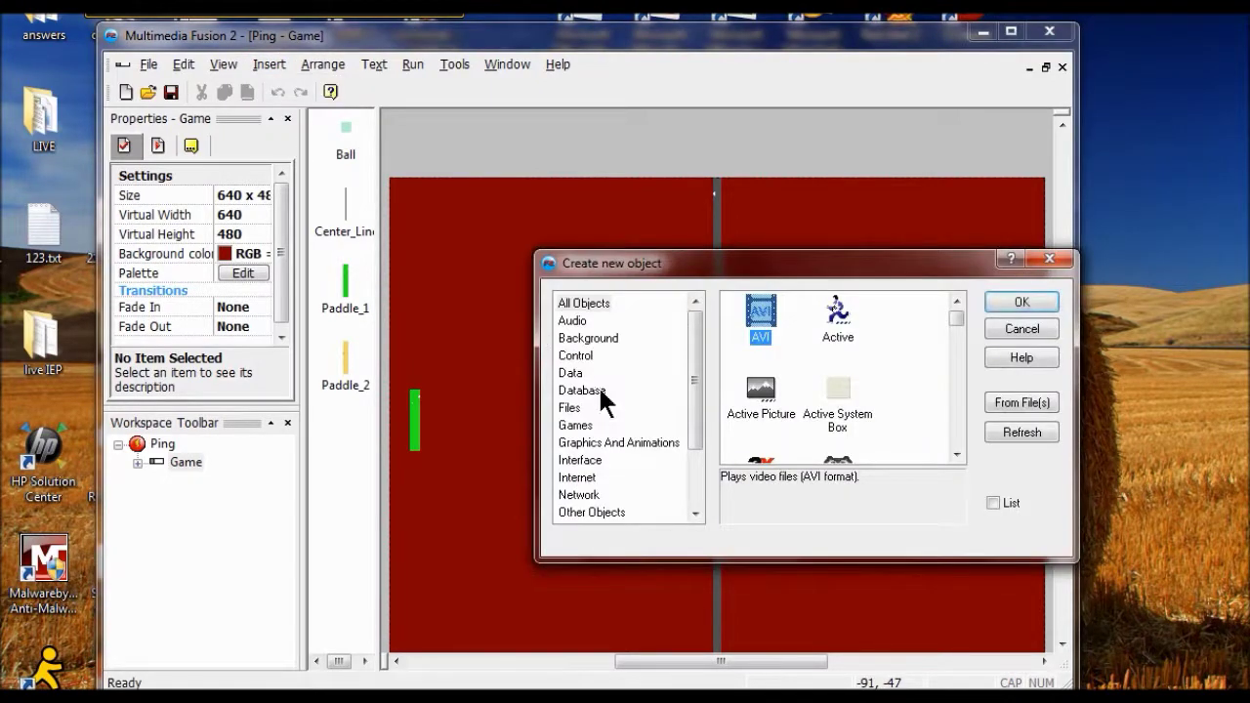
left_click(576, 426)
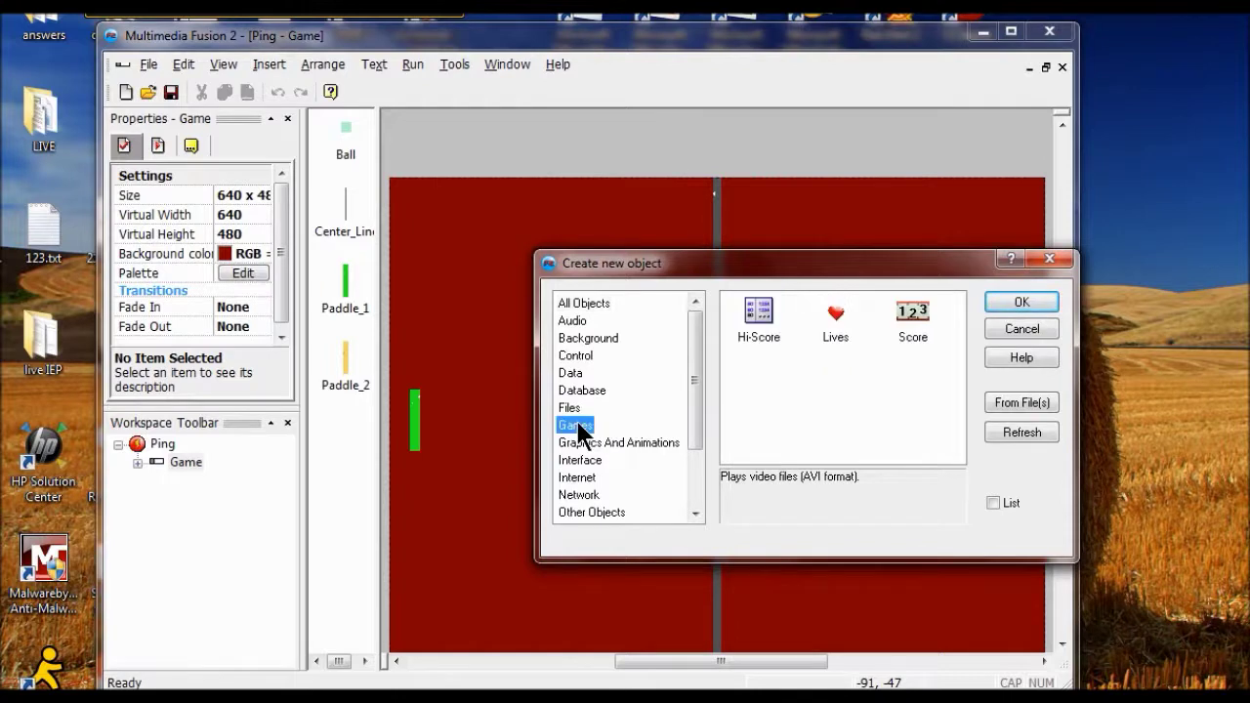
left_click(919, 307)
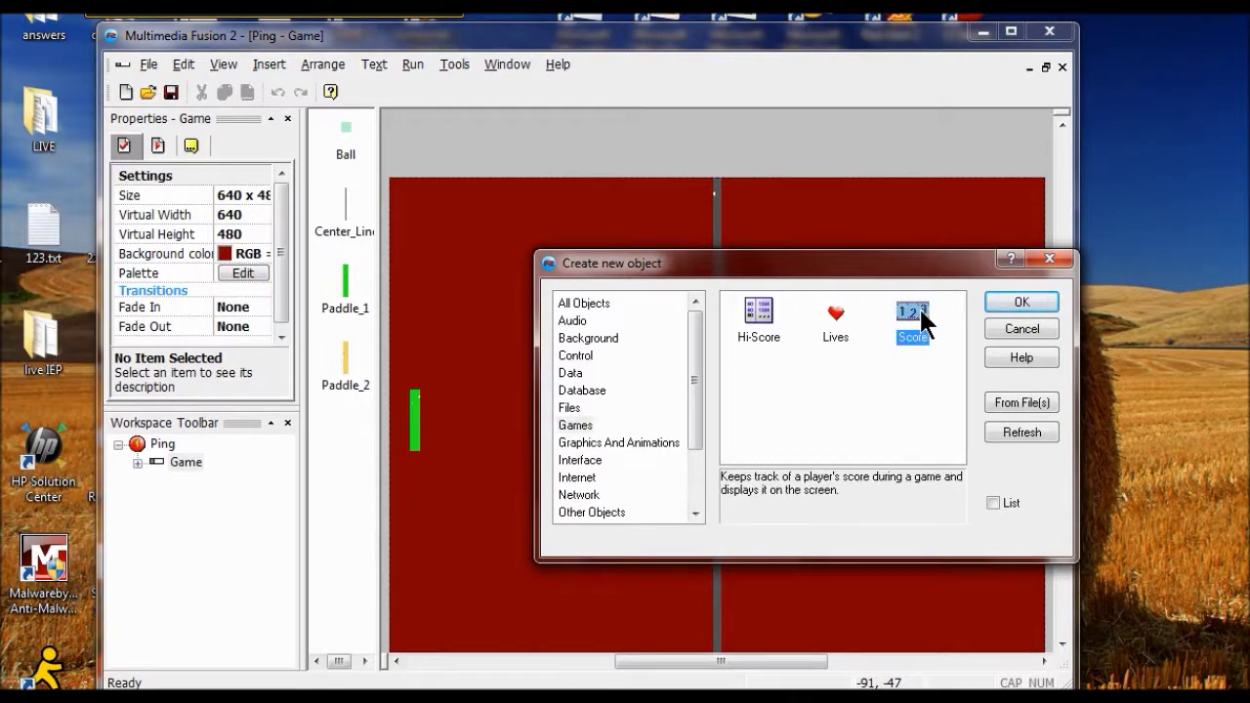
left_click(1001, 302)
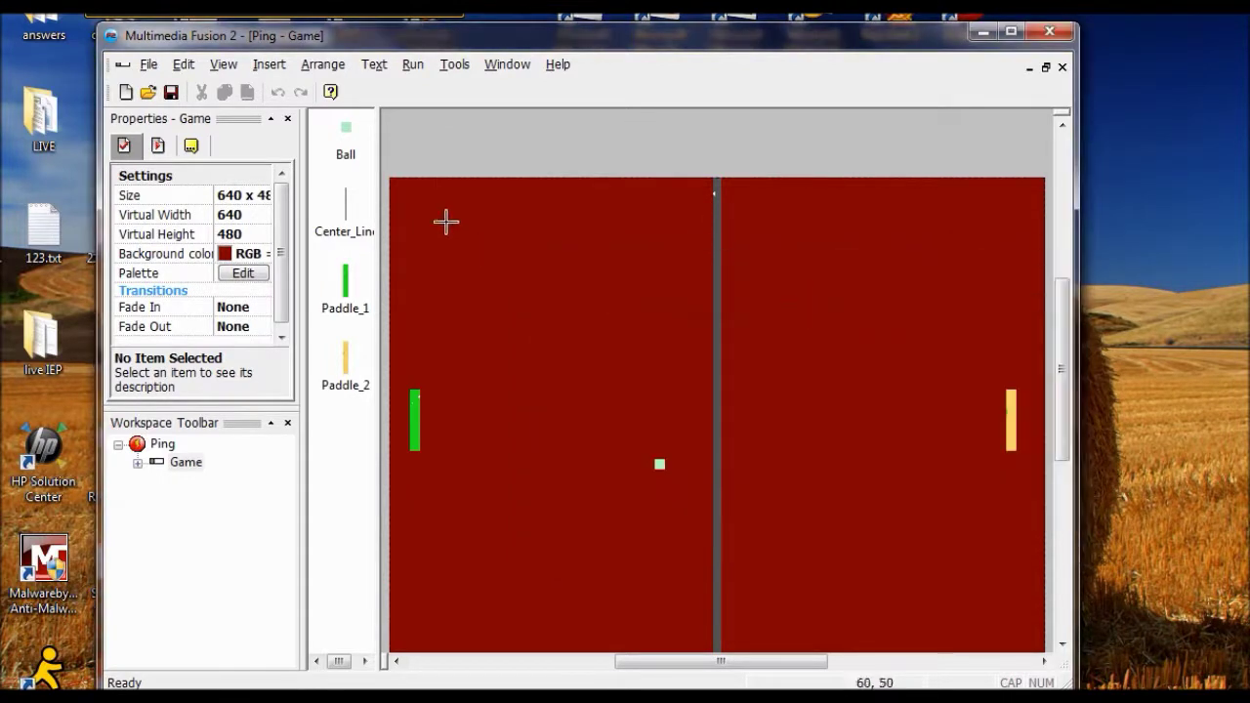
left_click(461, 231)
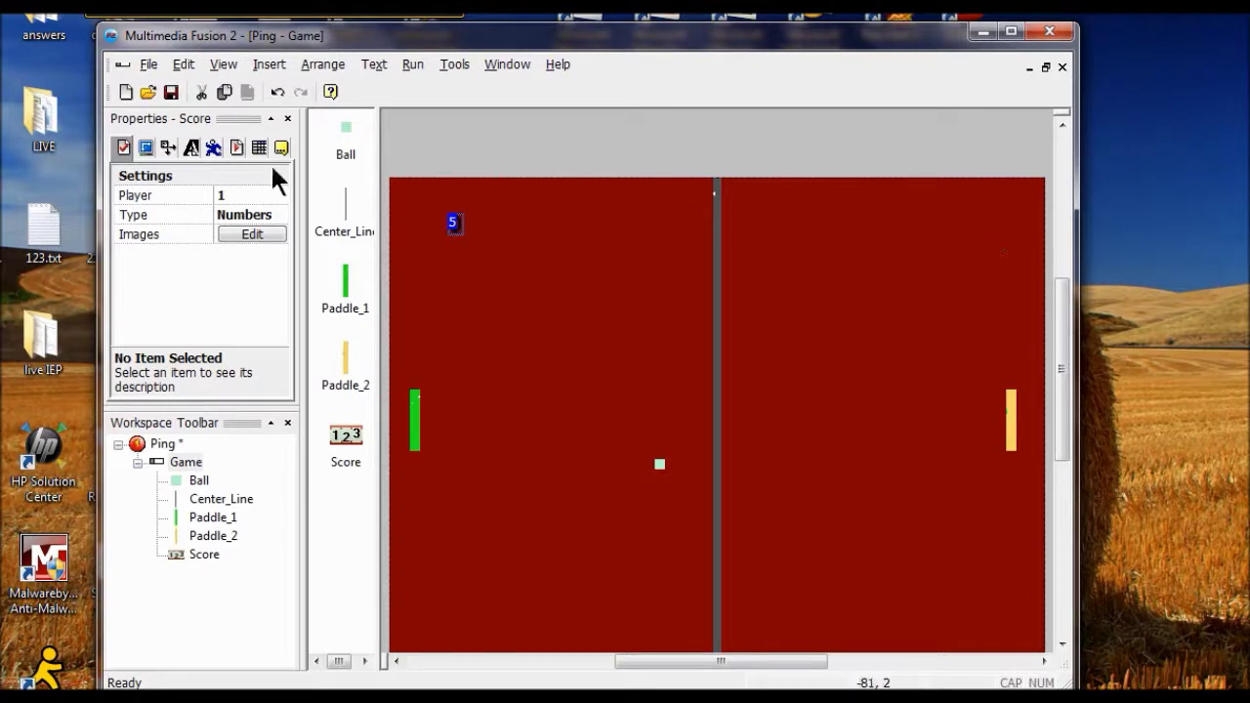
left_click(274, 63)
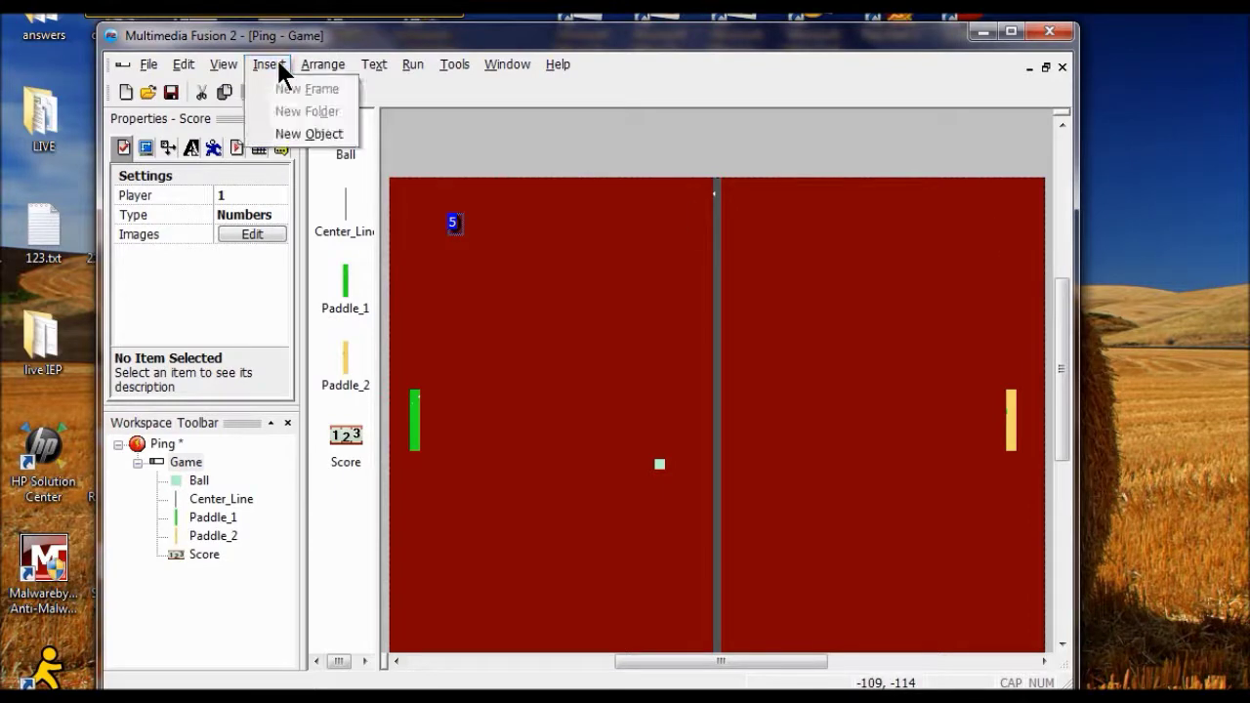
left_click(292, 134)
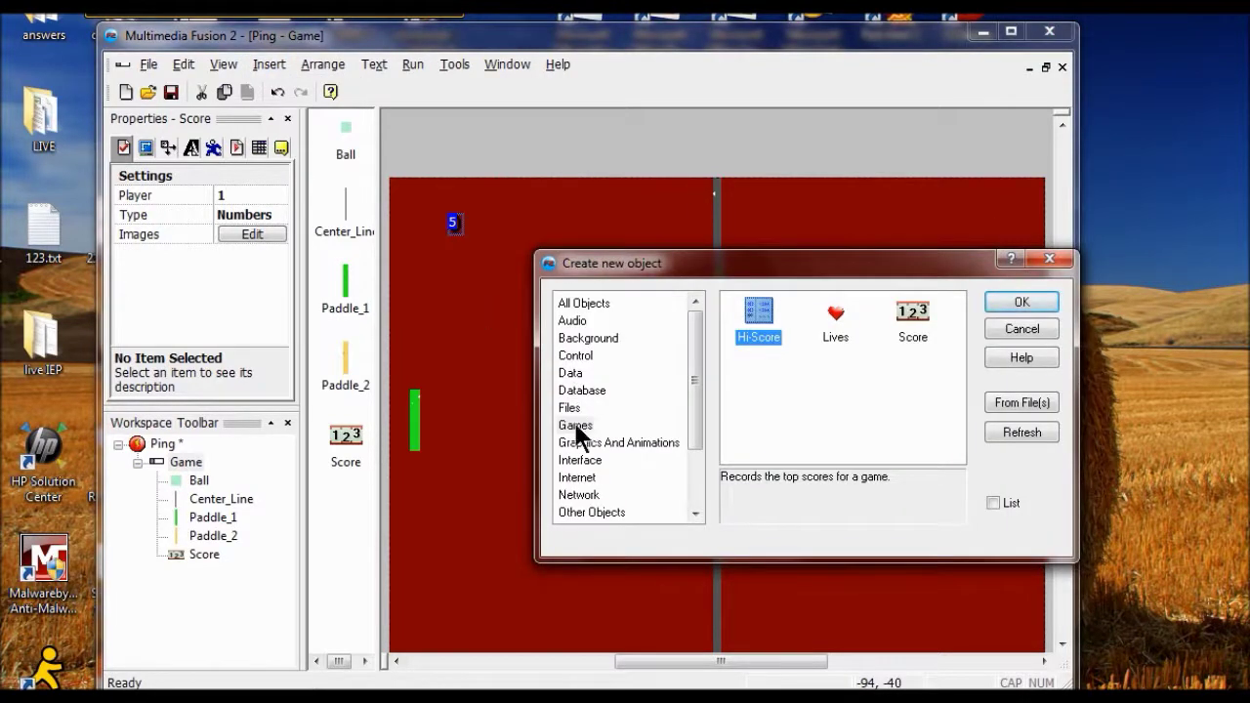
left_click(913, 315)
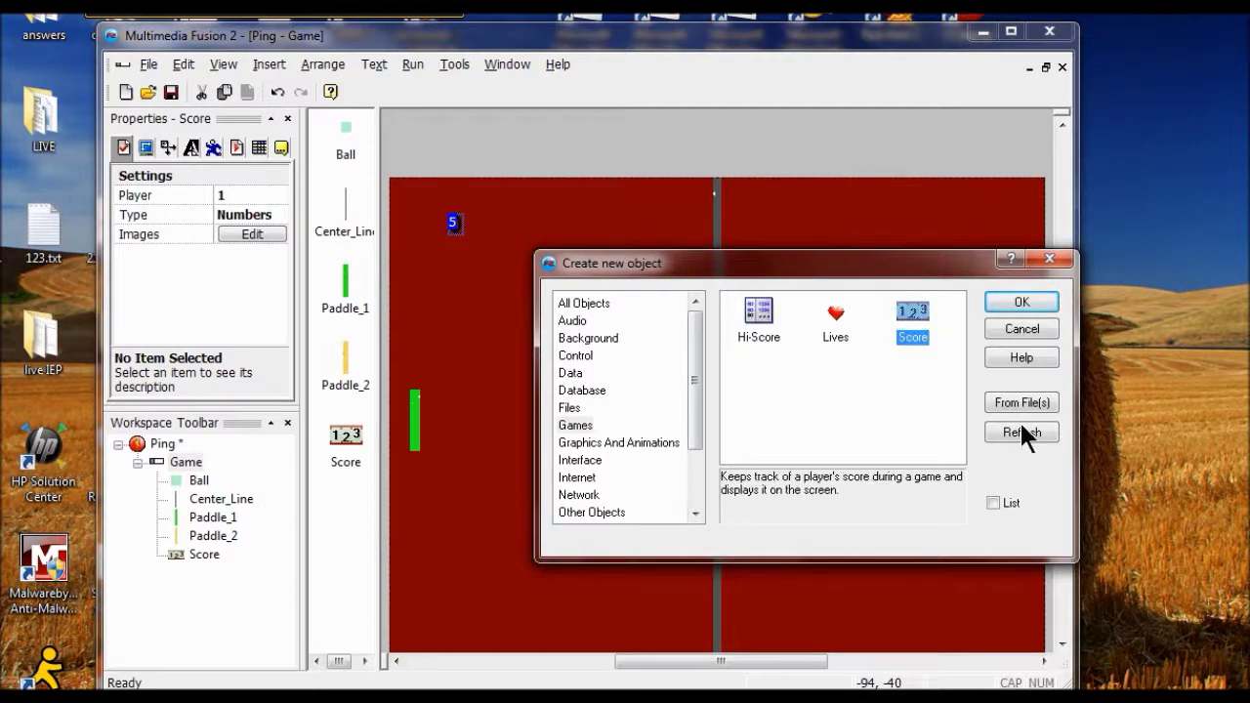
left_click(1008, 302)
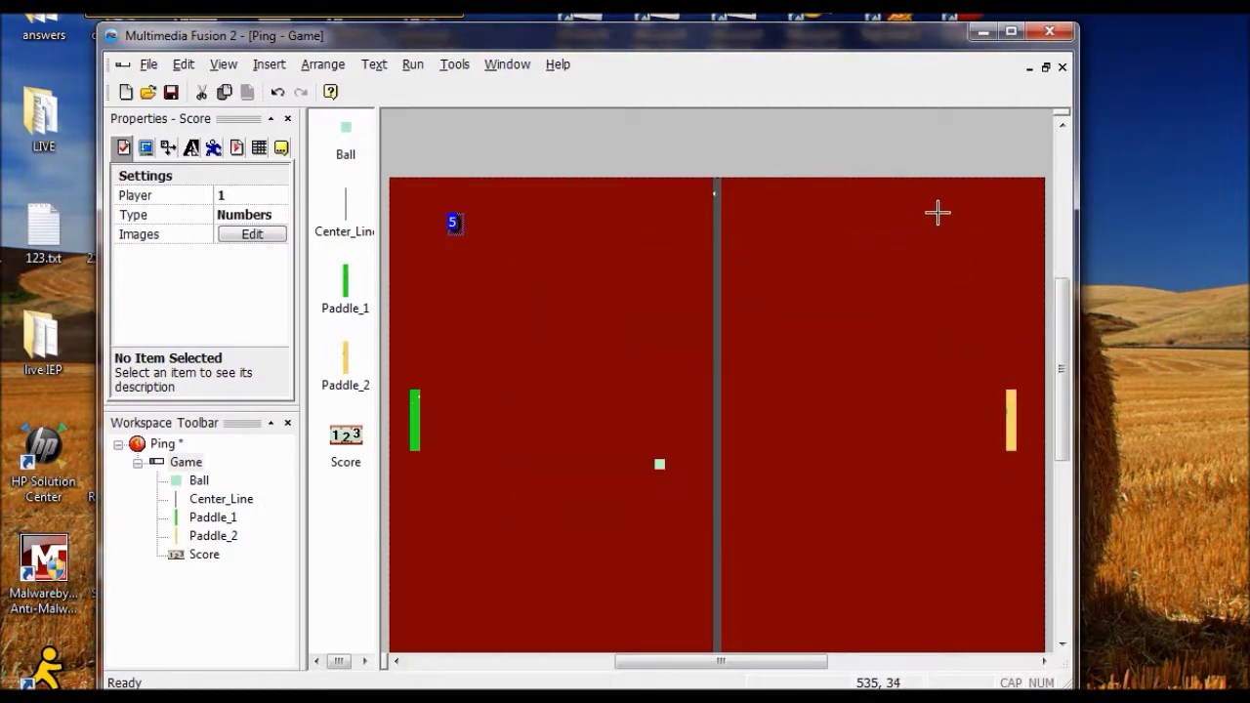
left_click(932, 226)
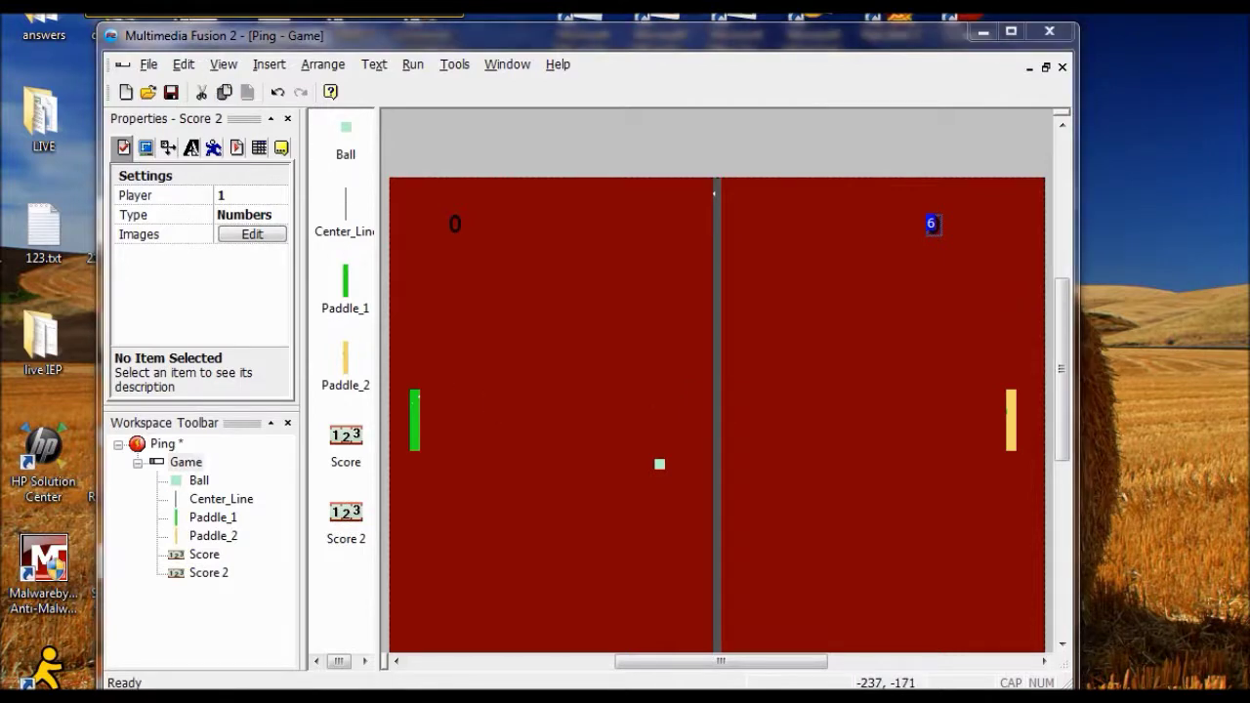
Rename the left score counter to Player_1_Score
key("Escape")
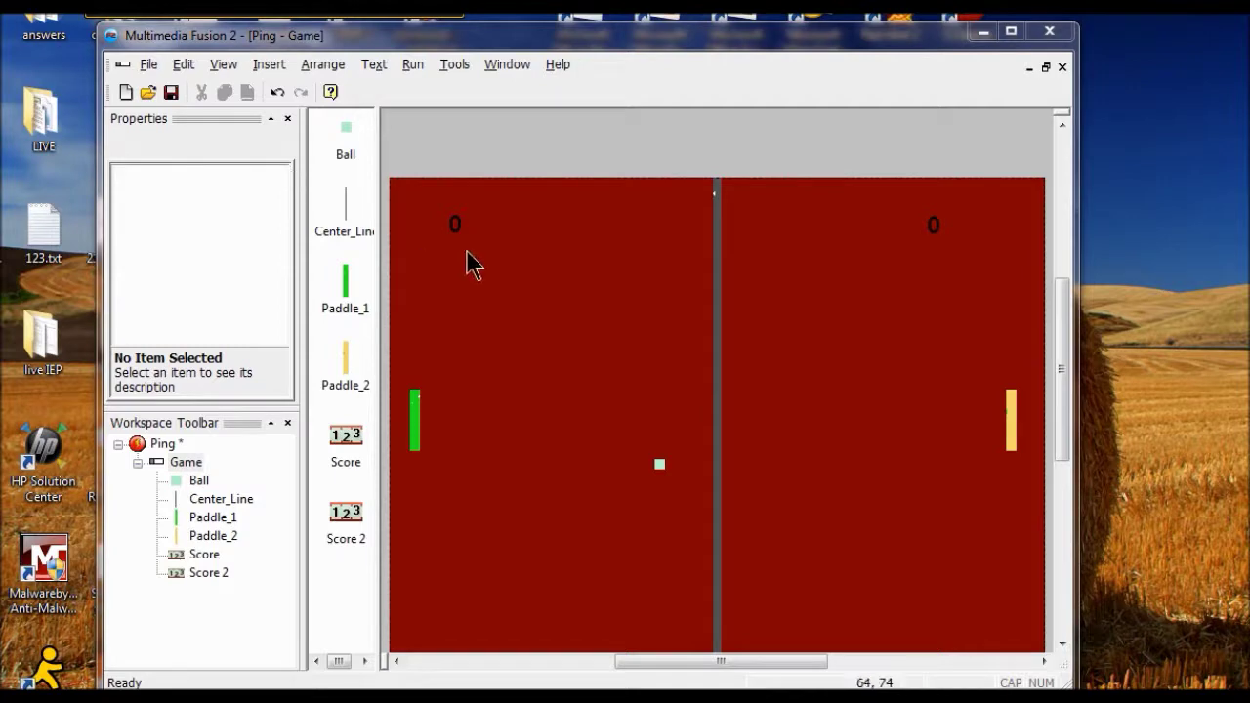
left_click(453, 225)
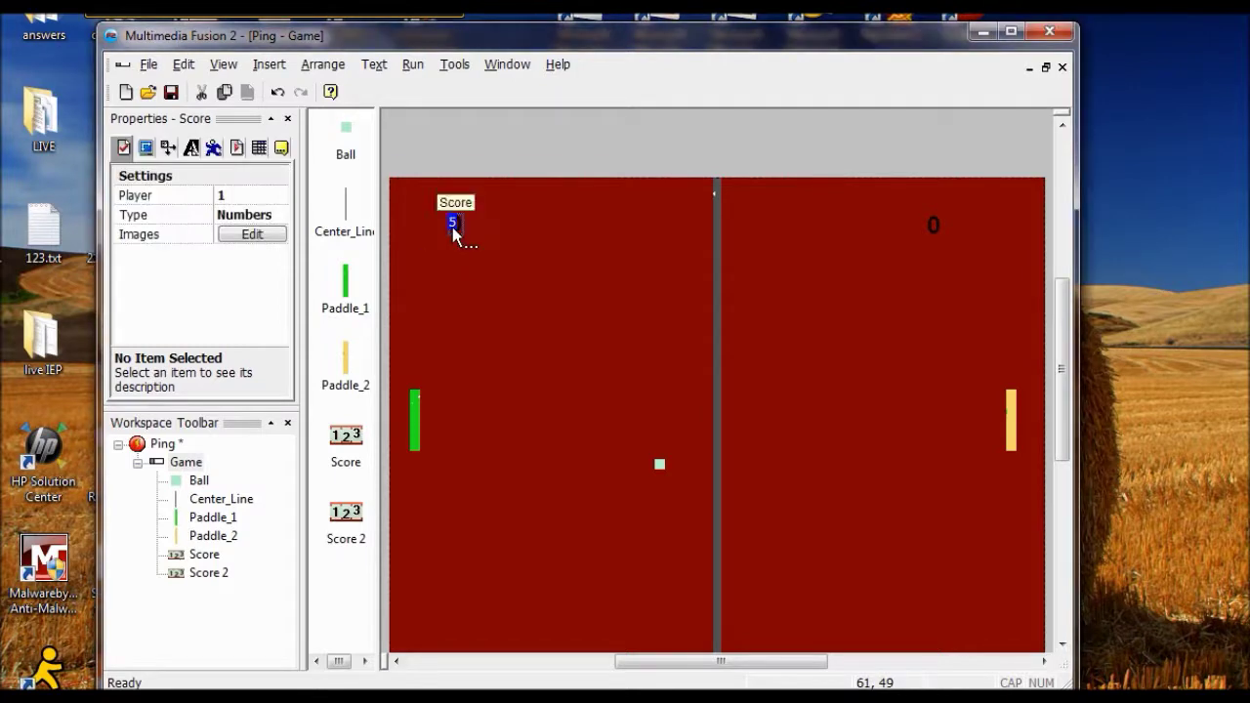
right_click_drag(453, 228, 453, 230)
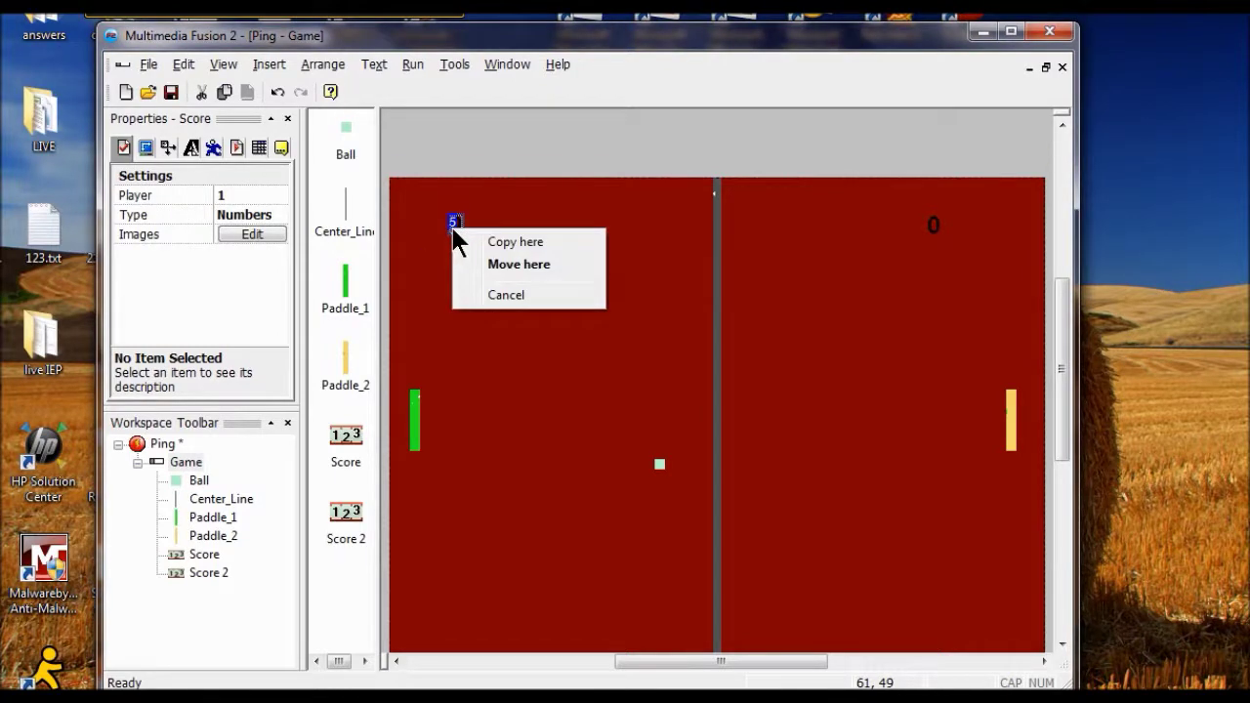
right_click(456, 224)
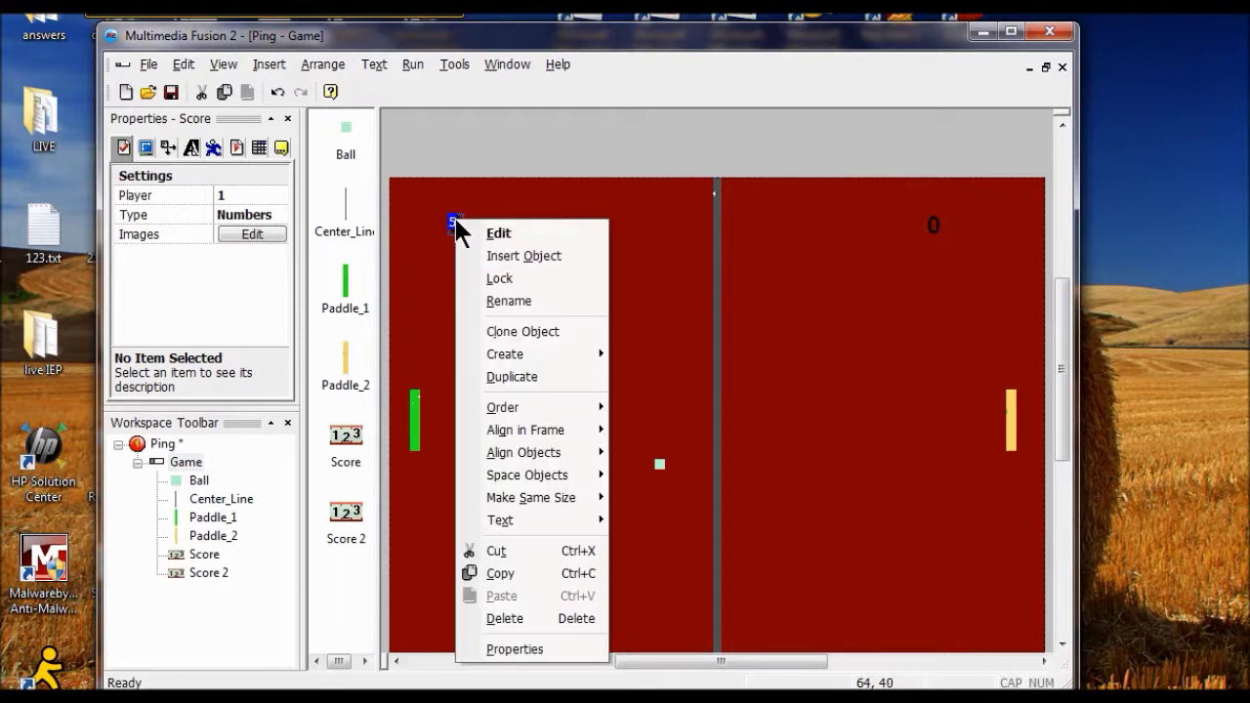
left_click(486, 295)
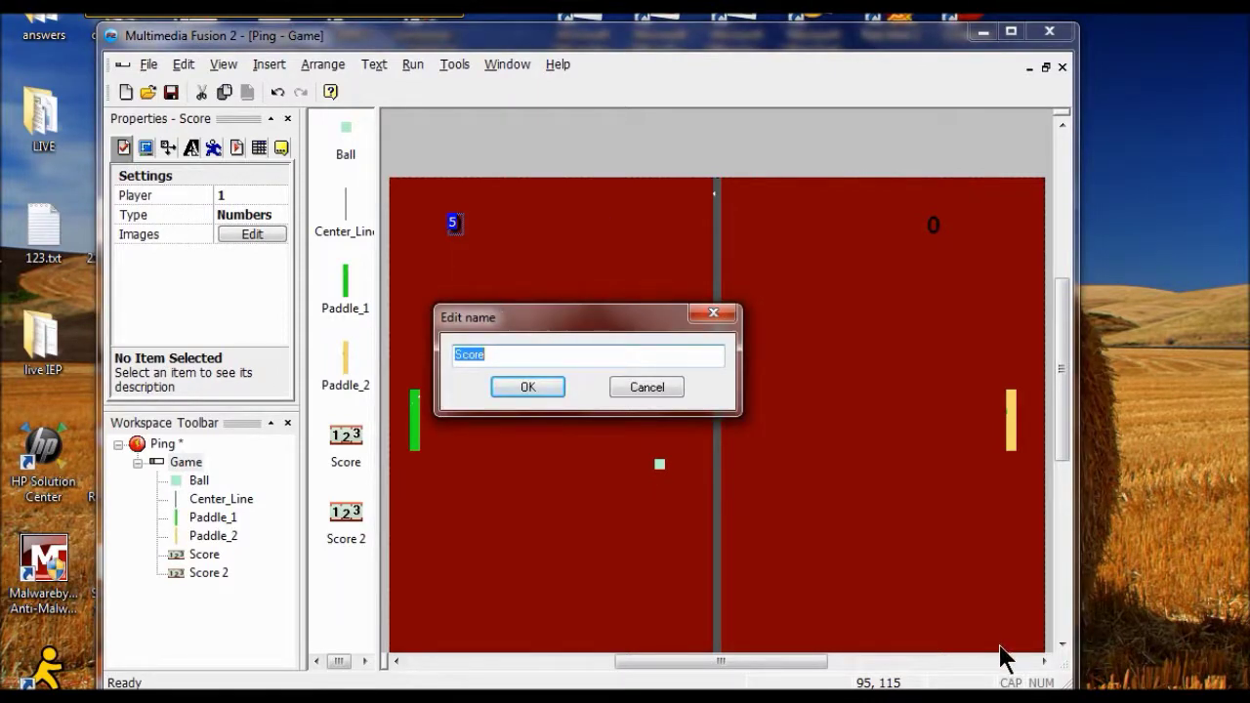
type("Player_1_Score")
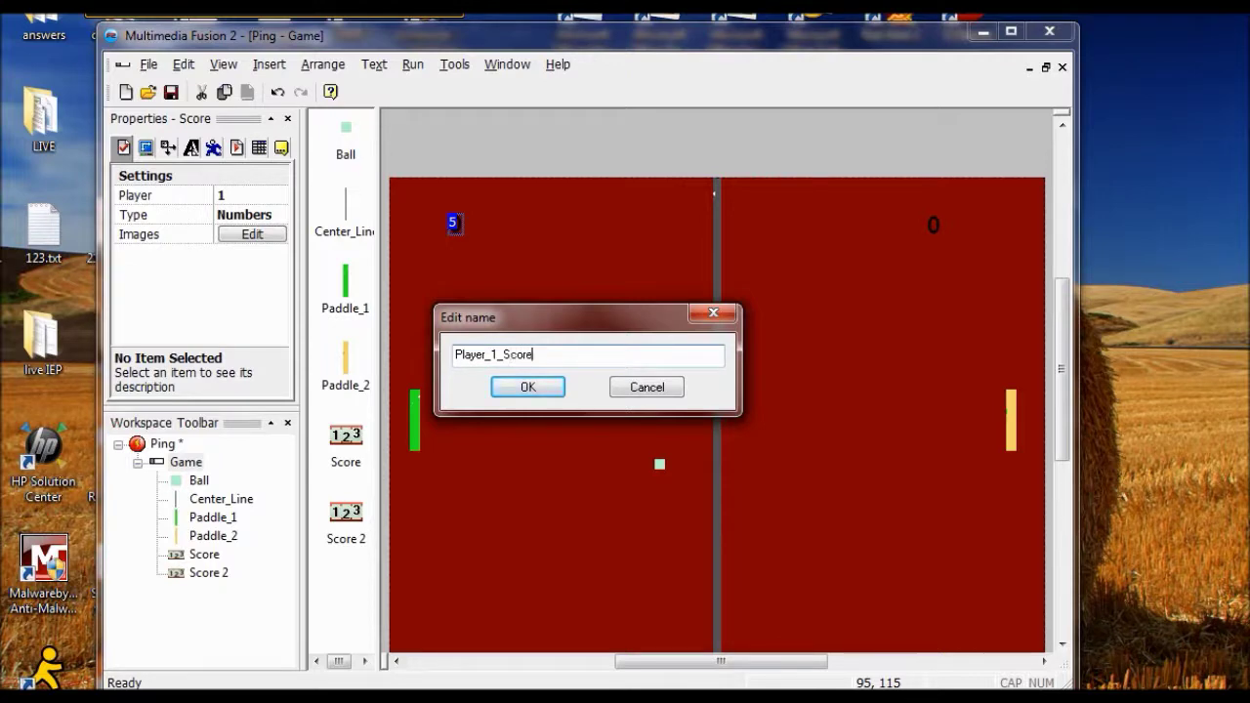
left_click(529, 385)
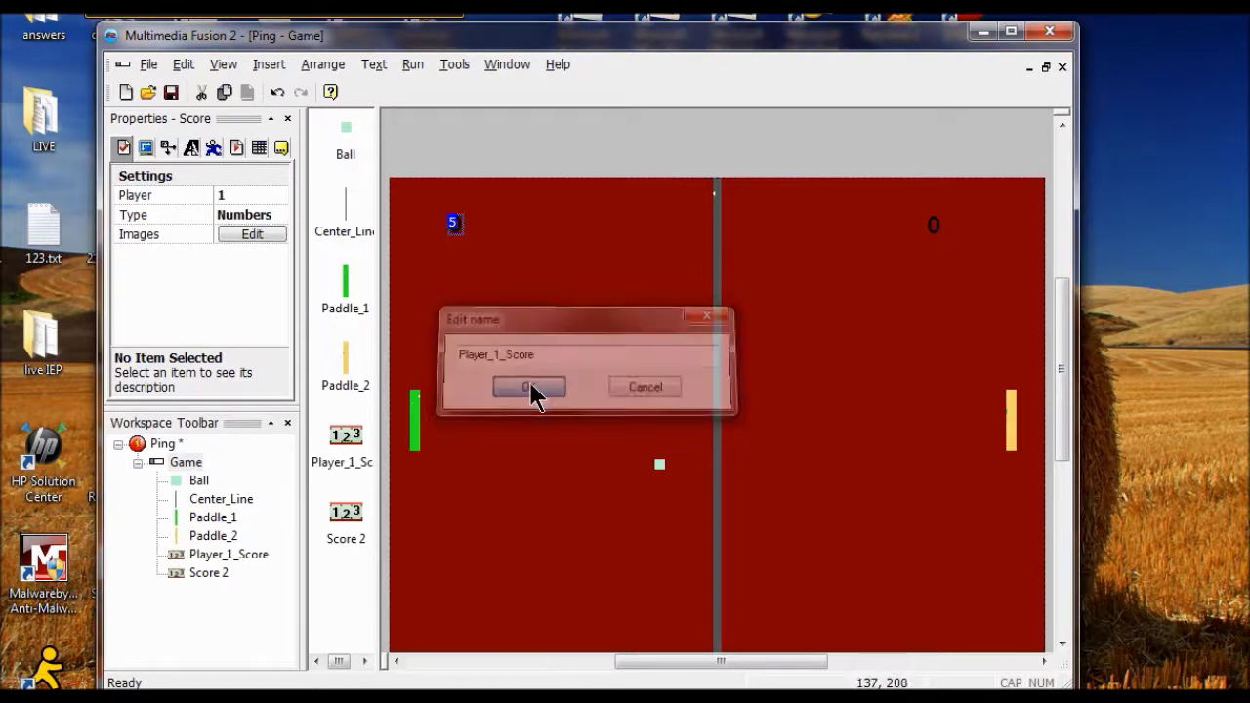
Rename the right score counter to Player_2_Score
left_click(933, 226)
right_click(935, 228)
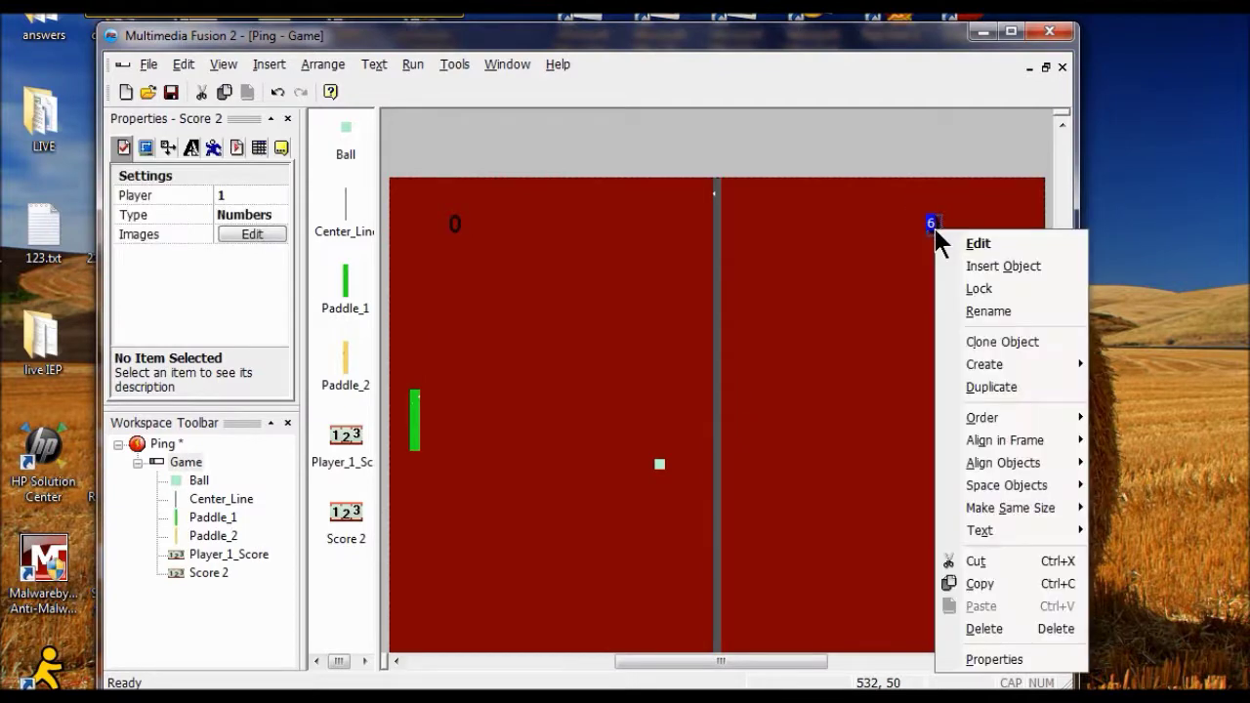
left_click(987, 311)
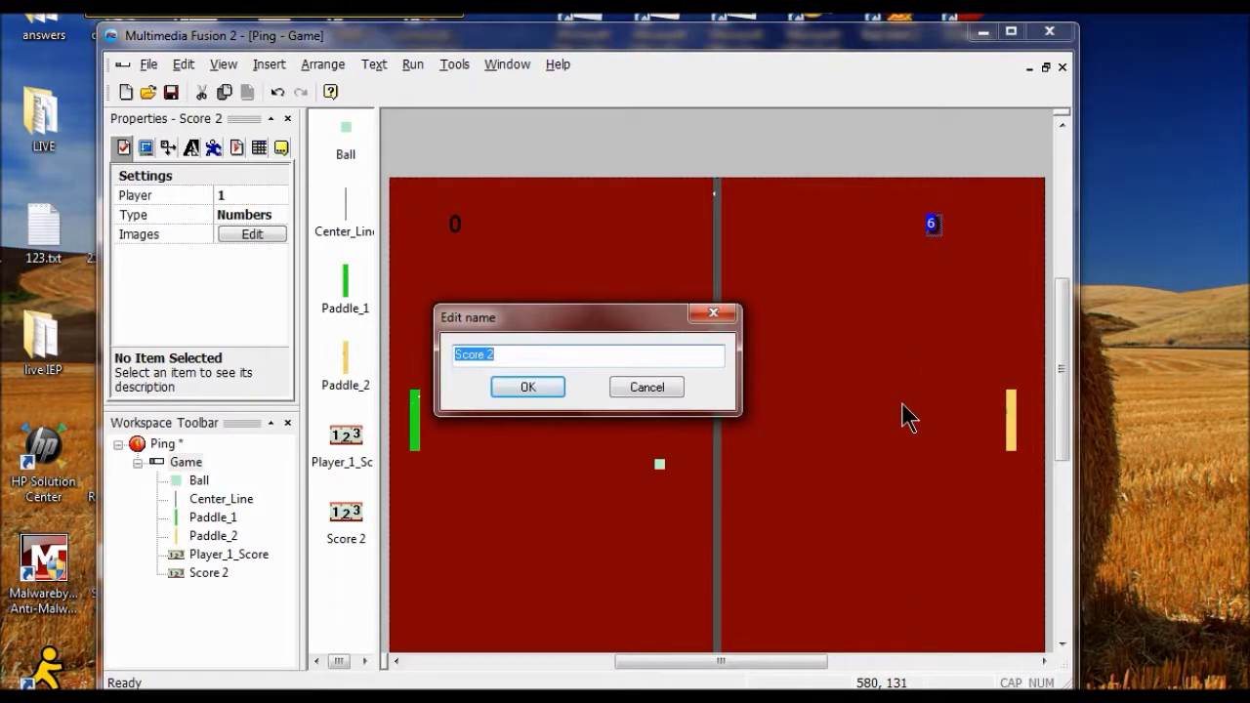
type("Player_2")
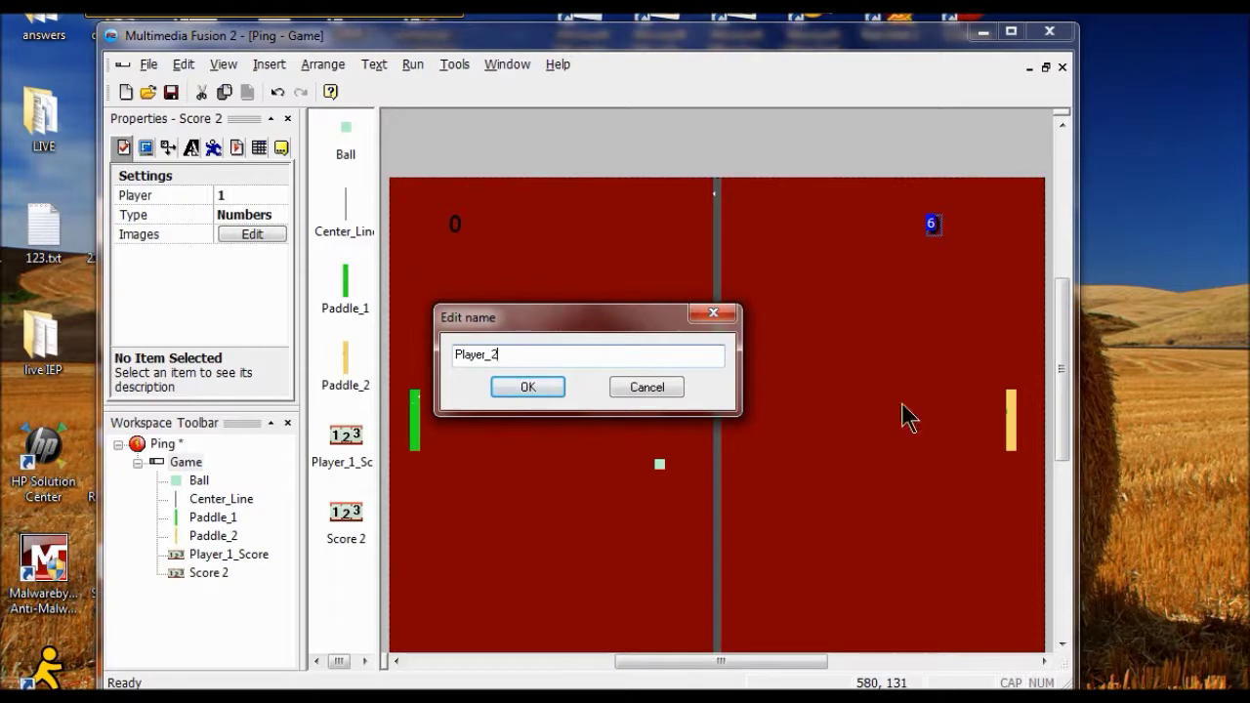
type("_Score")
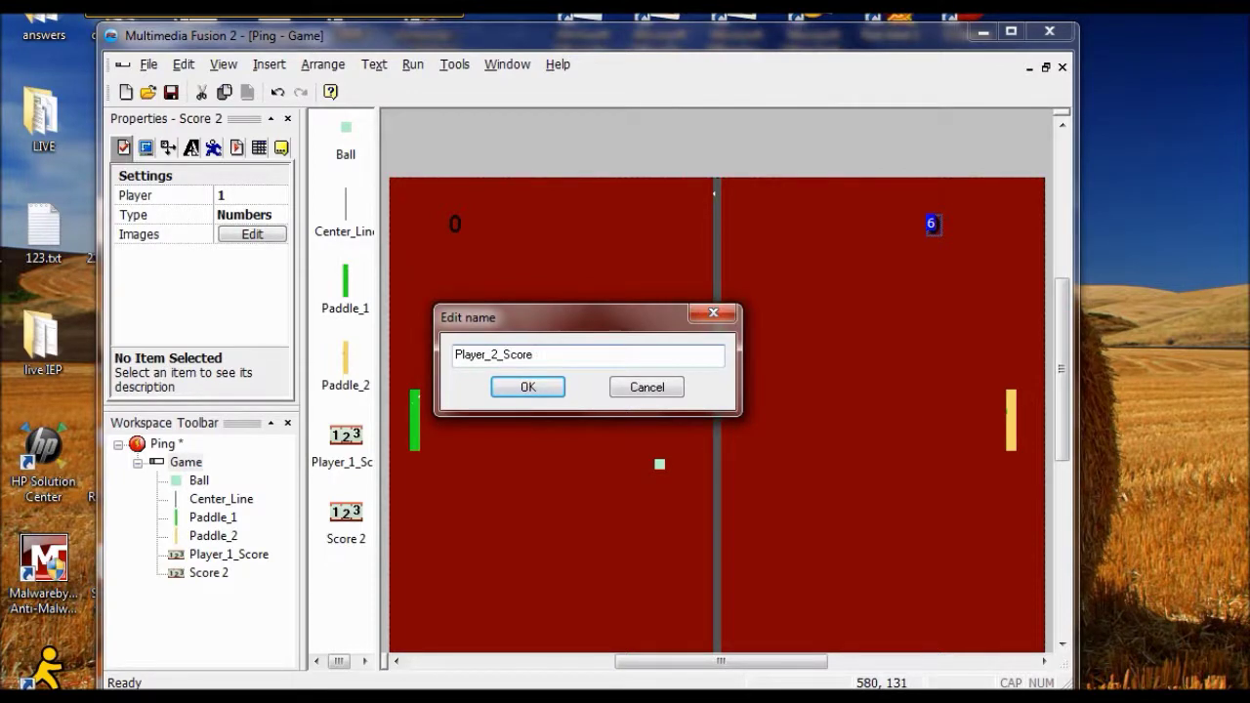
left_click(544, 391)
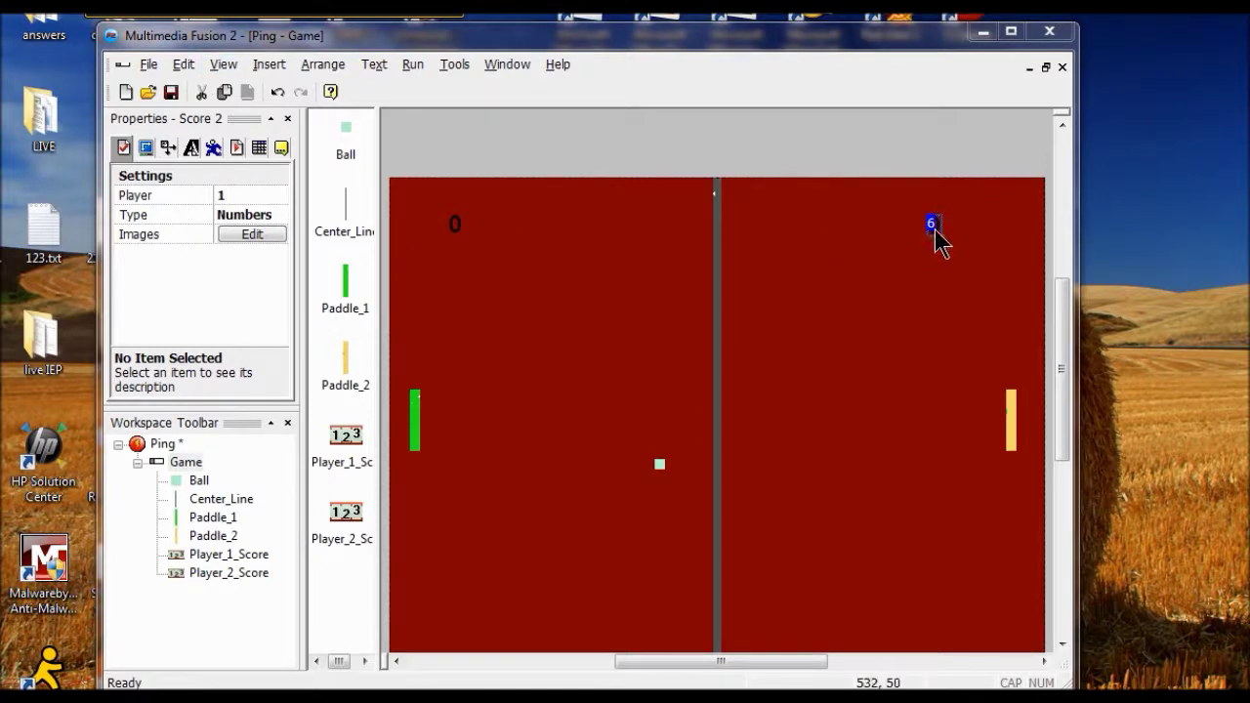
Set the right score counter to track Player 2
left_click(934, 227)
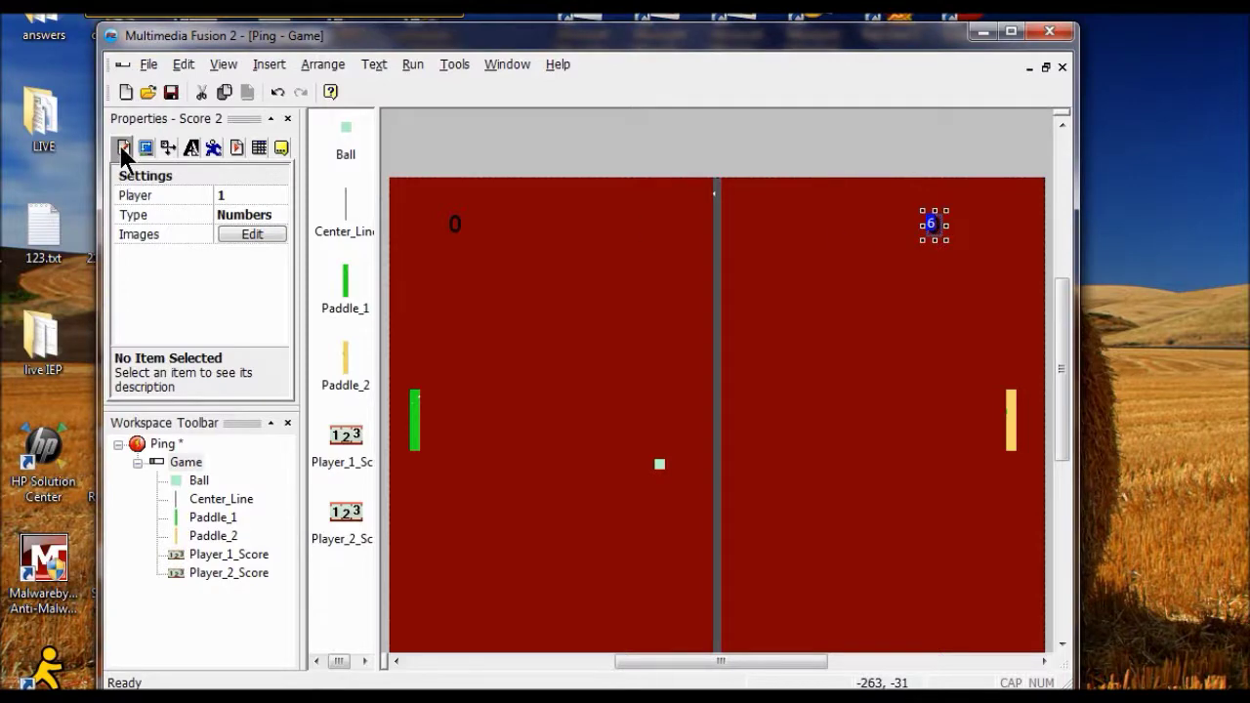
left_click(231, 196)
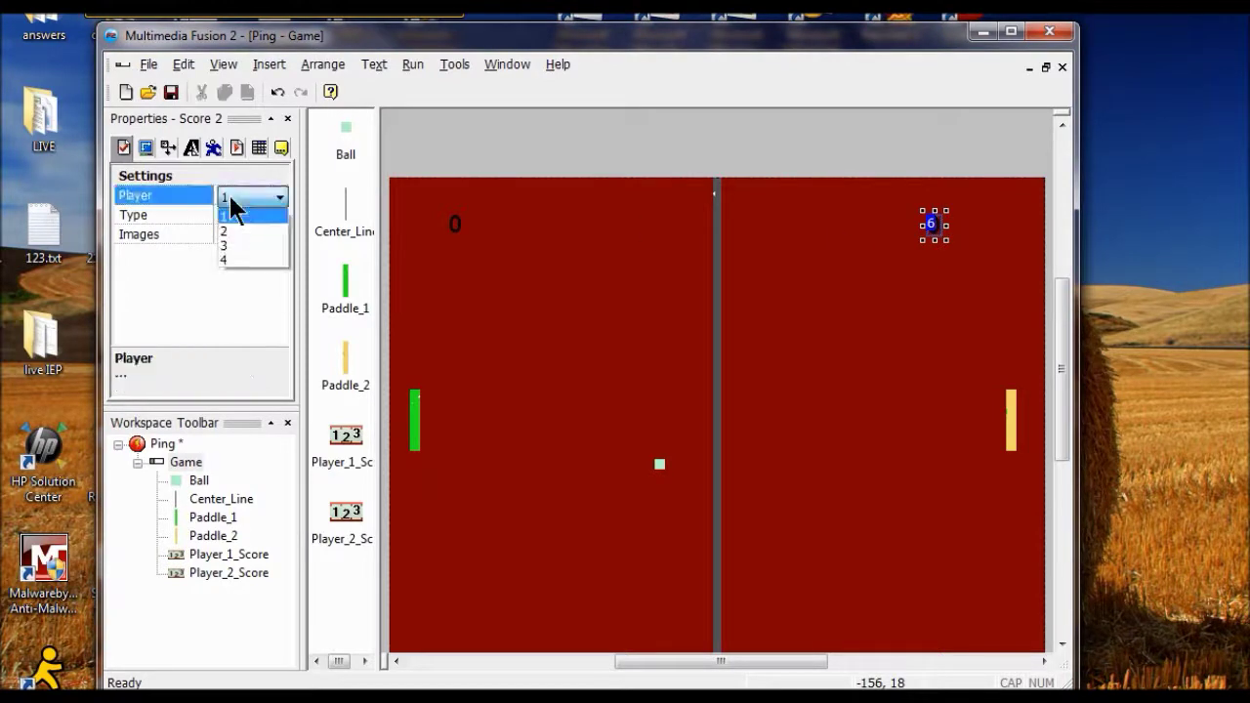
left_click(232, 230)
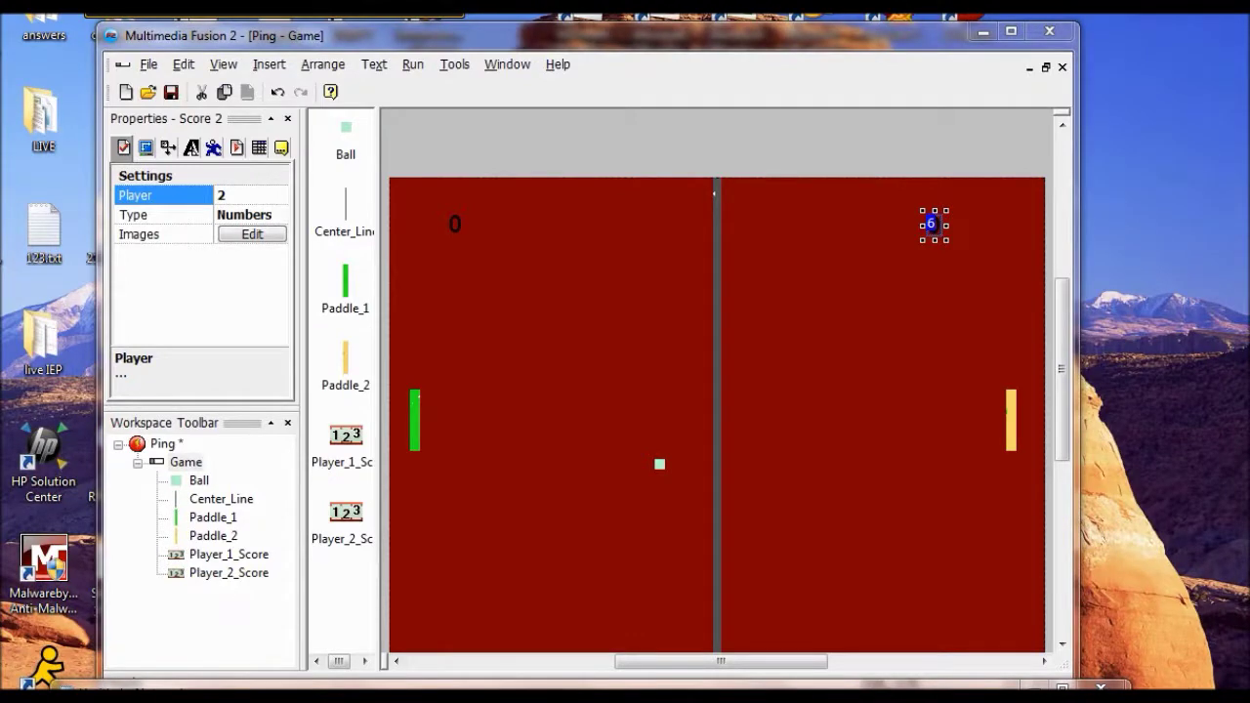
Switch Player_1_Score's display type to Text and show its Text Options
left_click(458, 232)
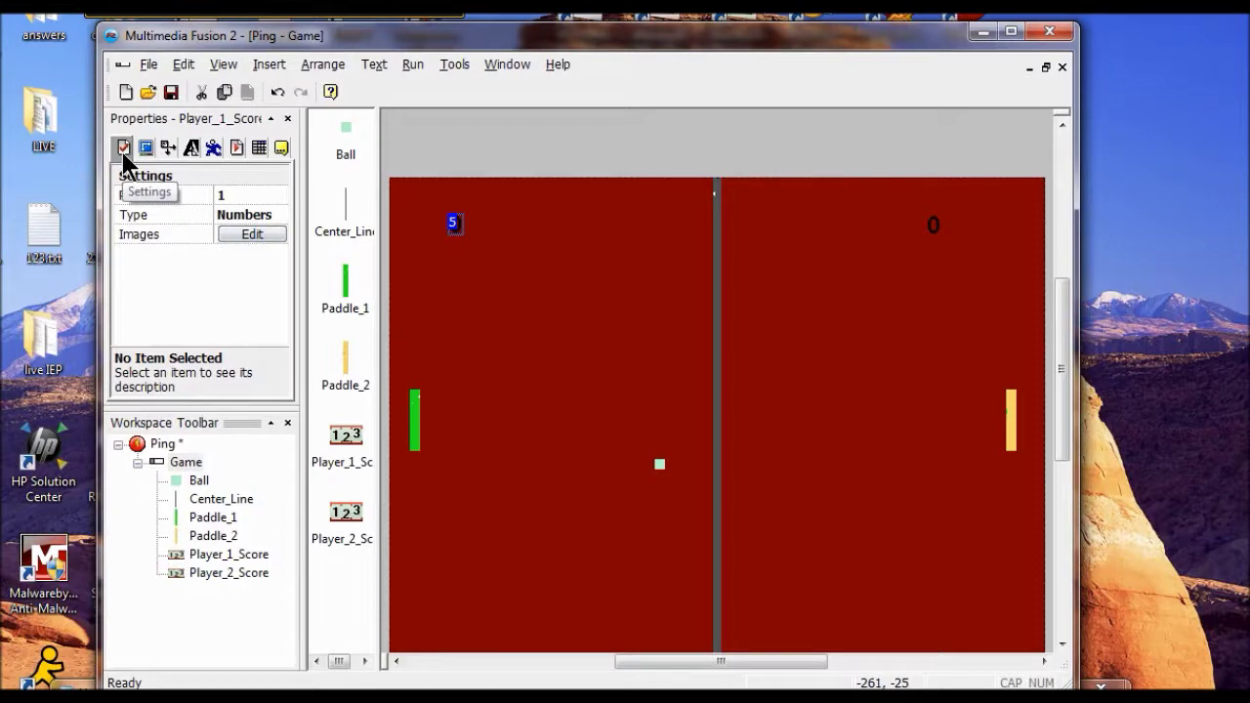
left_click(249, 219)
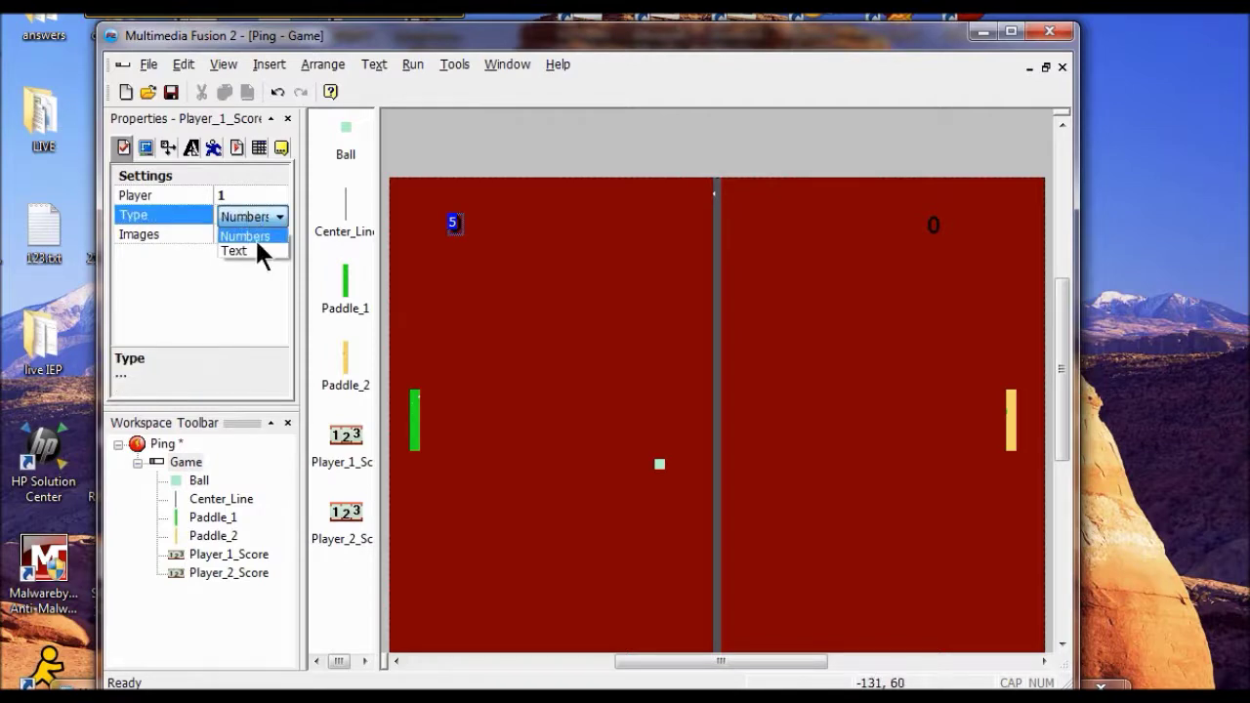
left_click(259, 250)
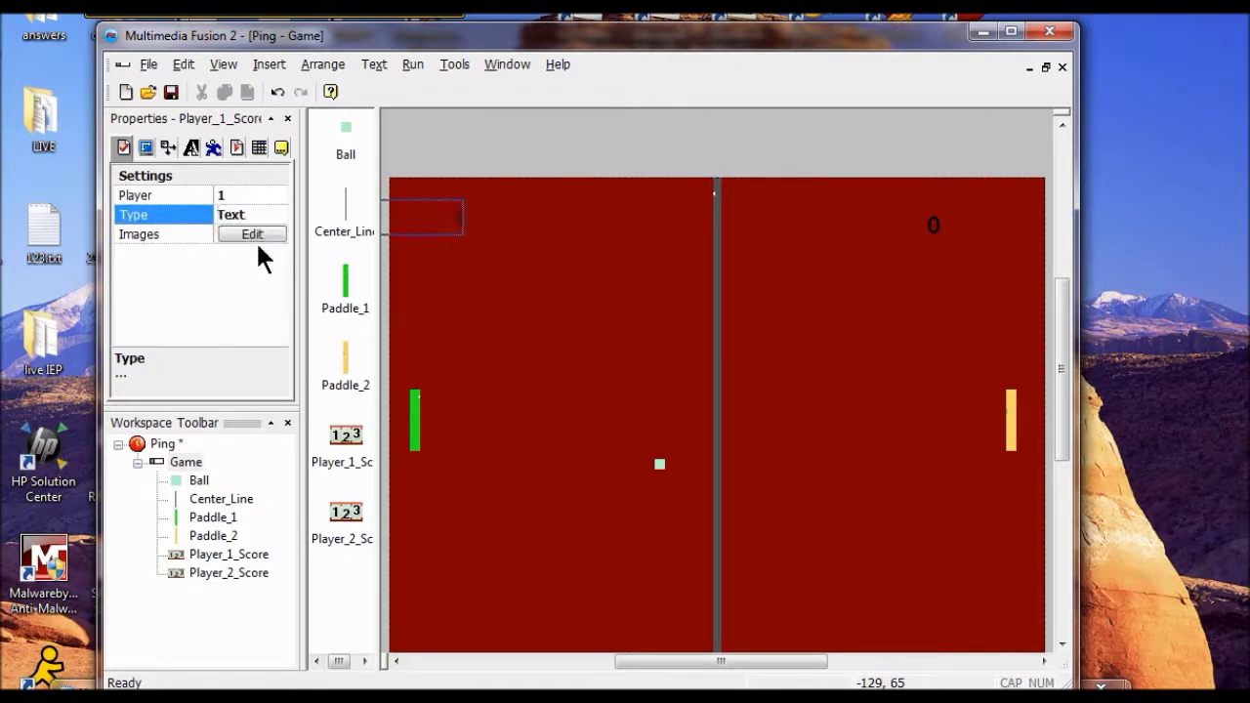
left_click(191, 148)
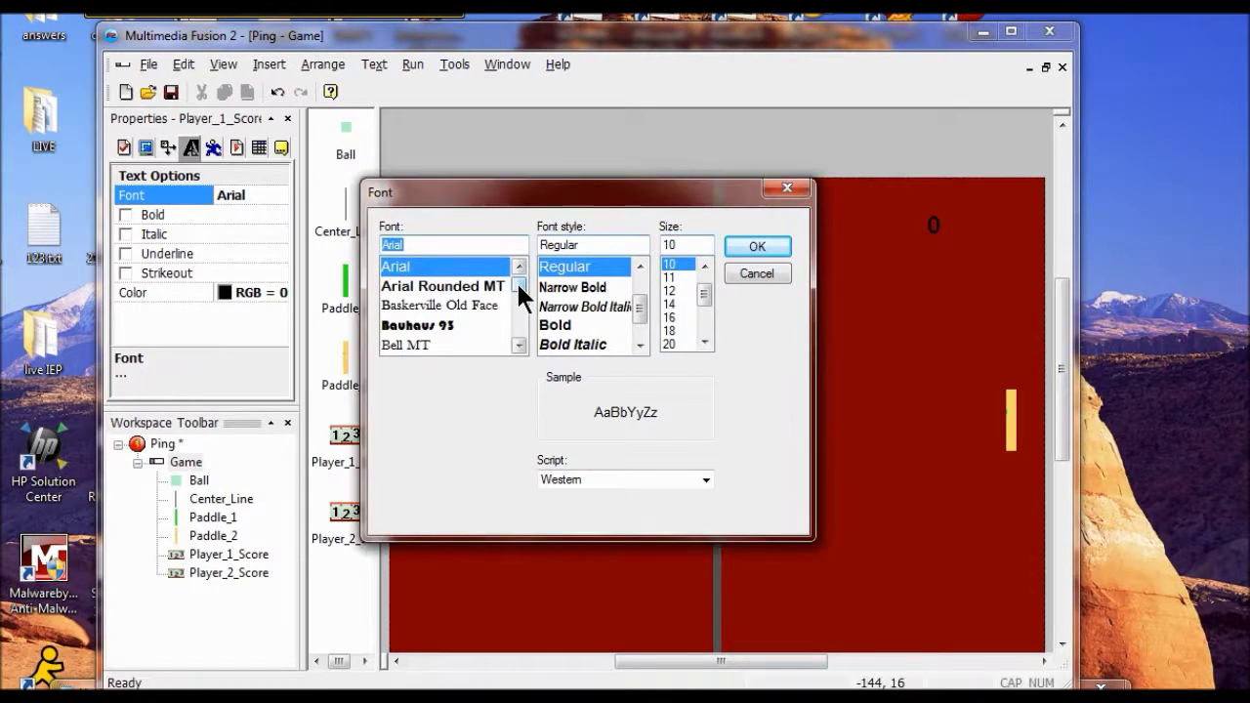
Set Player_1_Score's font to Broadway at size 16
scroll(510, 290, "down", 2)
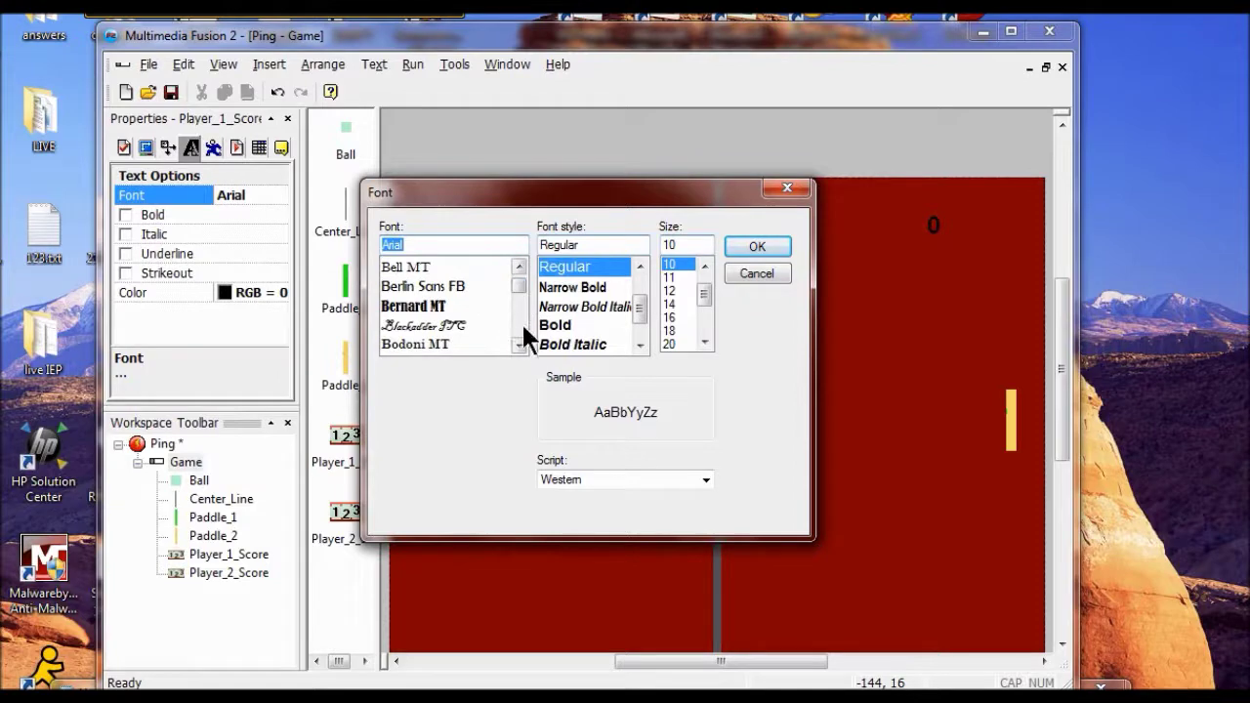
left_click(519, 344)
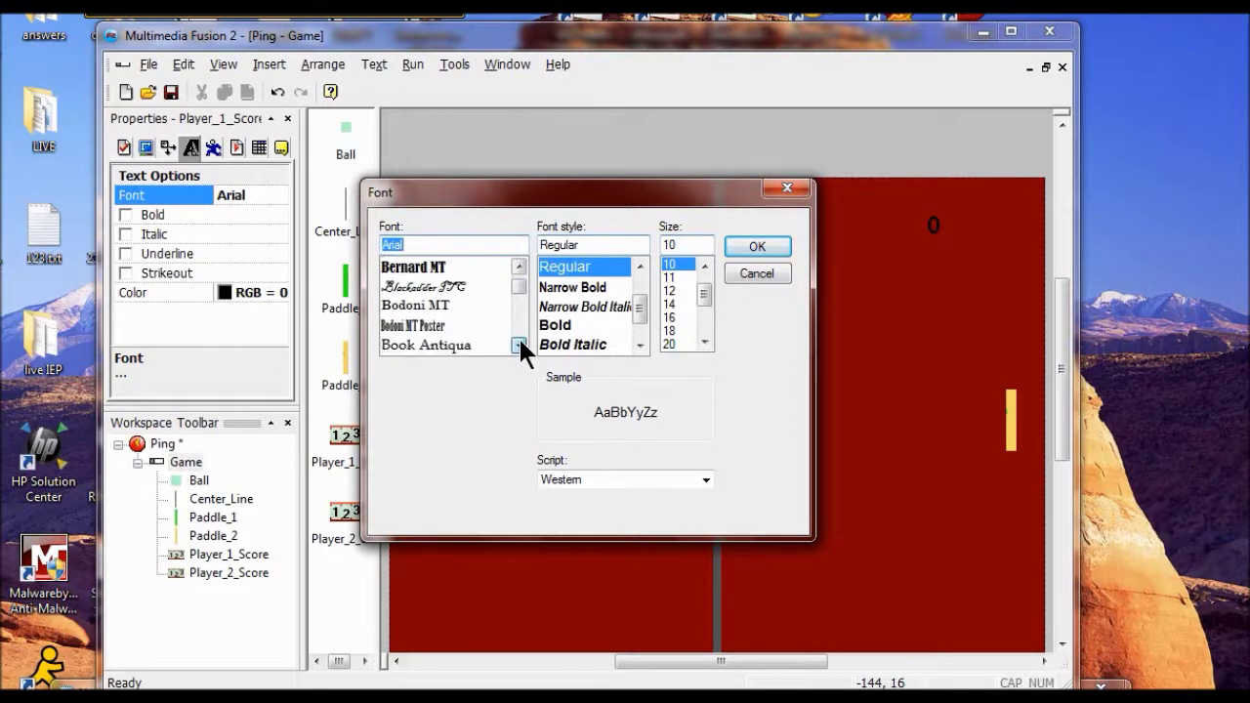
scroll(521, 342, "down", 2)
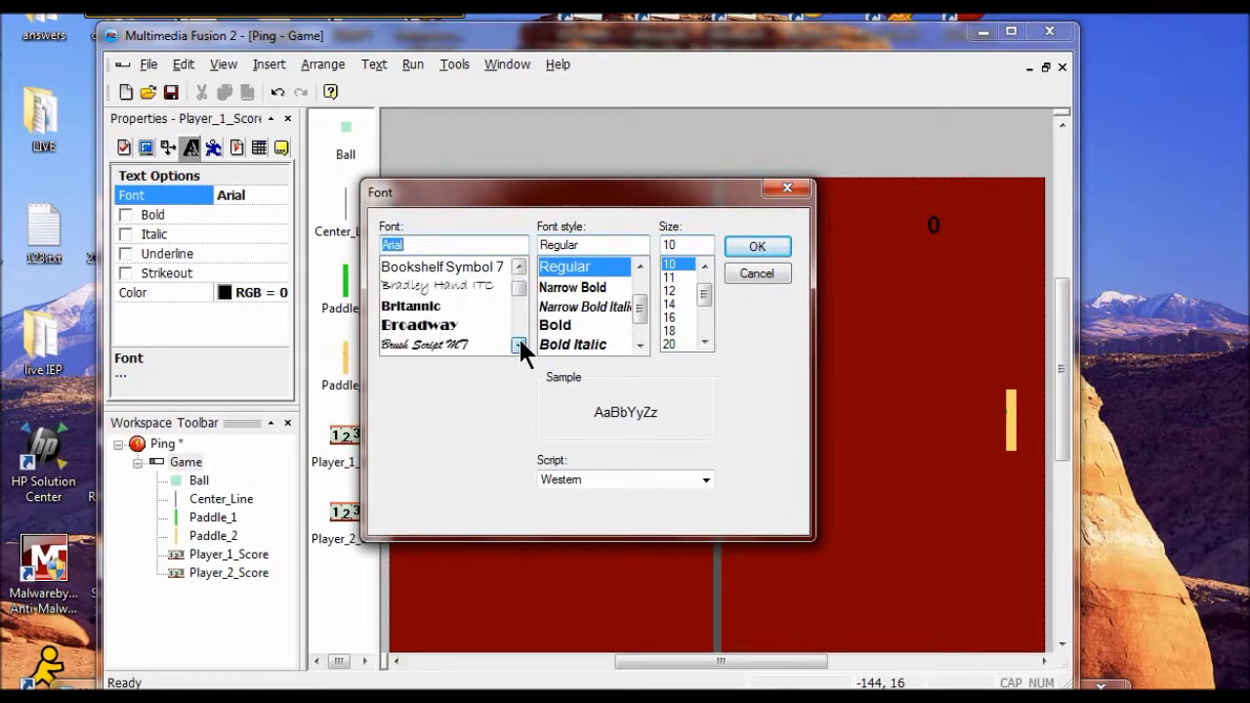
left_click(519, 345)
left_click(518, 345)
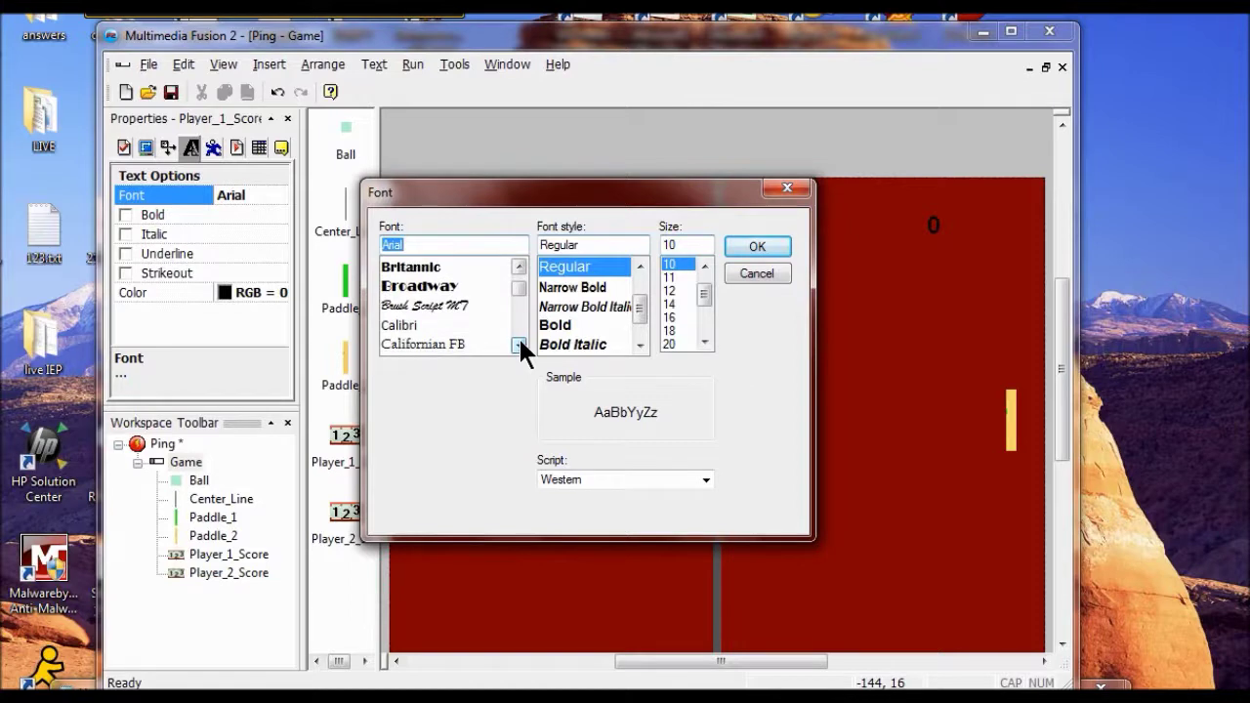
left_click(425, 283)
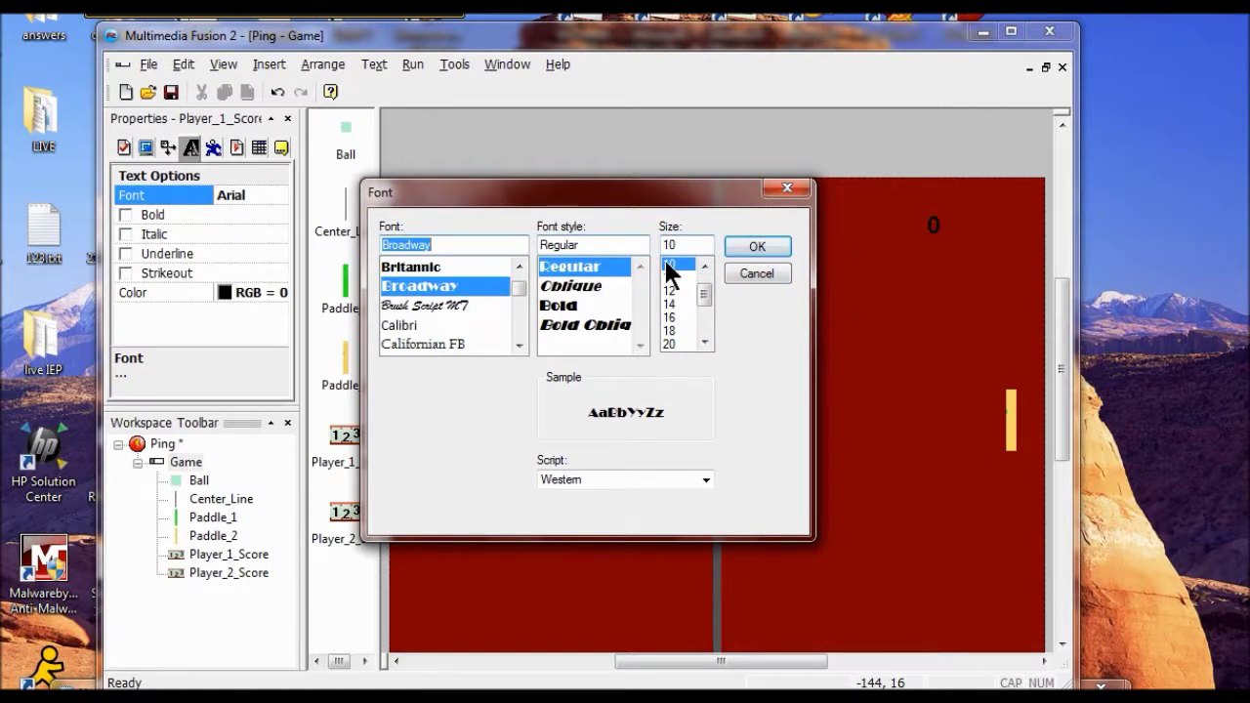
left_click(671, 318)
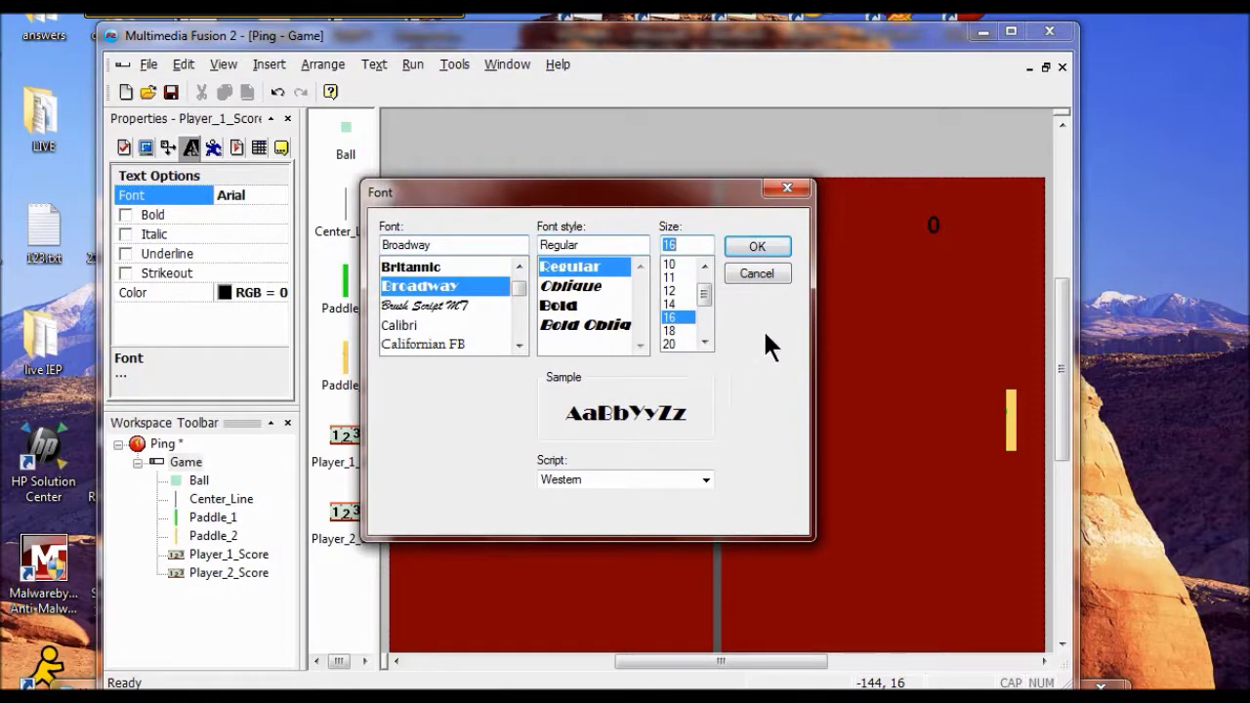
left_click(758, 246)
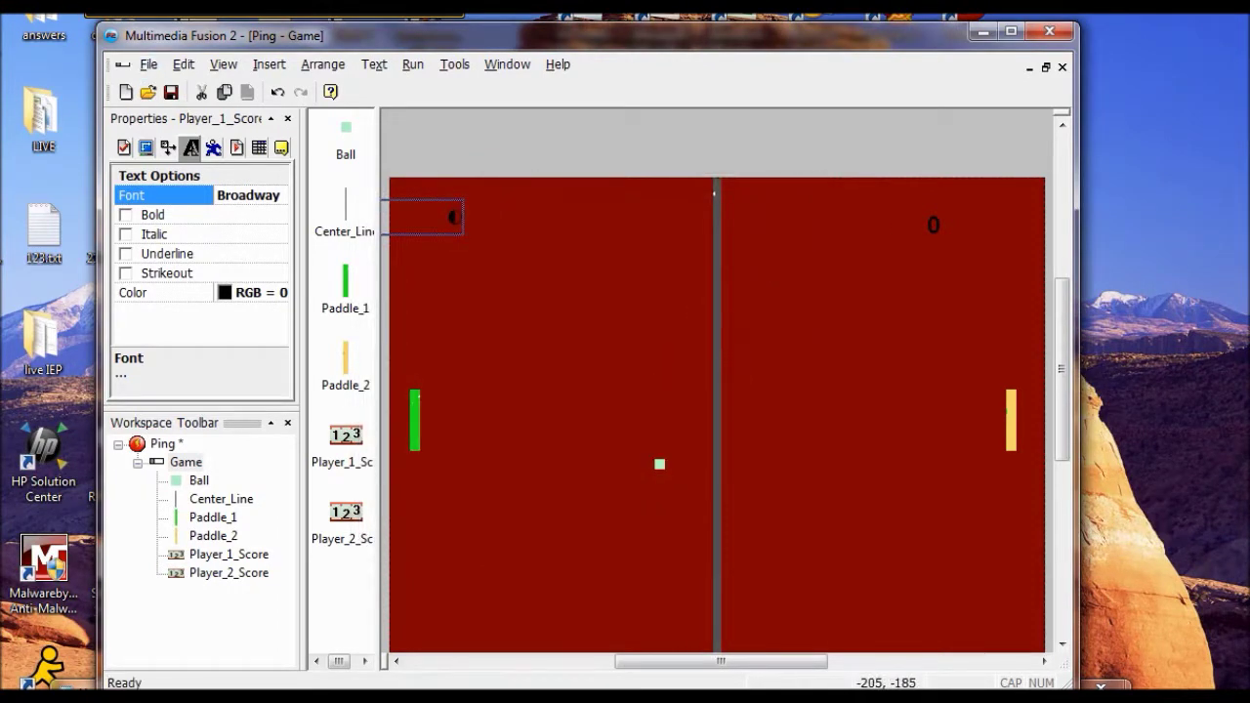
Apply the font and make the Player 1 score text yellow
mouse_move(176, 35)
left_mouse_down()
mouse_move(164, 29)
mouse_move(176, 36)
left_mouse_up()
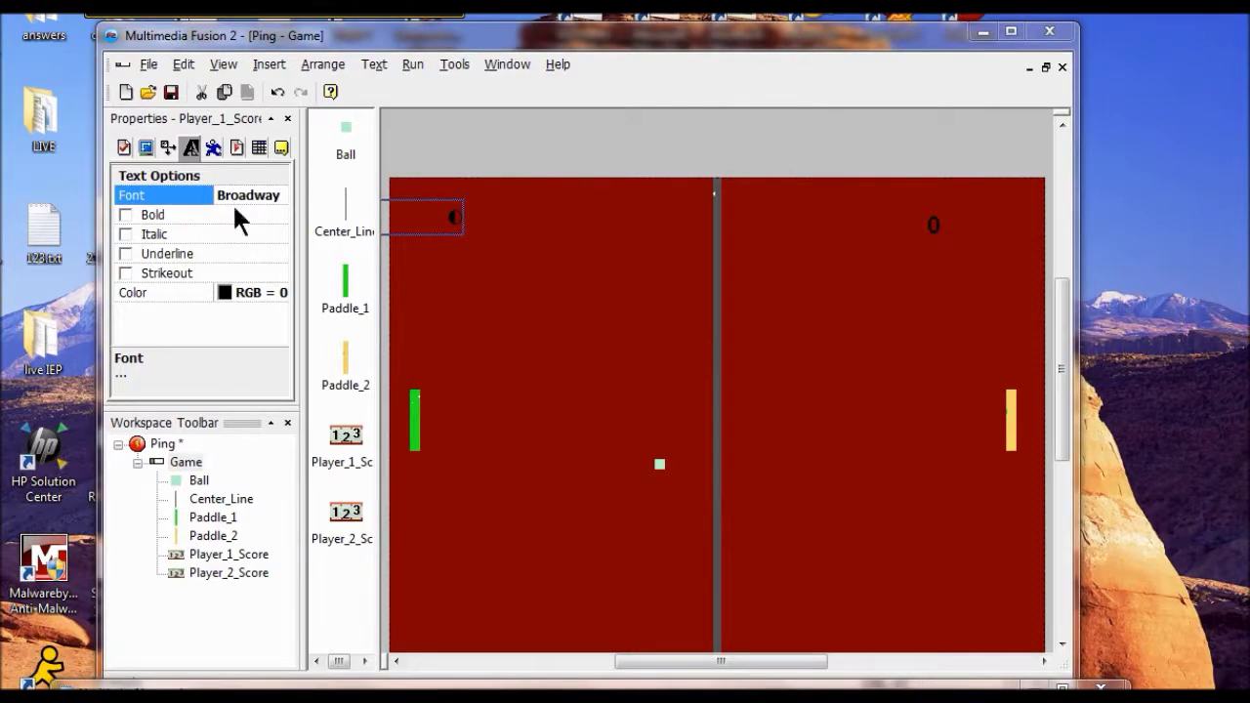
left_click(249, 304)
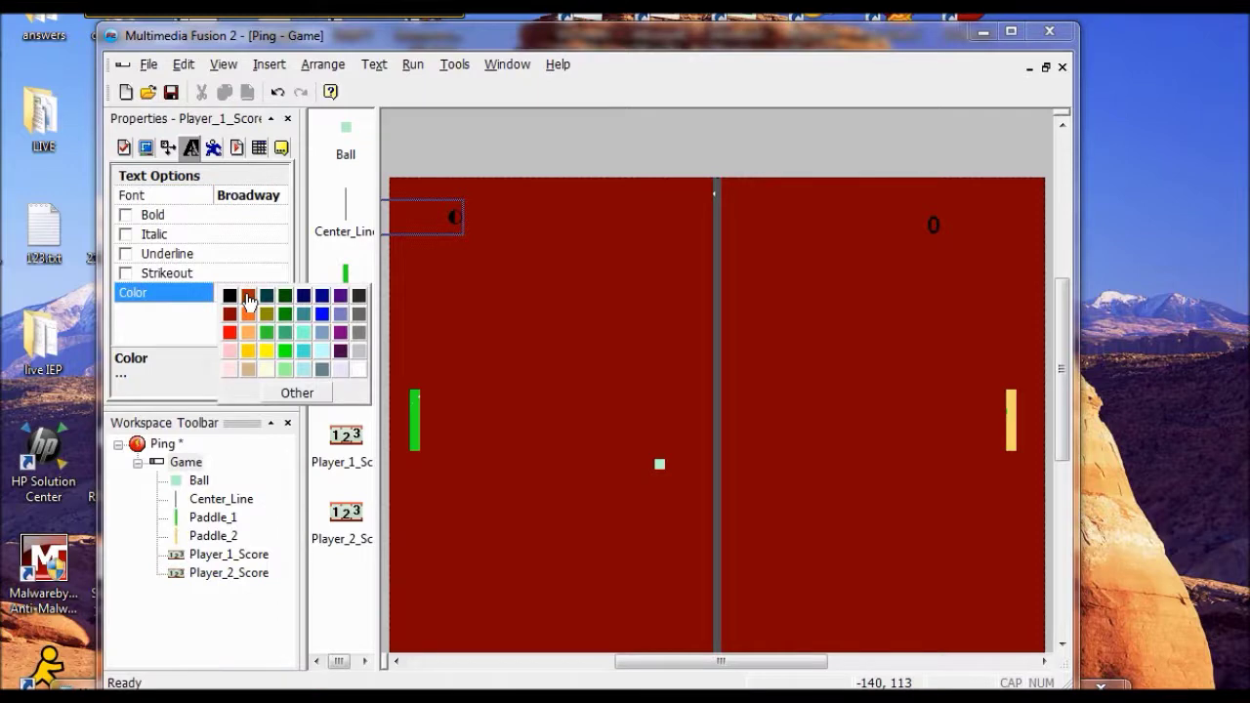
left_click(267, 359)
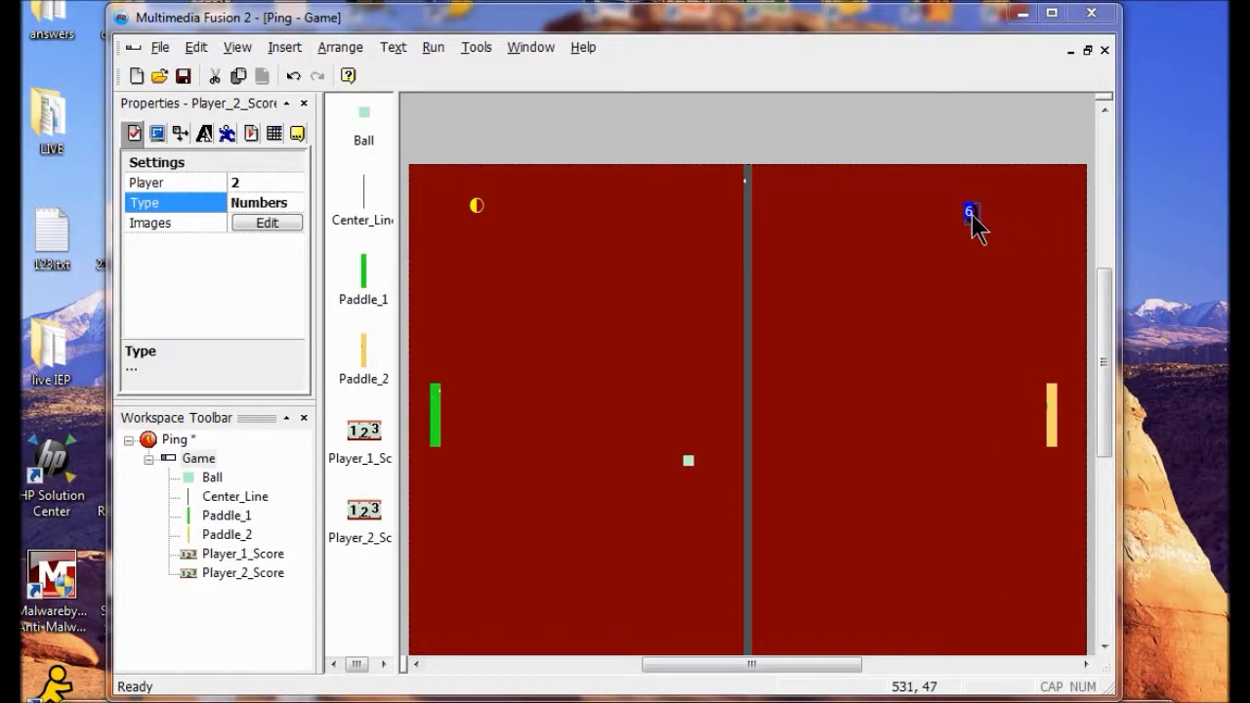
Make Player_2_Score a Text display using Broadway at size 16
left_click(972, 217)
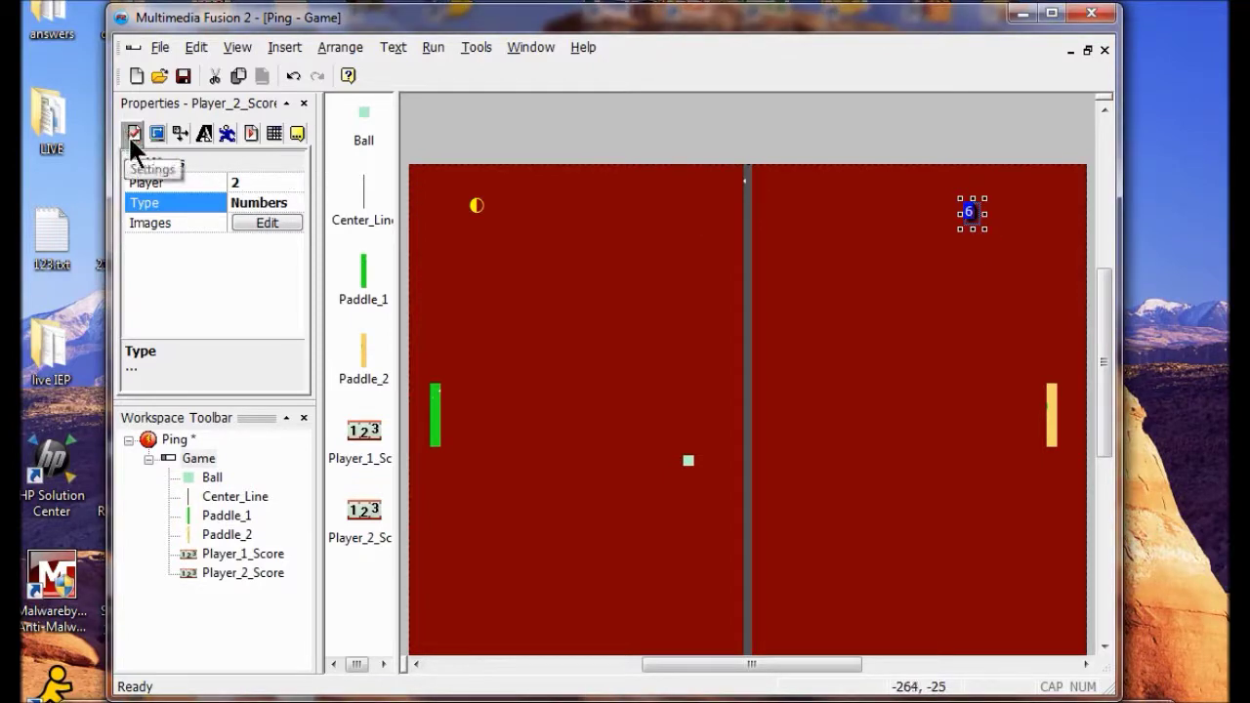
left_click(284, 204)
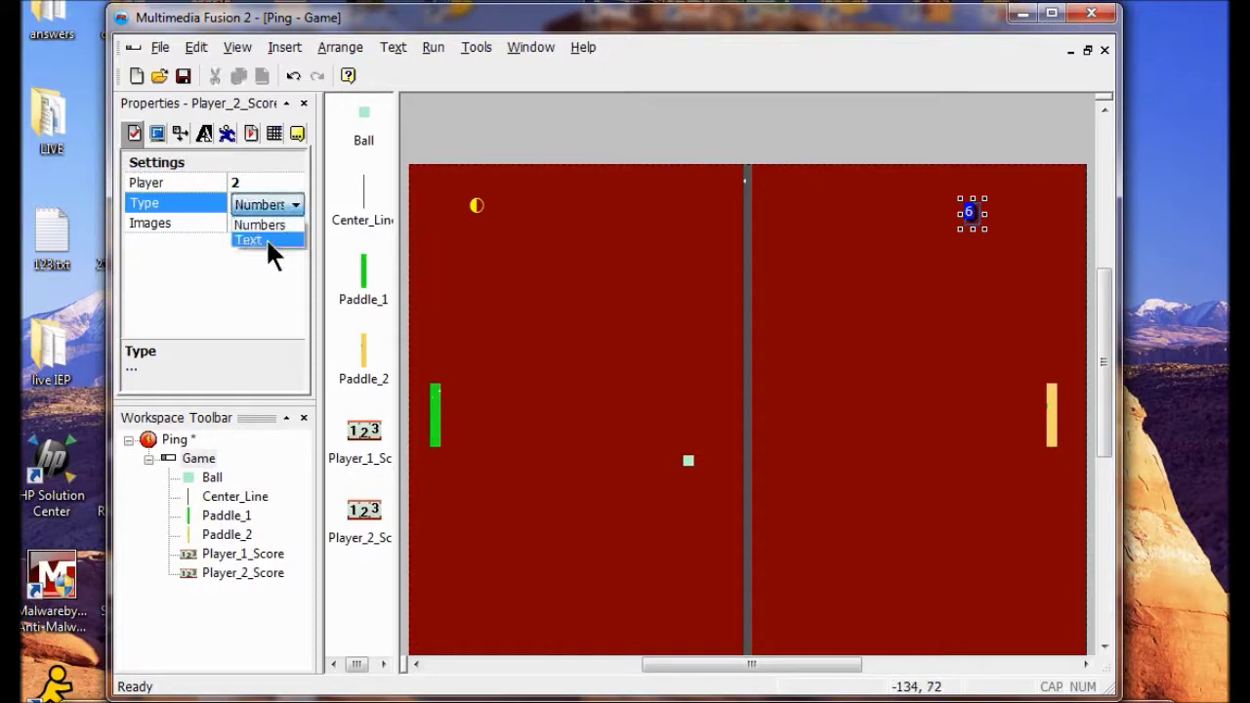
left_click(268, 243)
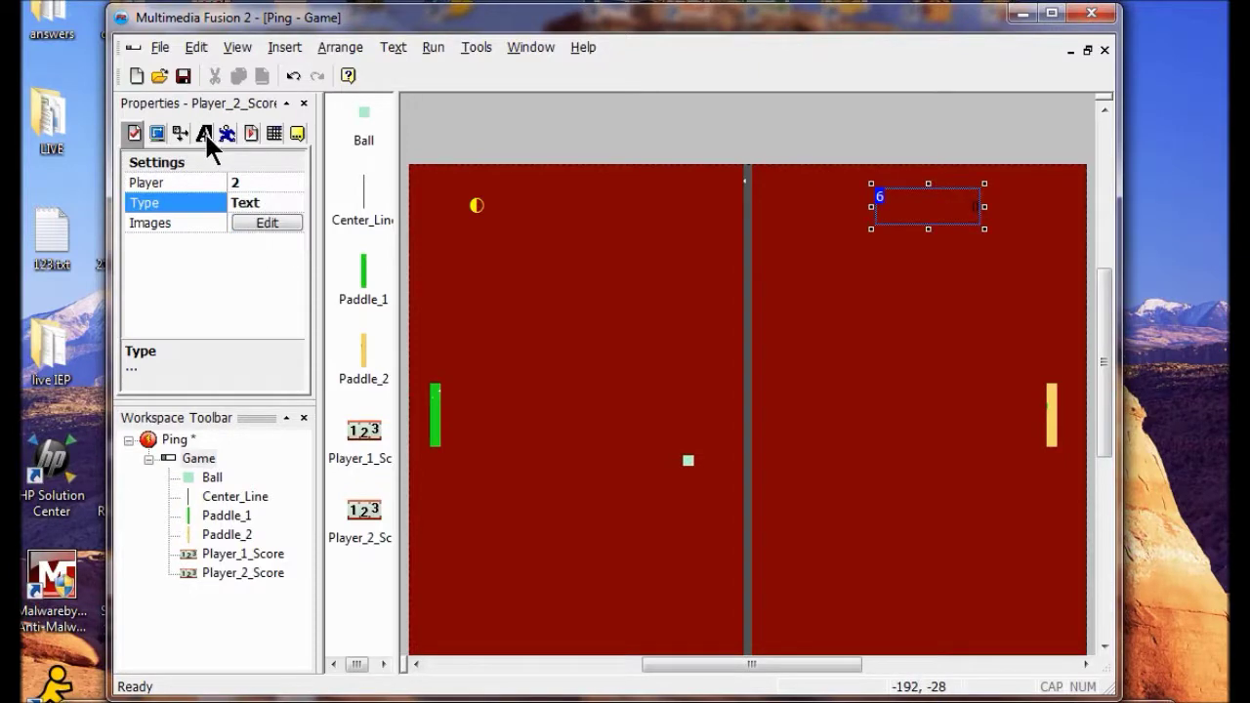
left_click(205, 131)
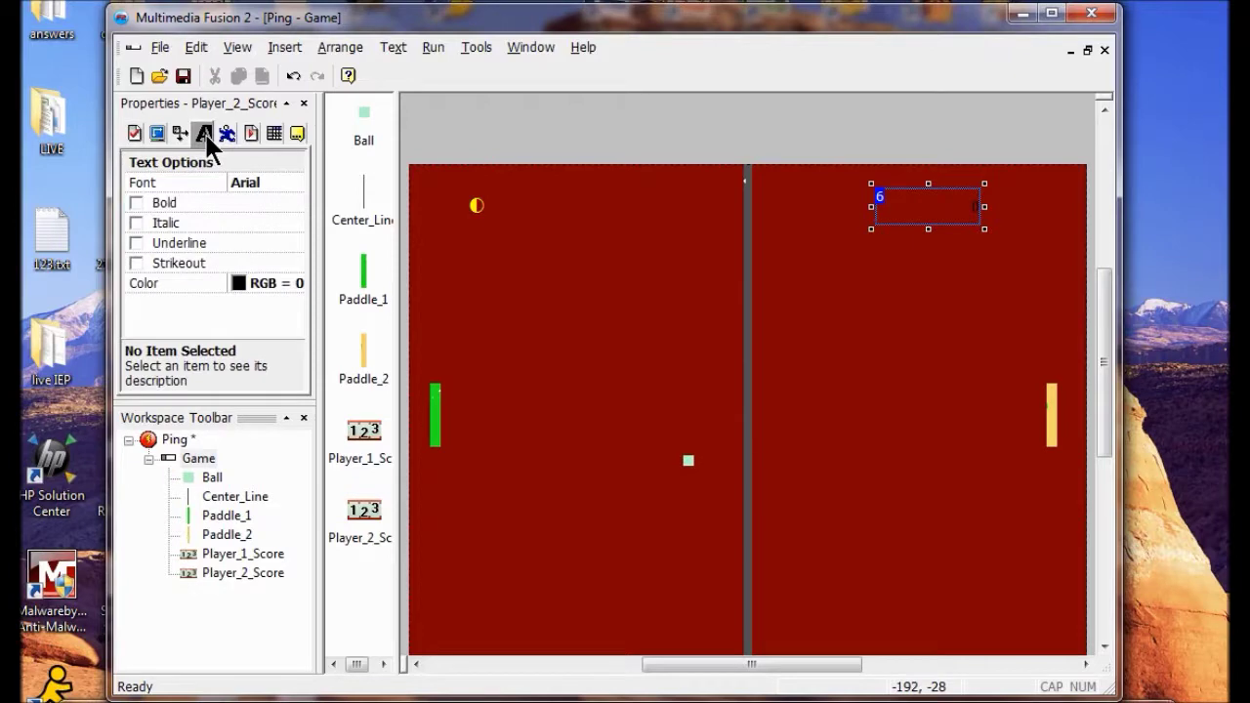
double_click(245, 183)
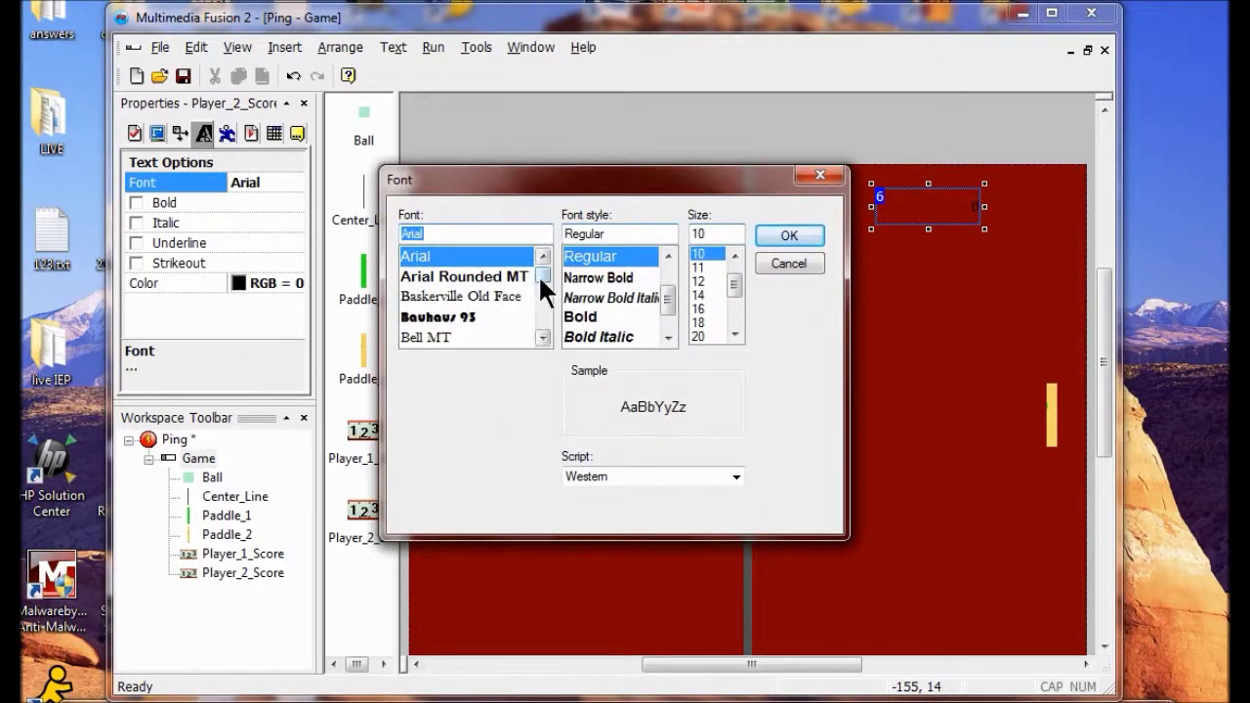
left_click_drag(541, 279, 541, 287)
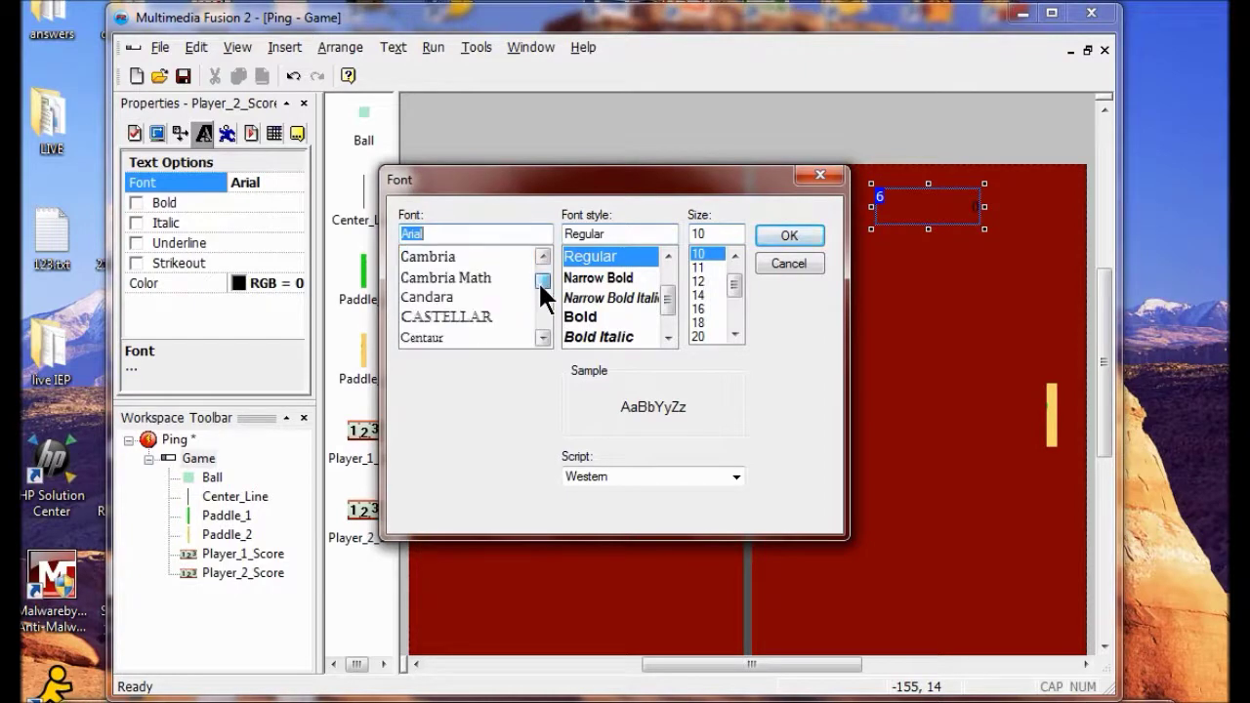
scroll(543, 291, "up", 2)
left_click(471, 296)
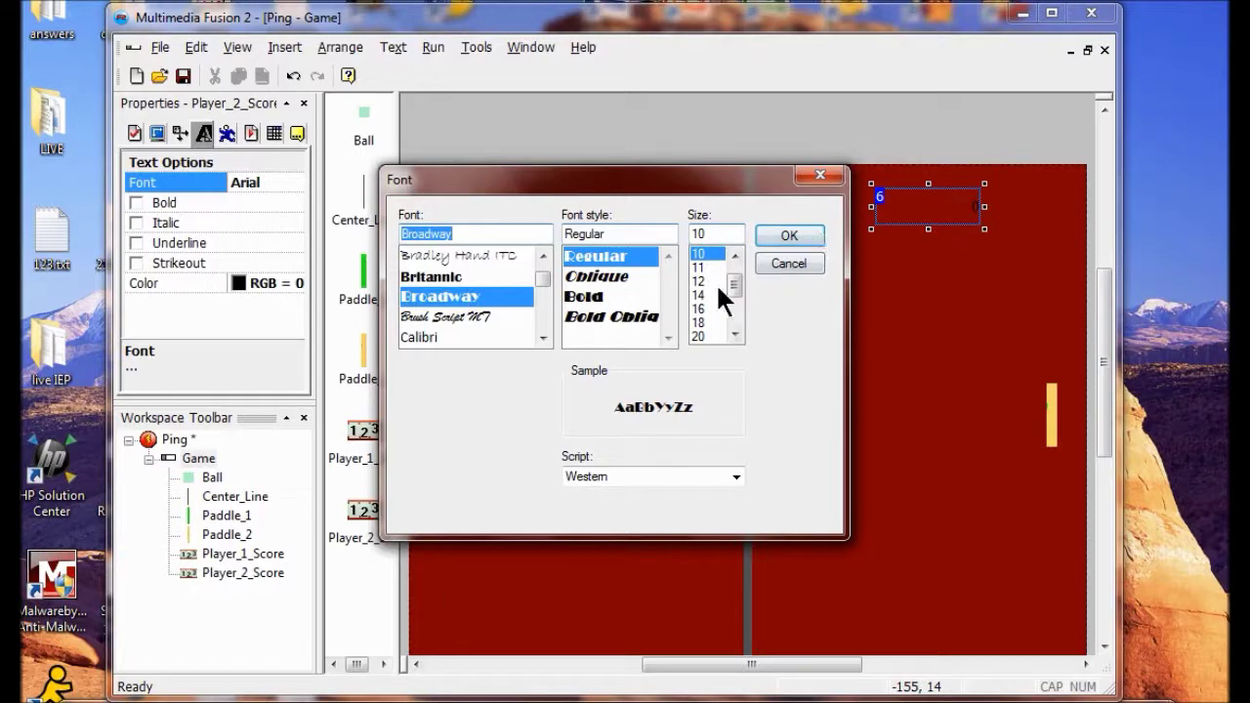
left_click(703, 310)
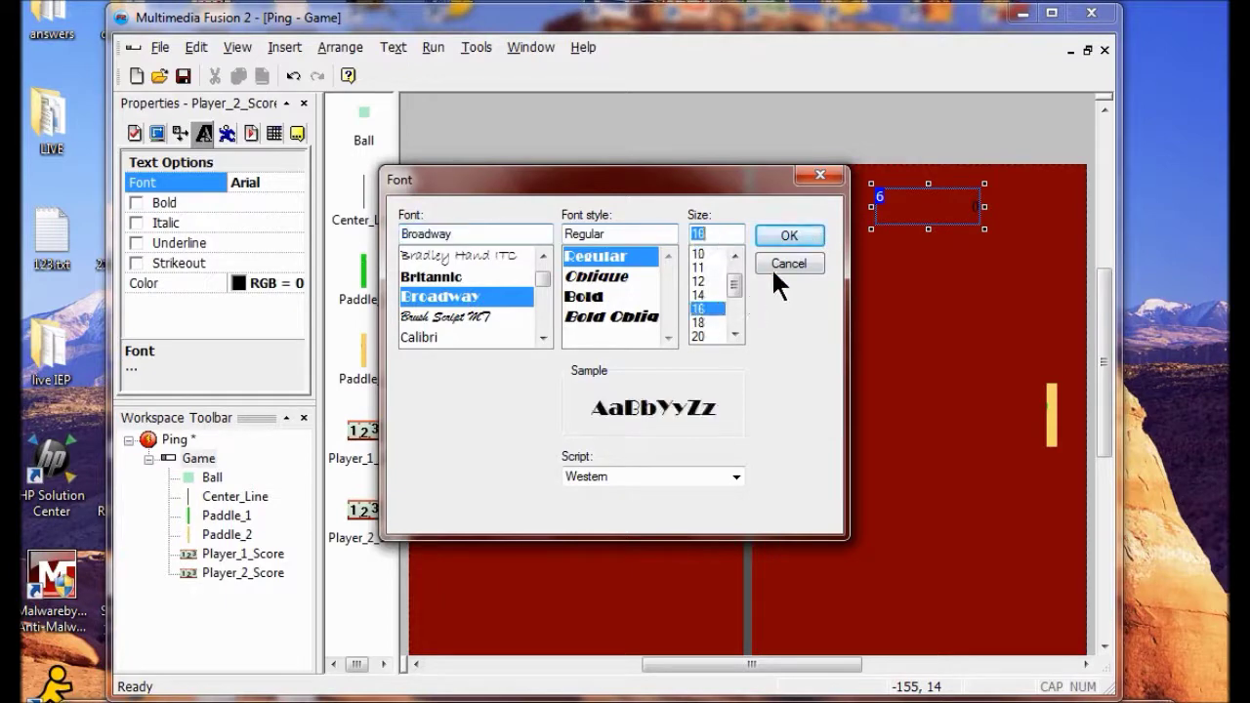
left_click(789, 237)
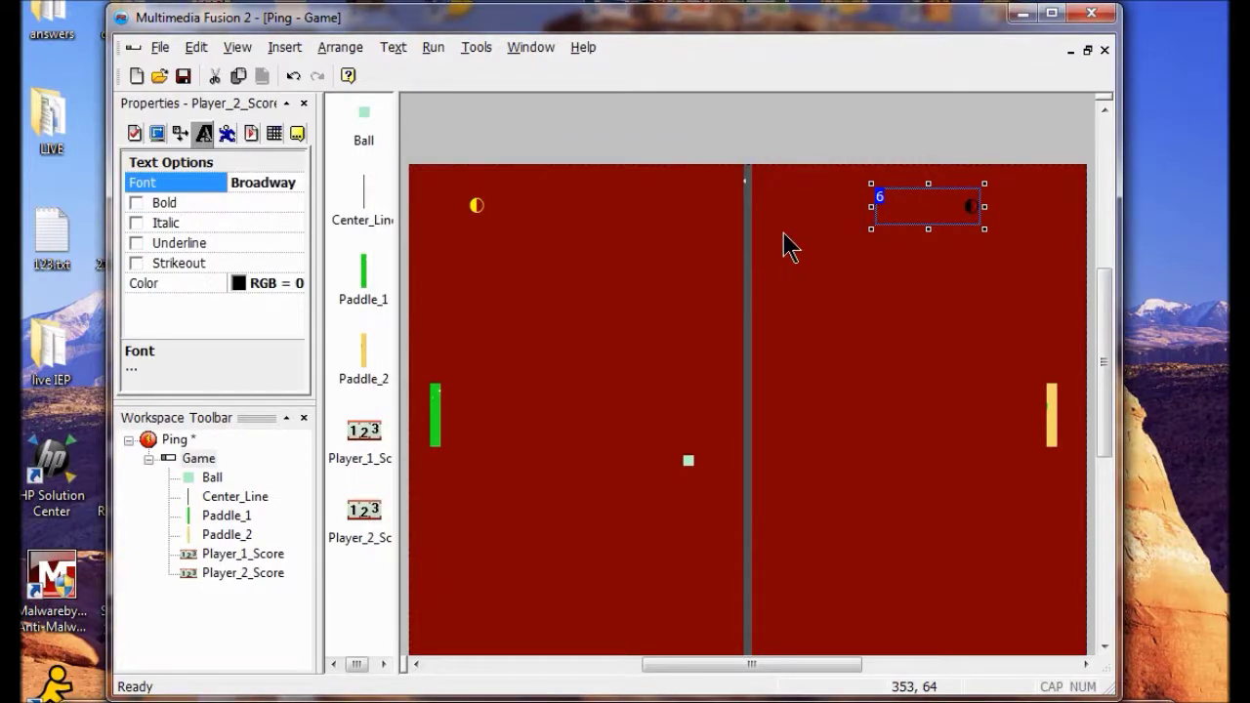
Colour the Player 2 score text yellow
left_click(240, 283)
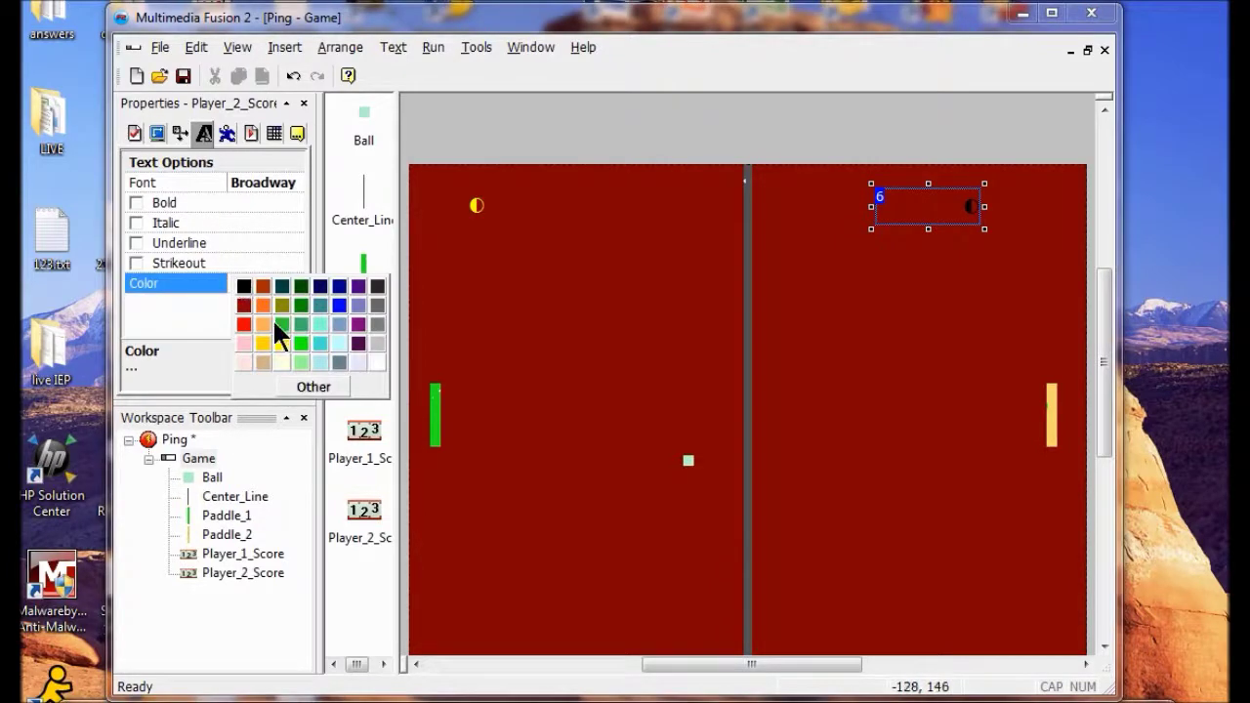
left_click(283, 343)
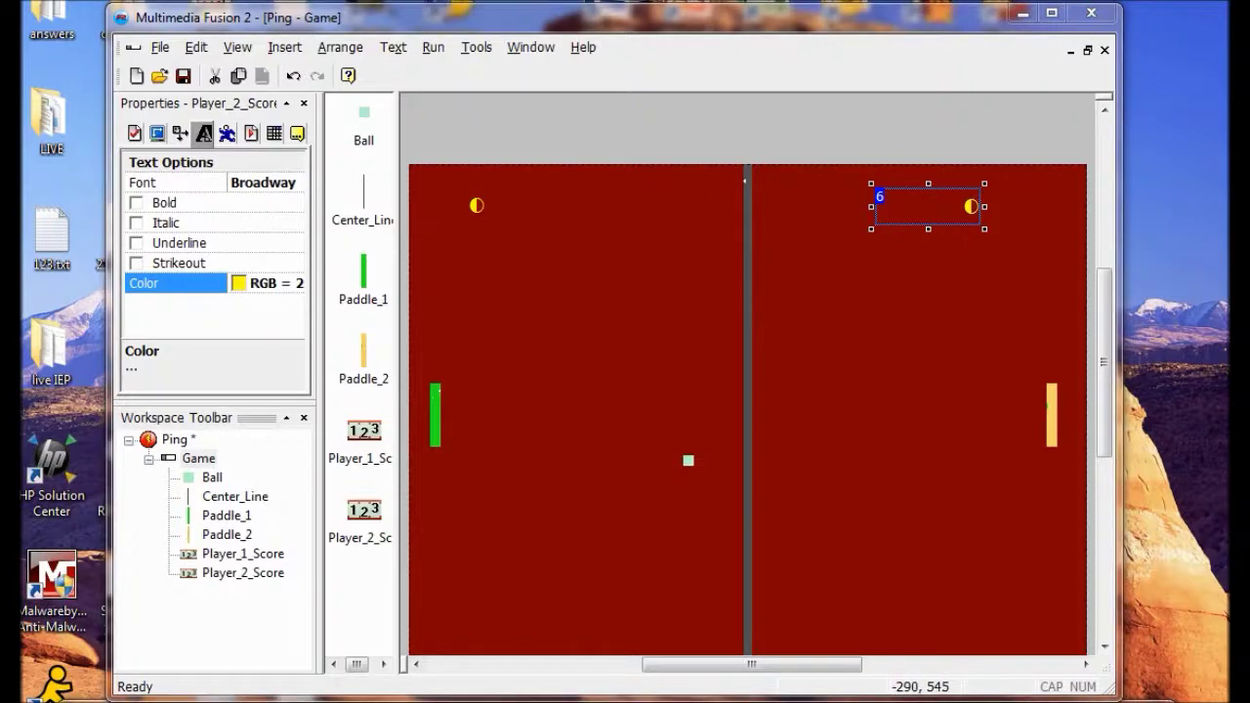
mouse_move(30, 11)
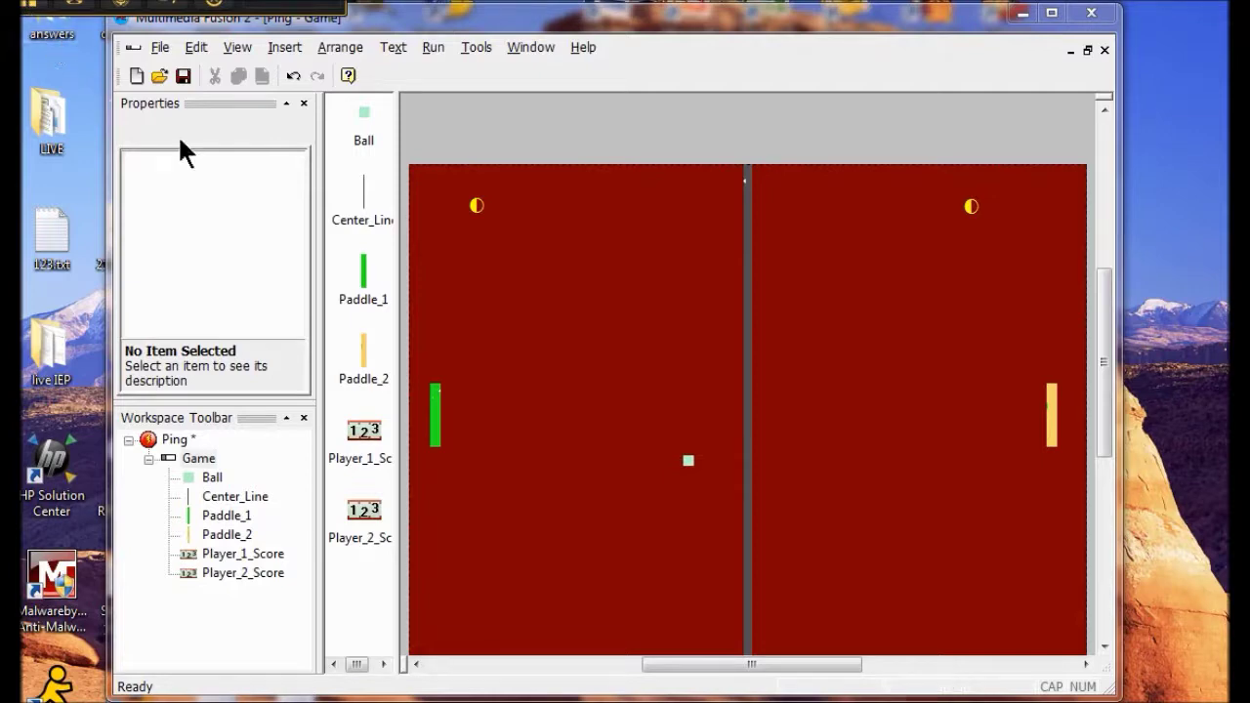
In the Event Editor, add 1 to Player 1's score when the ball exits on the right (row 7)
left_click(244, 53)
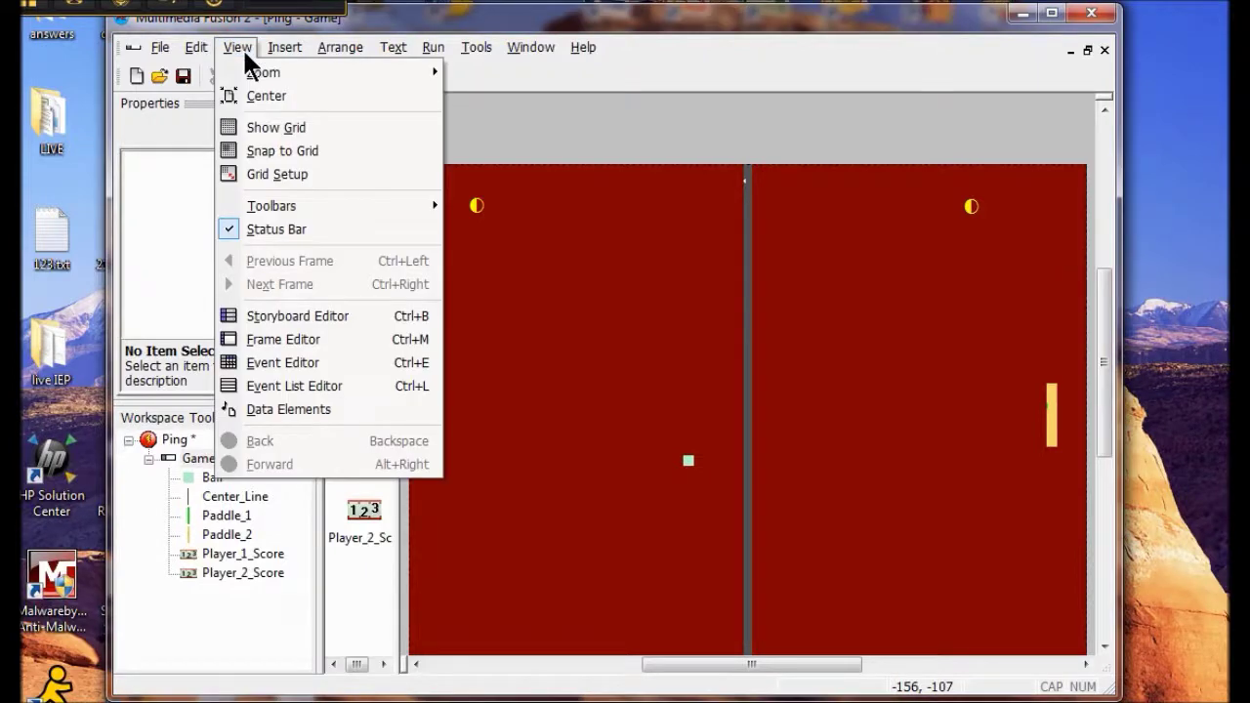
left_click(285, 371)
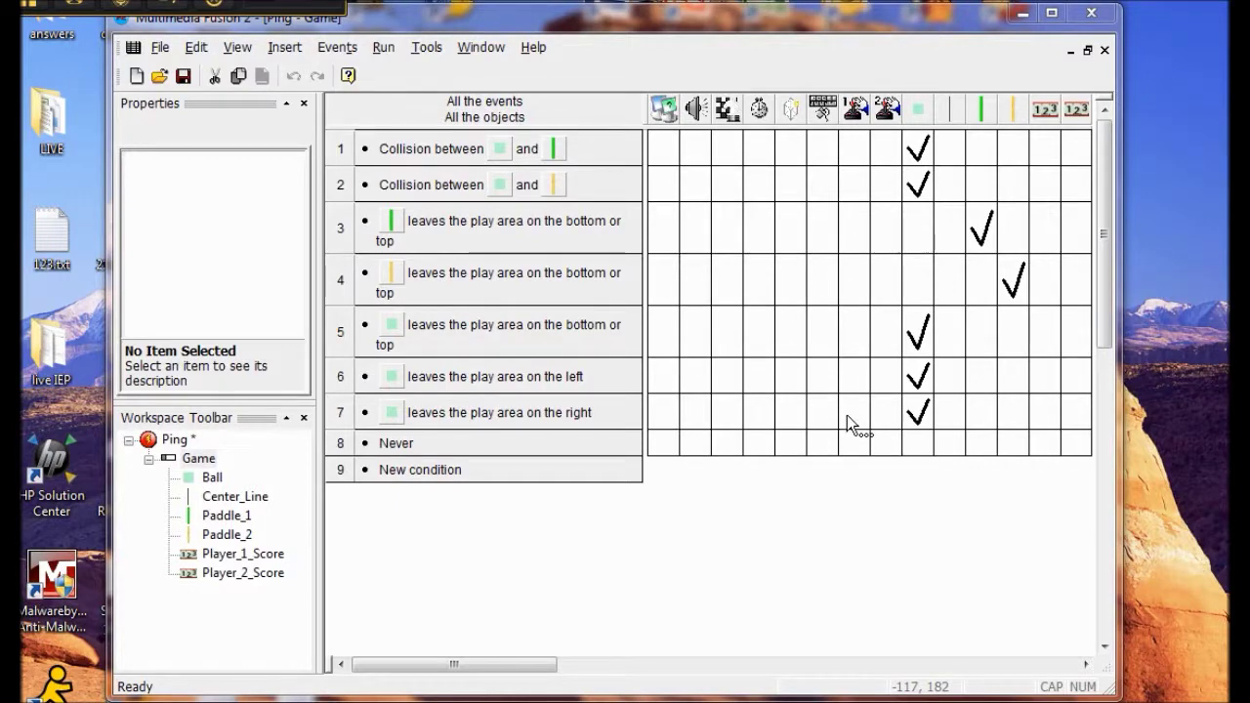
left_click(847, 415)
mouse_move(886, 429)
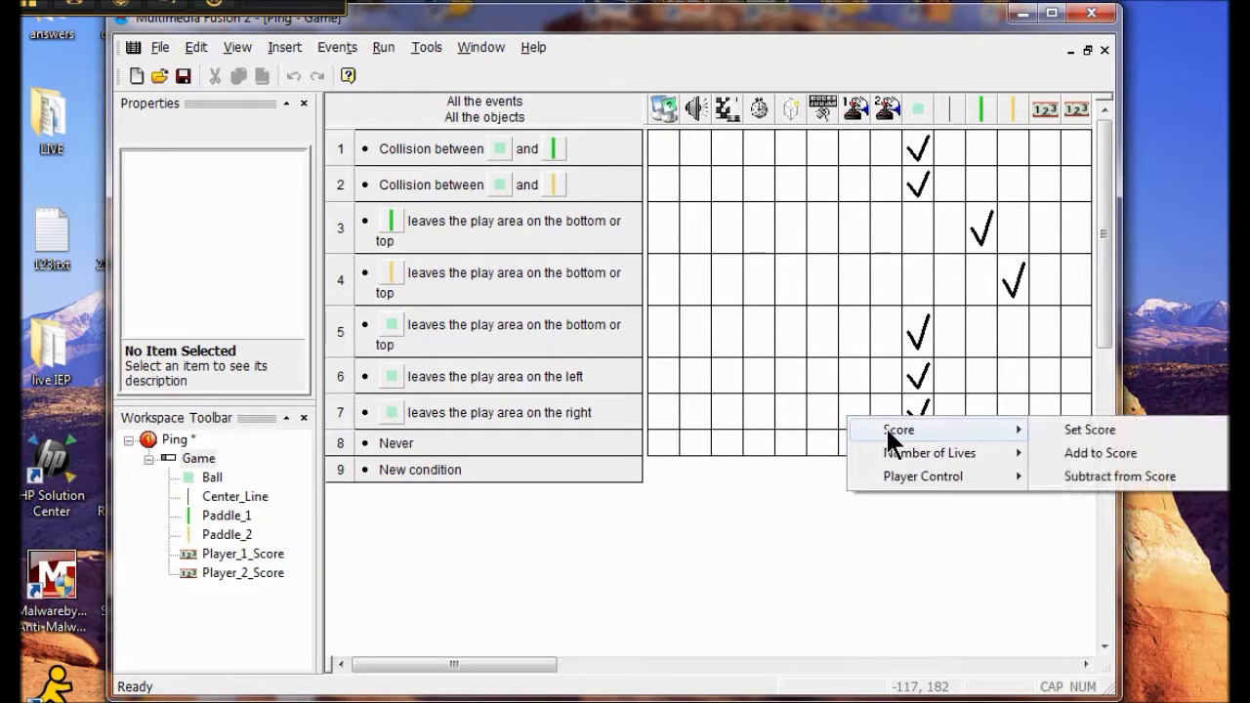
left_click(1114, 452)
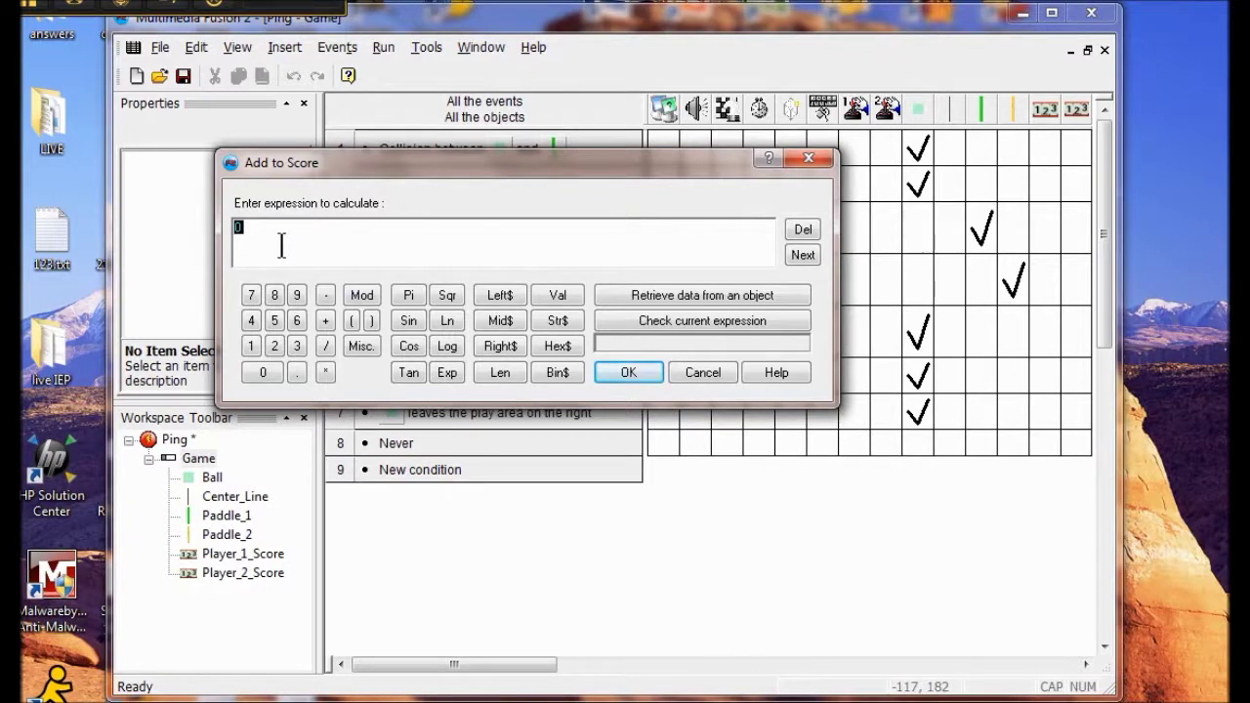
left_click(252, 344)
left_click(625, 372)
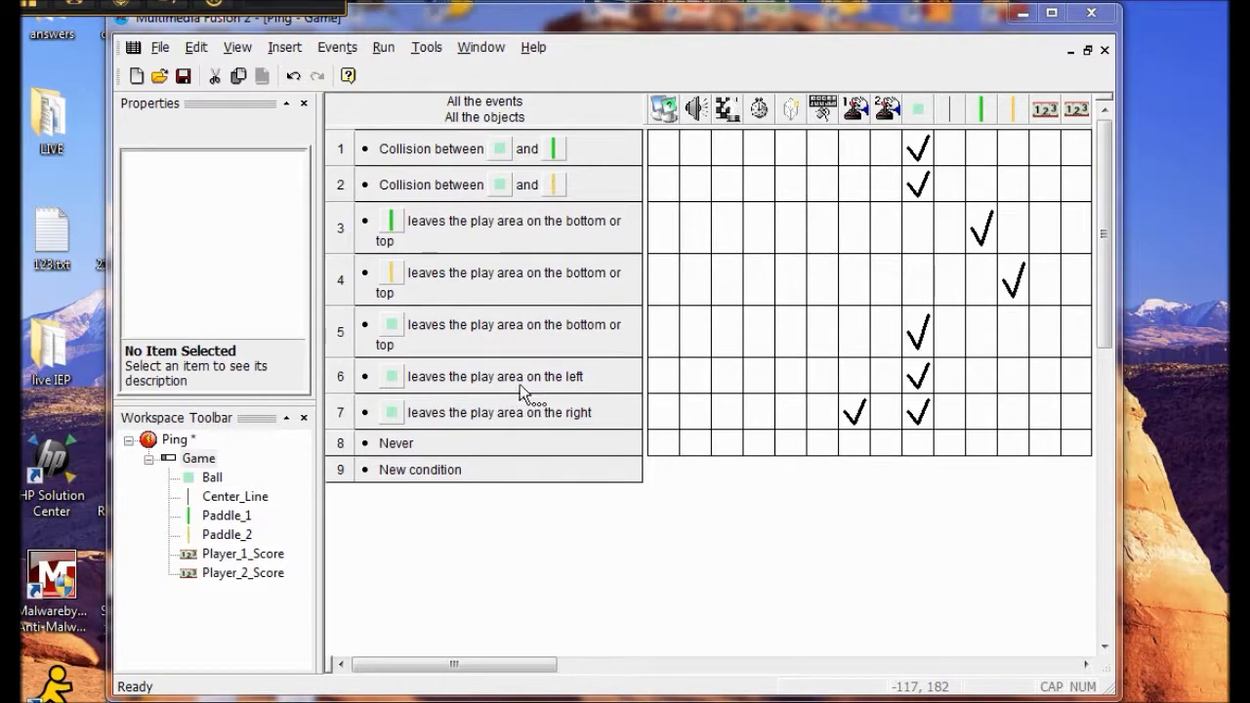
In event row 6, add 1 to Player 2's score when the ball exits on the left
right_click(887, 377)
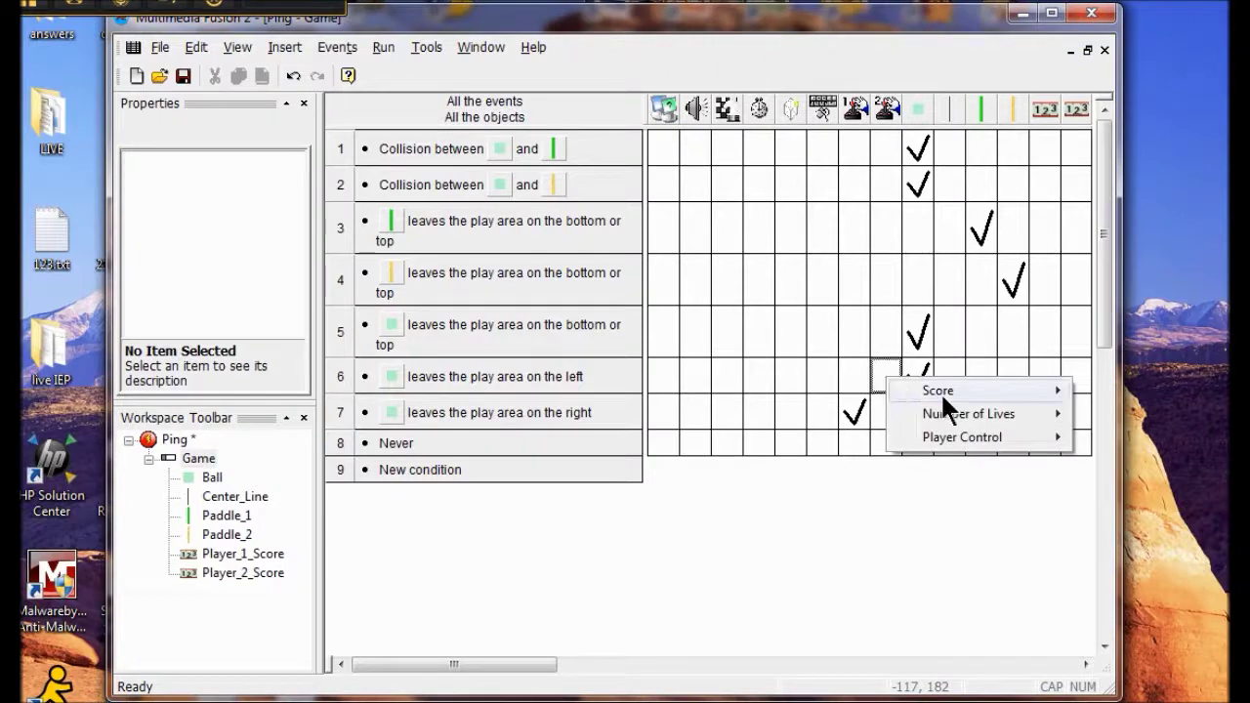
mouse_move(941, 391)
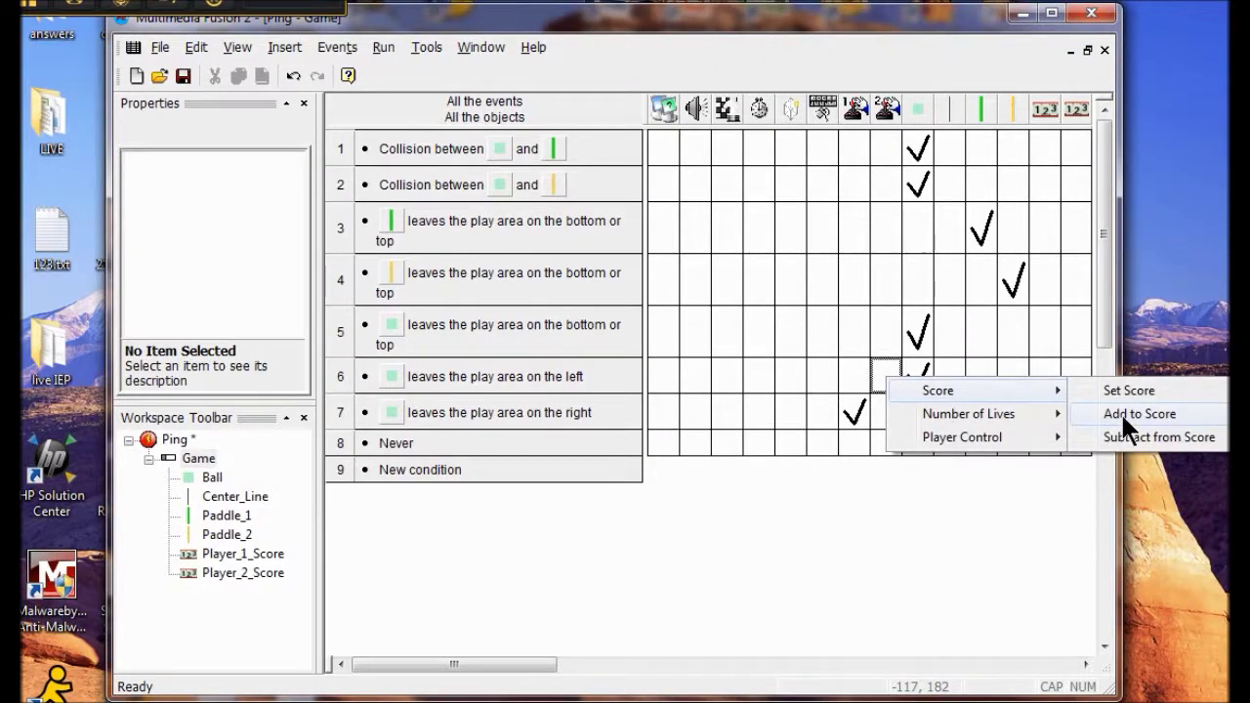
left_click(1123, 414)
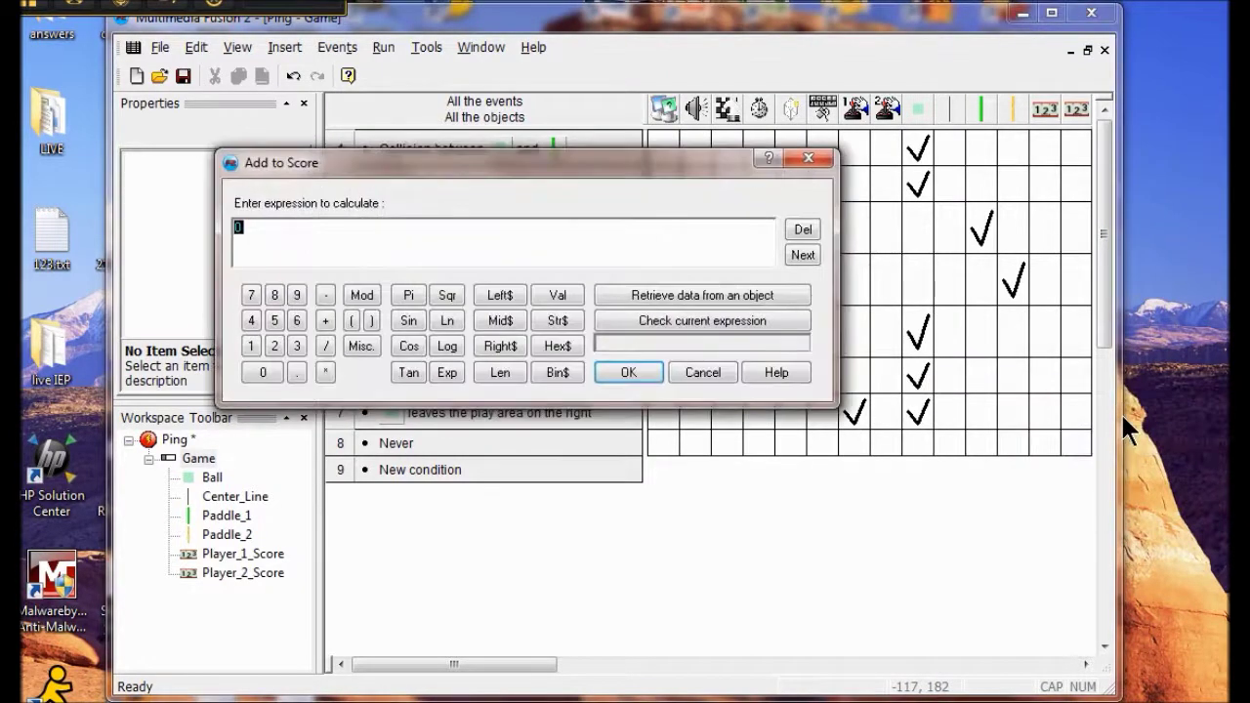
left_click(251, 346)
left_click(638, 369)
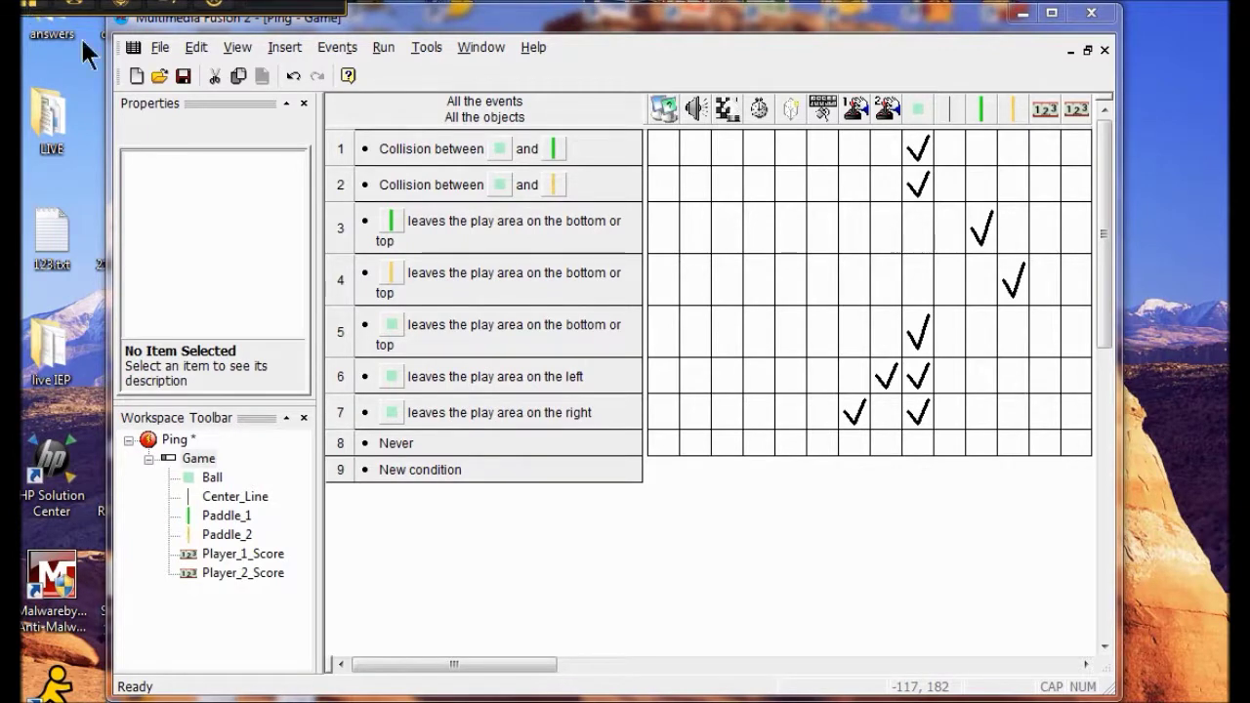
left_click(384, 49)
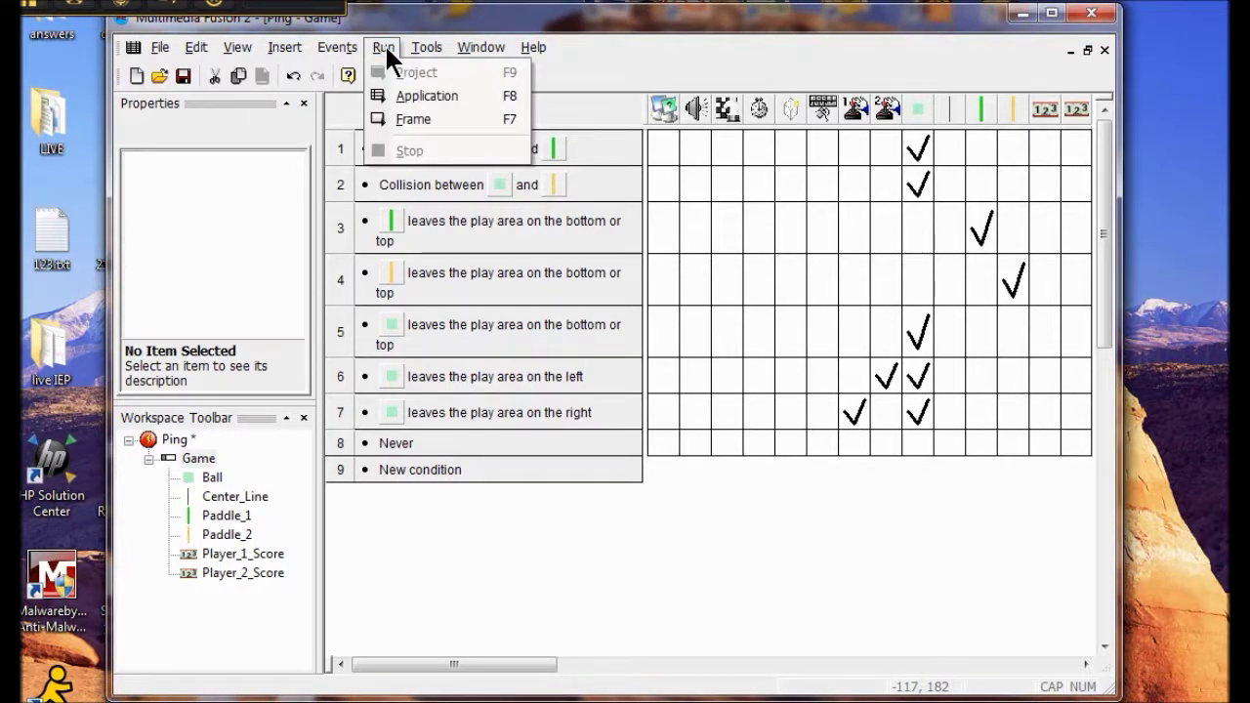
left_click(415, 95)
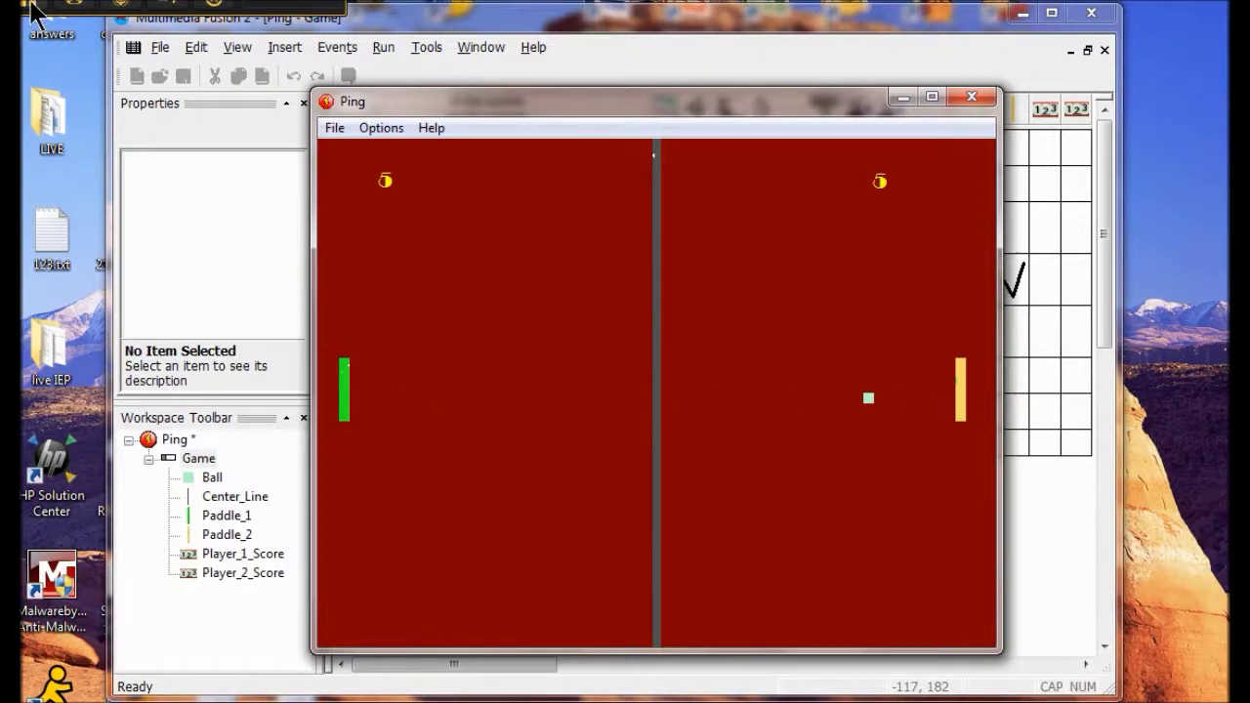
key("Escape")
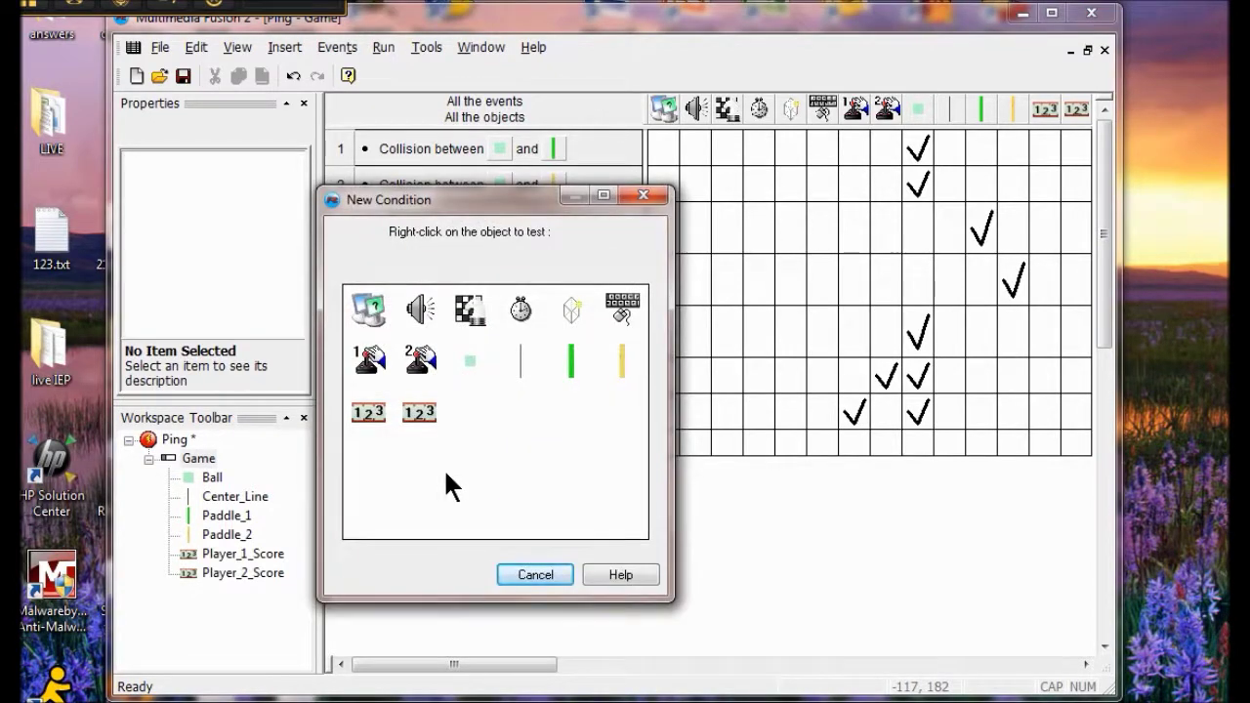
Add an event testing whether Player 1's score equals 13
right_click(368, 371)
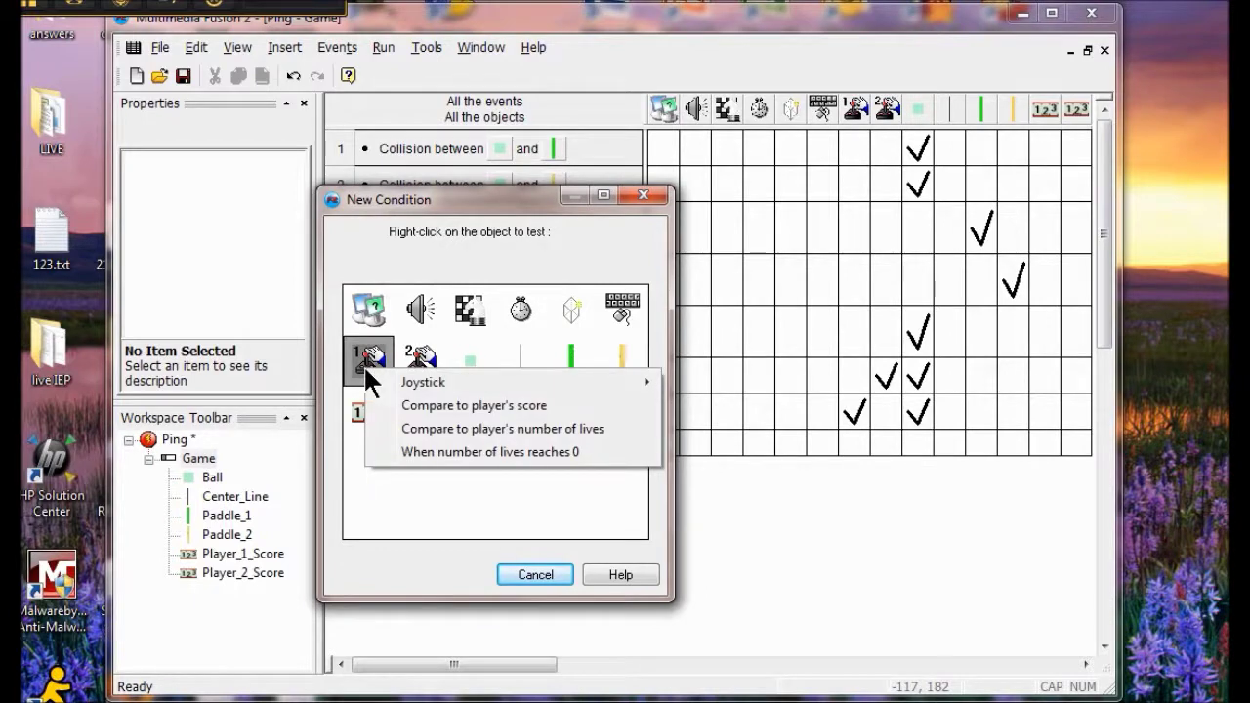
left_click(411, 403)
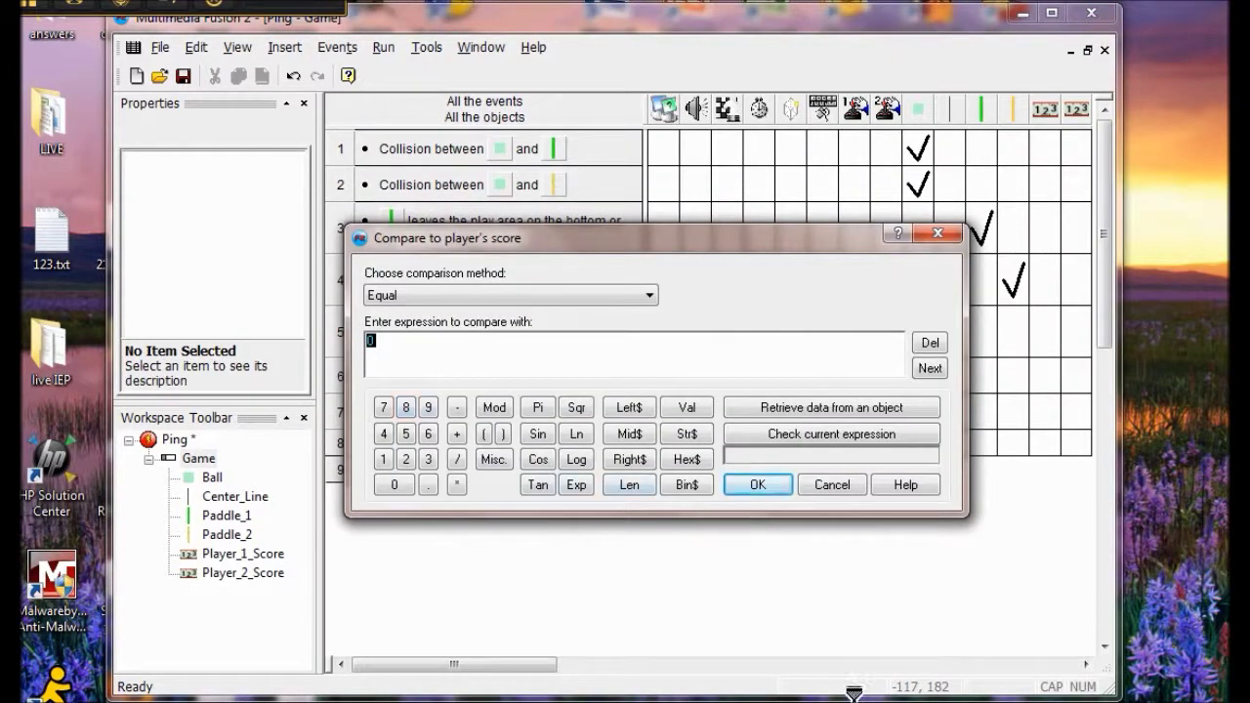
left_click(414, 297)
left_click(414, 352)
key("BackSpace")
type("13")
left_click(757, 488)
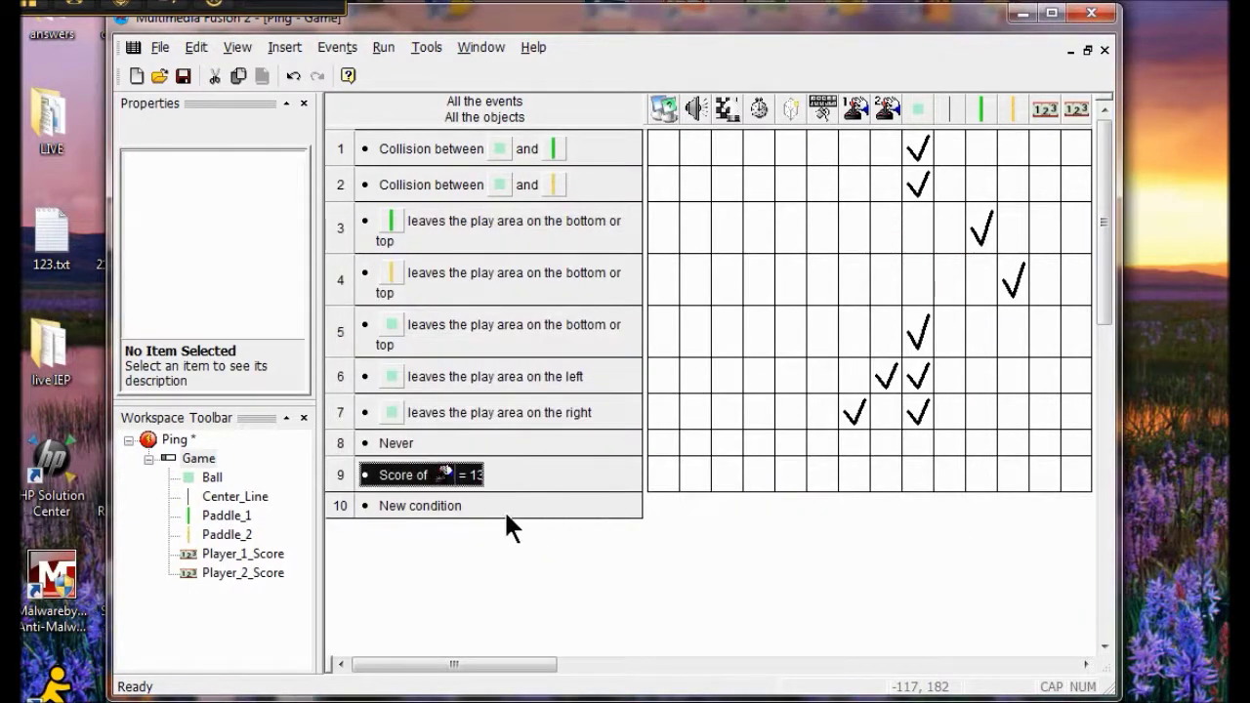
Add a second event testing whether Player 2's score equals 13
left_click(437, 507)
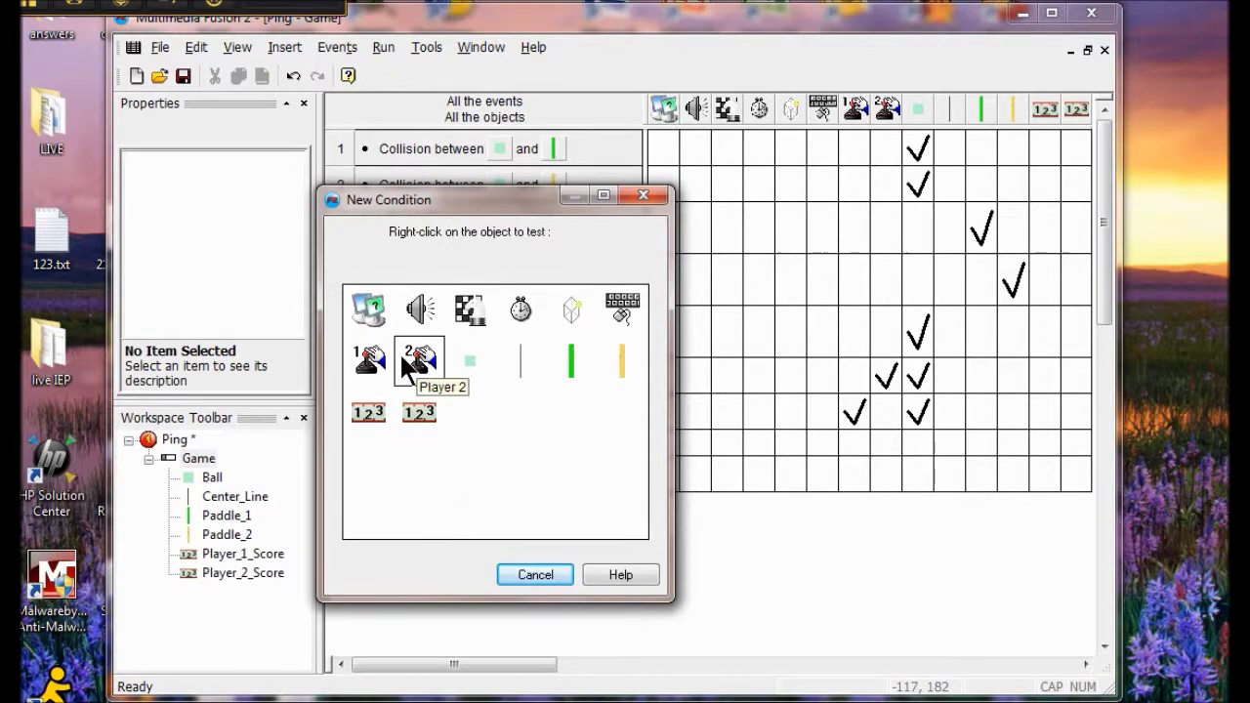
right_click(414, 364)
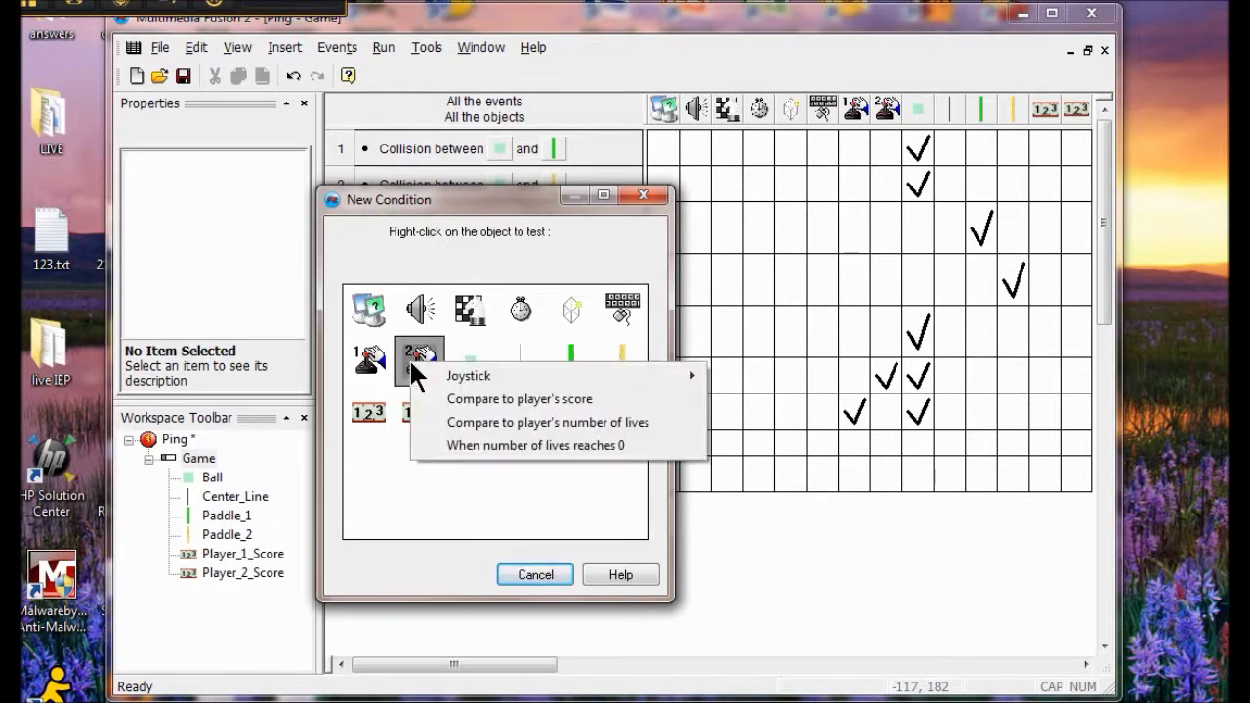
left_click(483, 398)
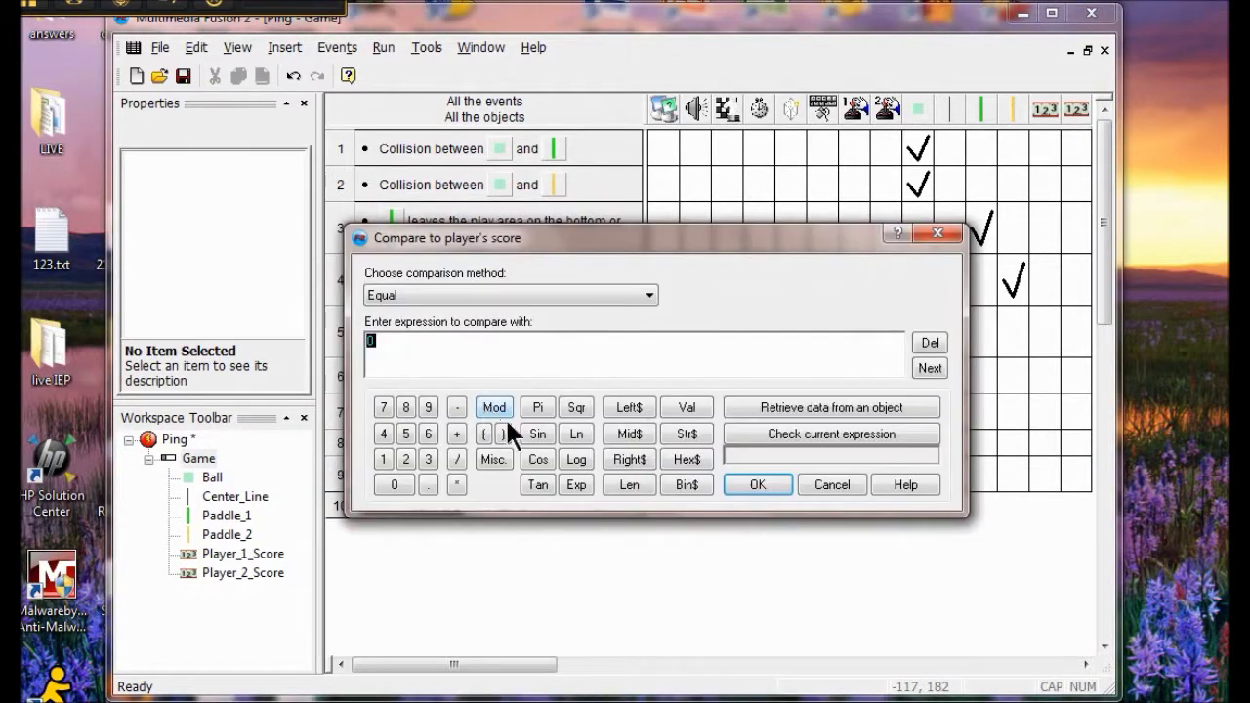
type("13")
left_click(757, 485)
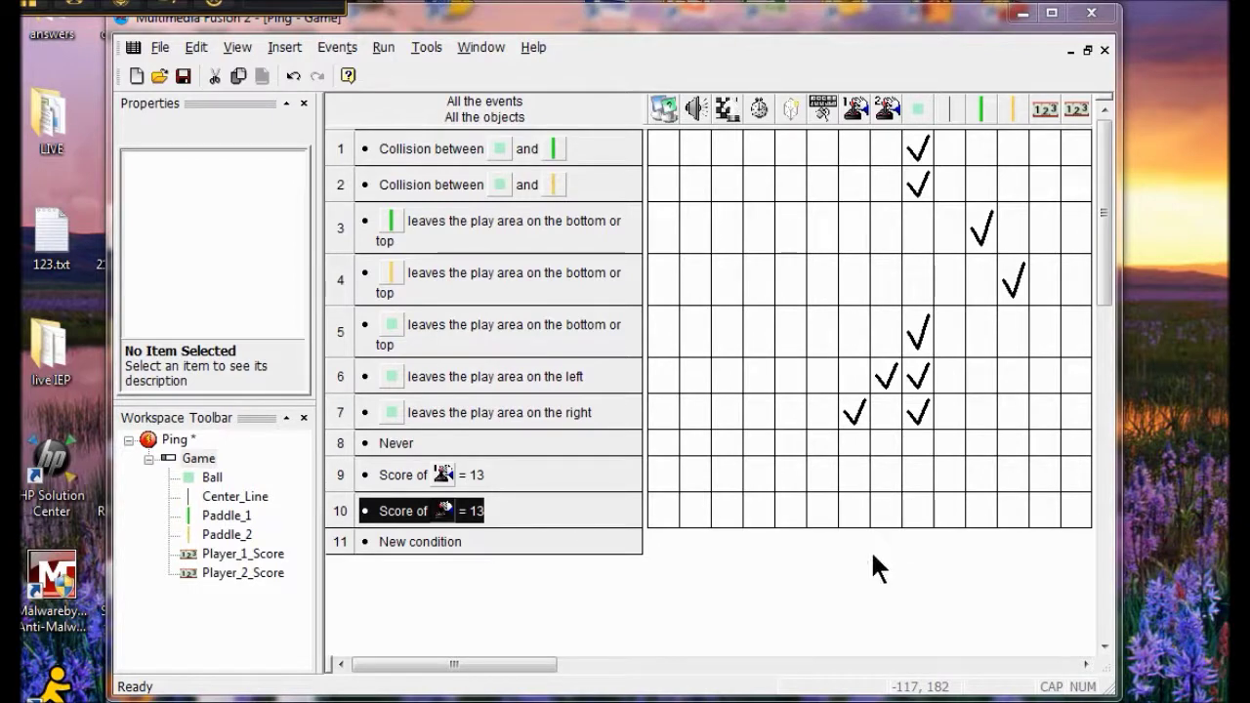
left_click(912, 477)
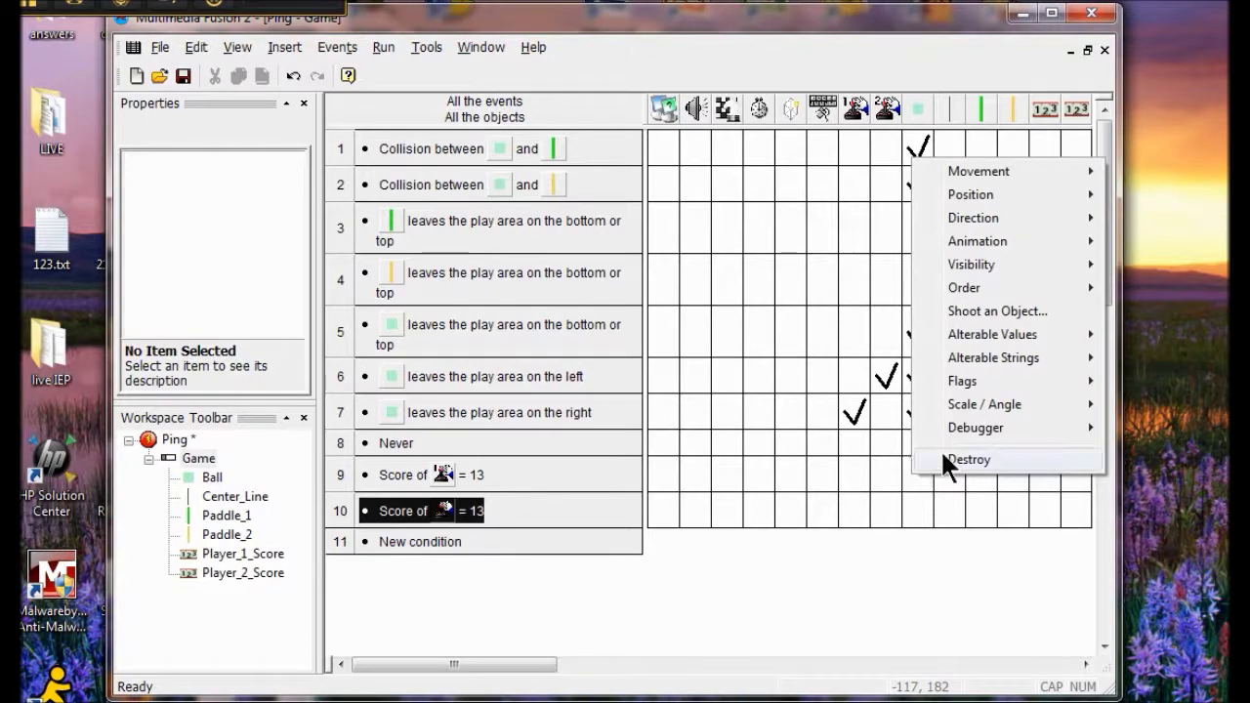
Give both score-13 events, rows 9 and 10, a Ball Destroy action
left_click(941, 457)
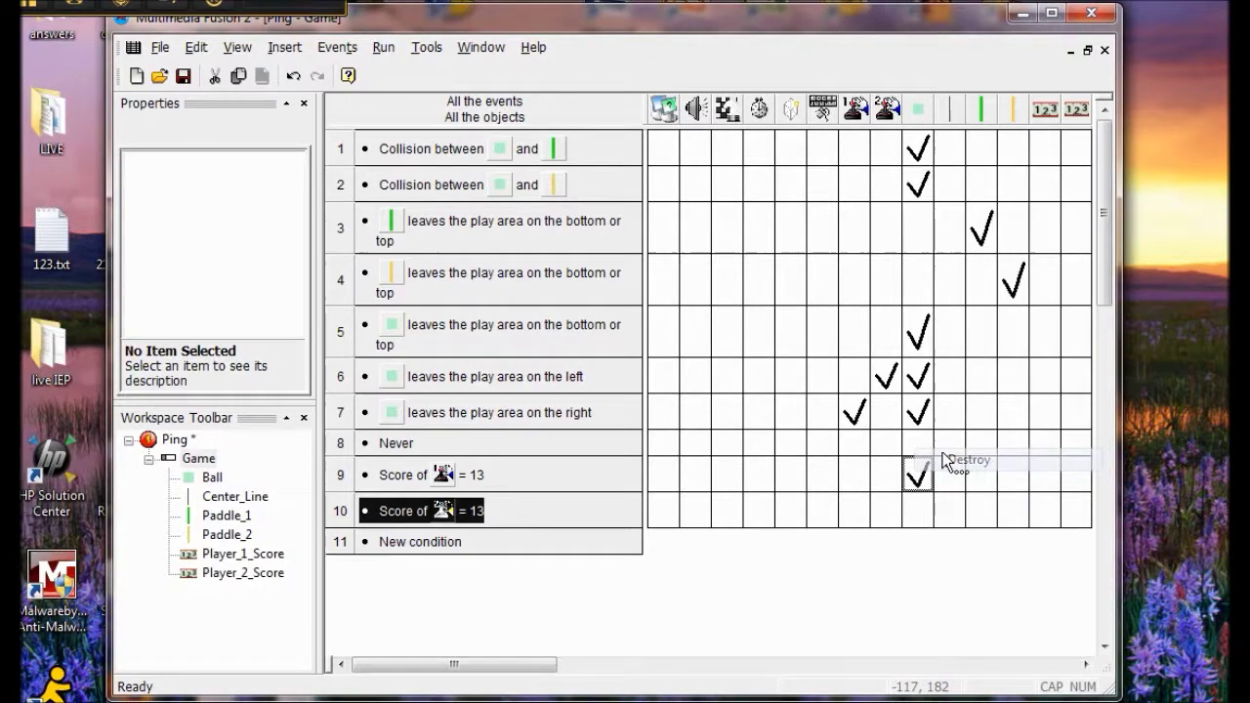
left_click(918, 514)
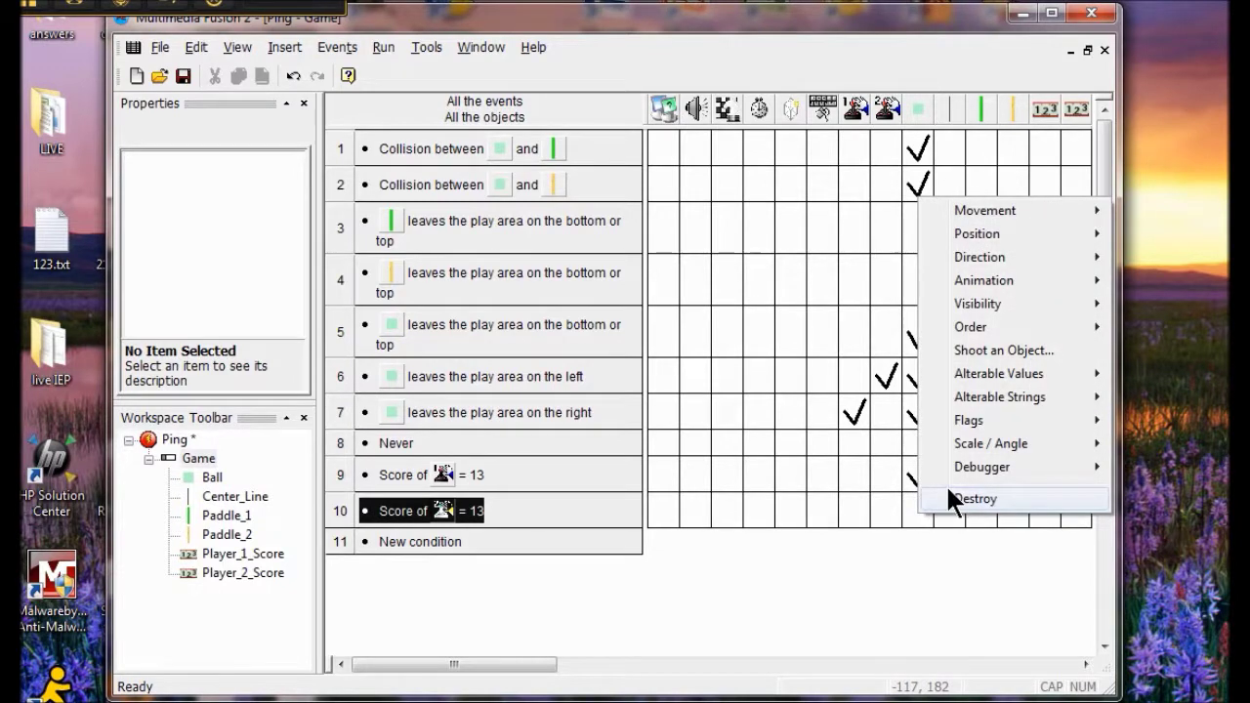
left_click(967, 499)
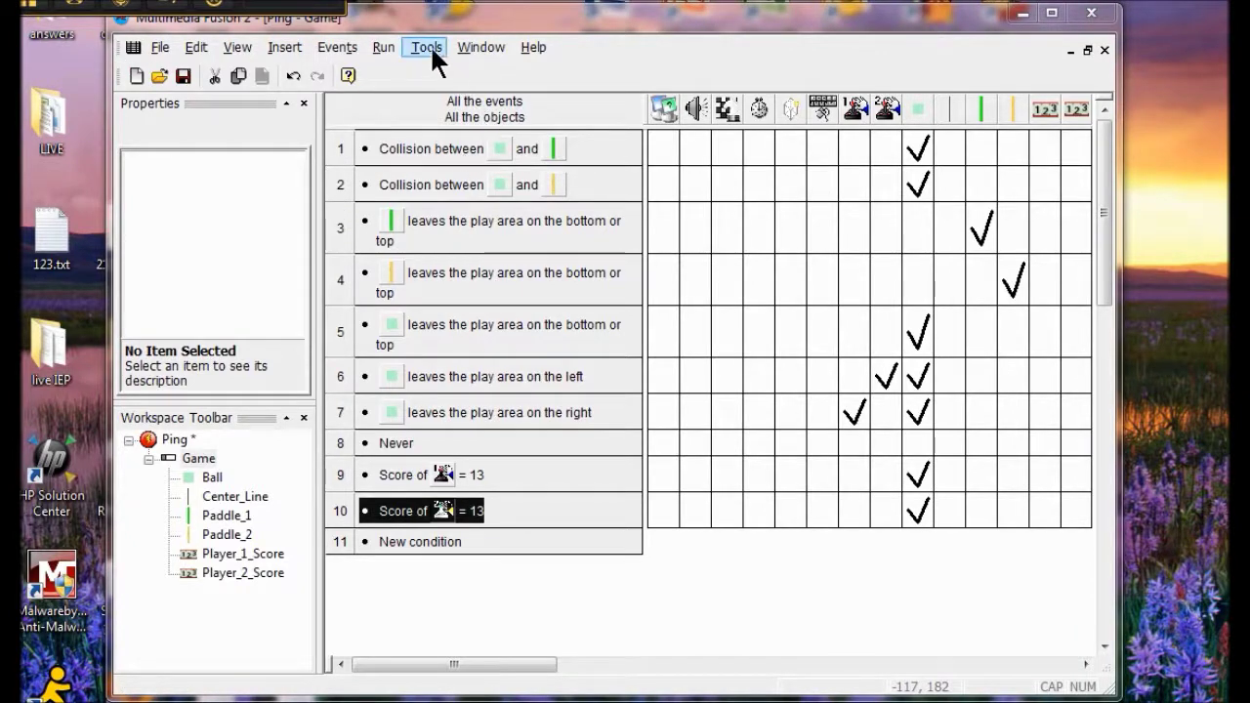
left_click(346, 49)
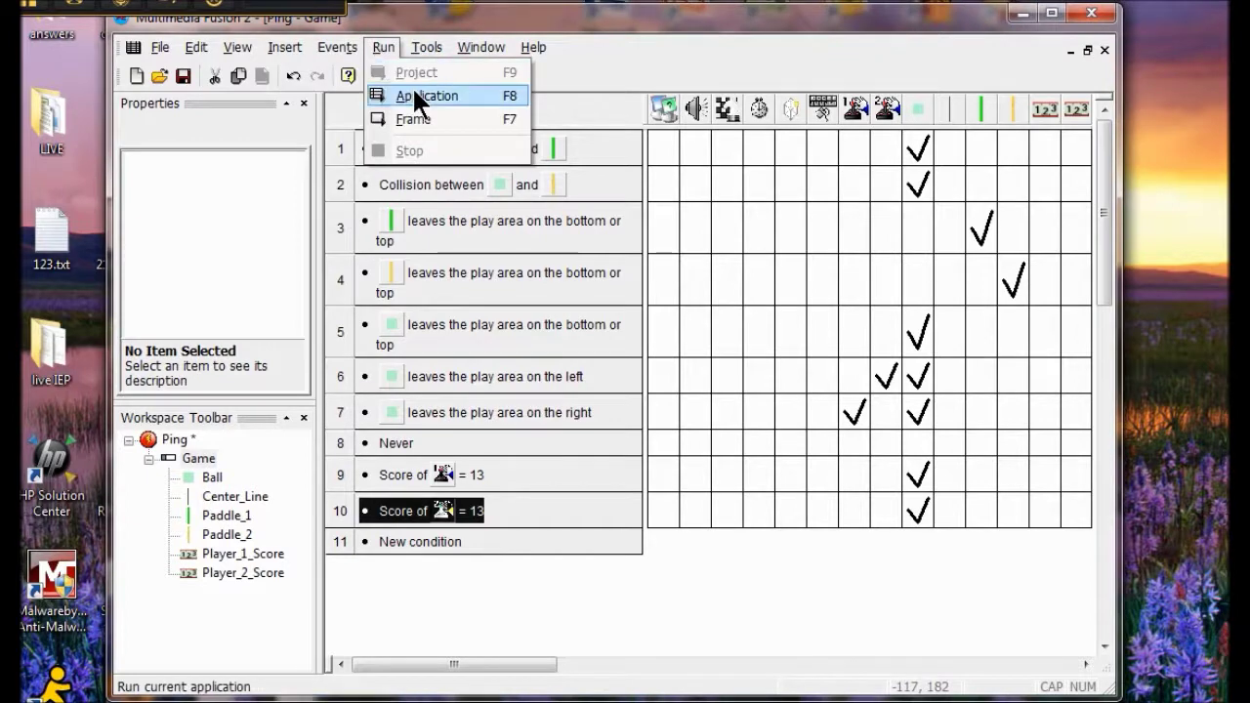
Run the application to play-test the score-13 win rule
left_click(415, 90)
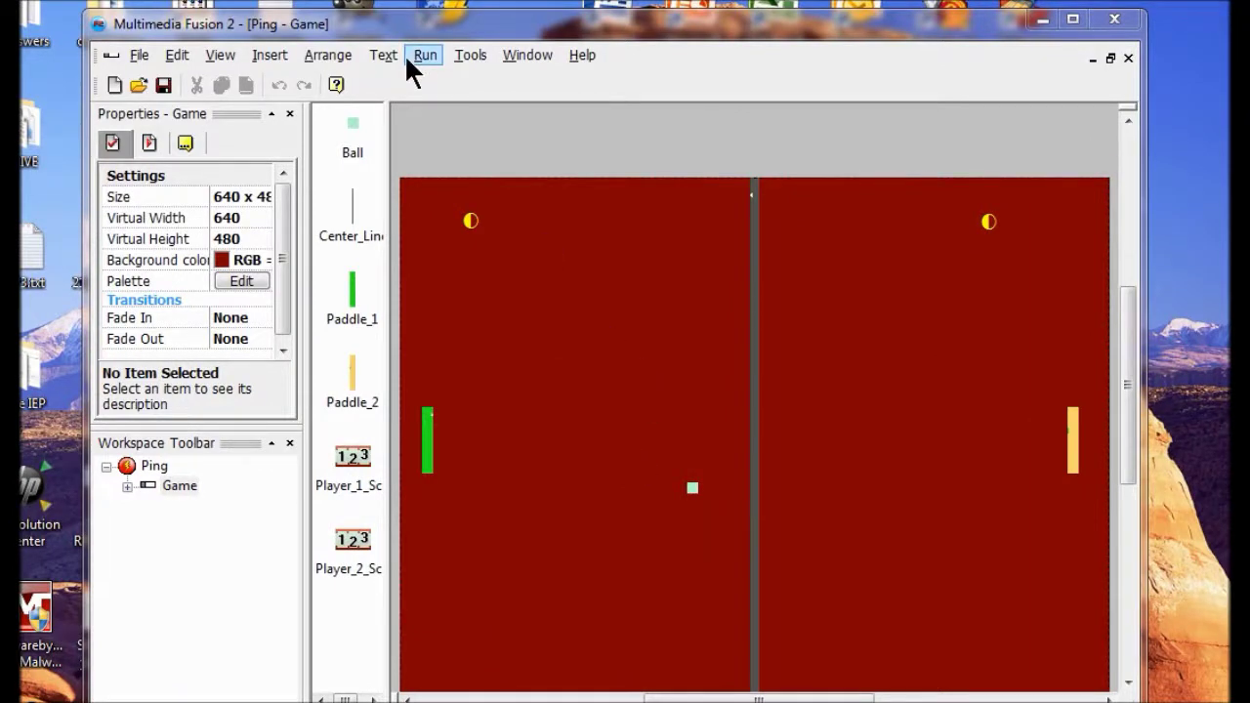
Insert a new String object and place it above the court centre in the Game frame
left_click(283, 53)
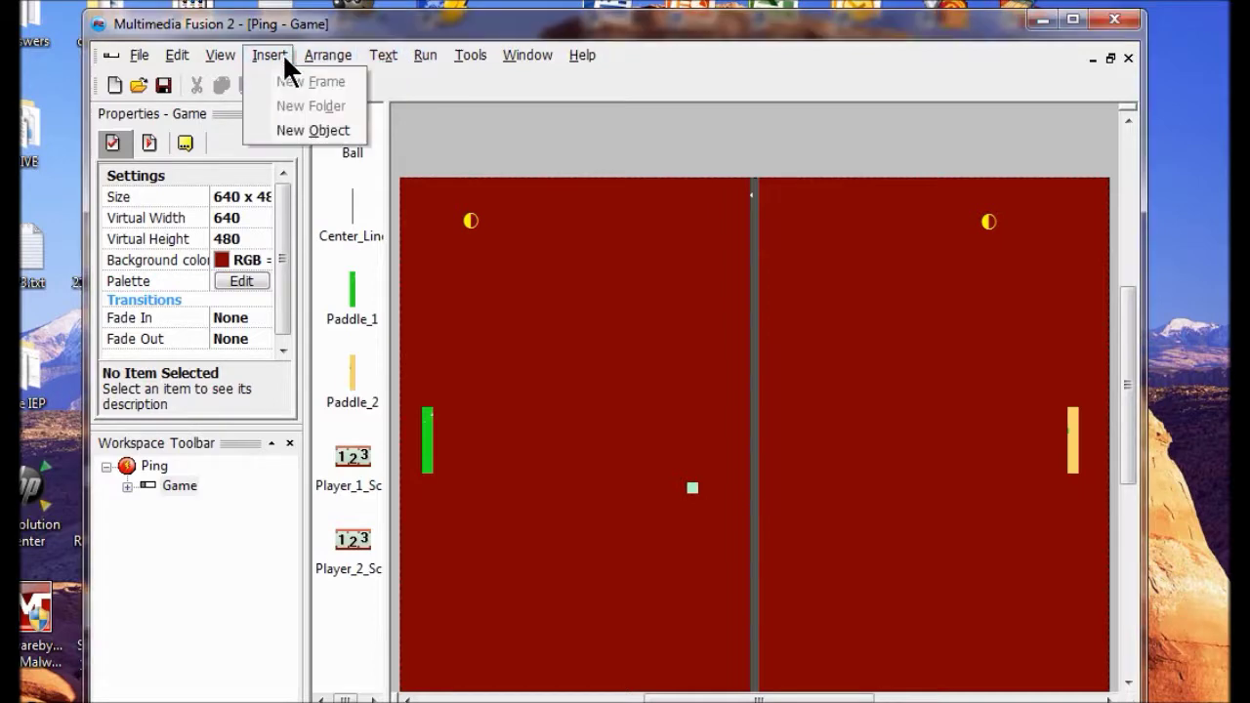
left_click(281, 128)
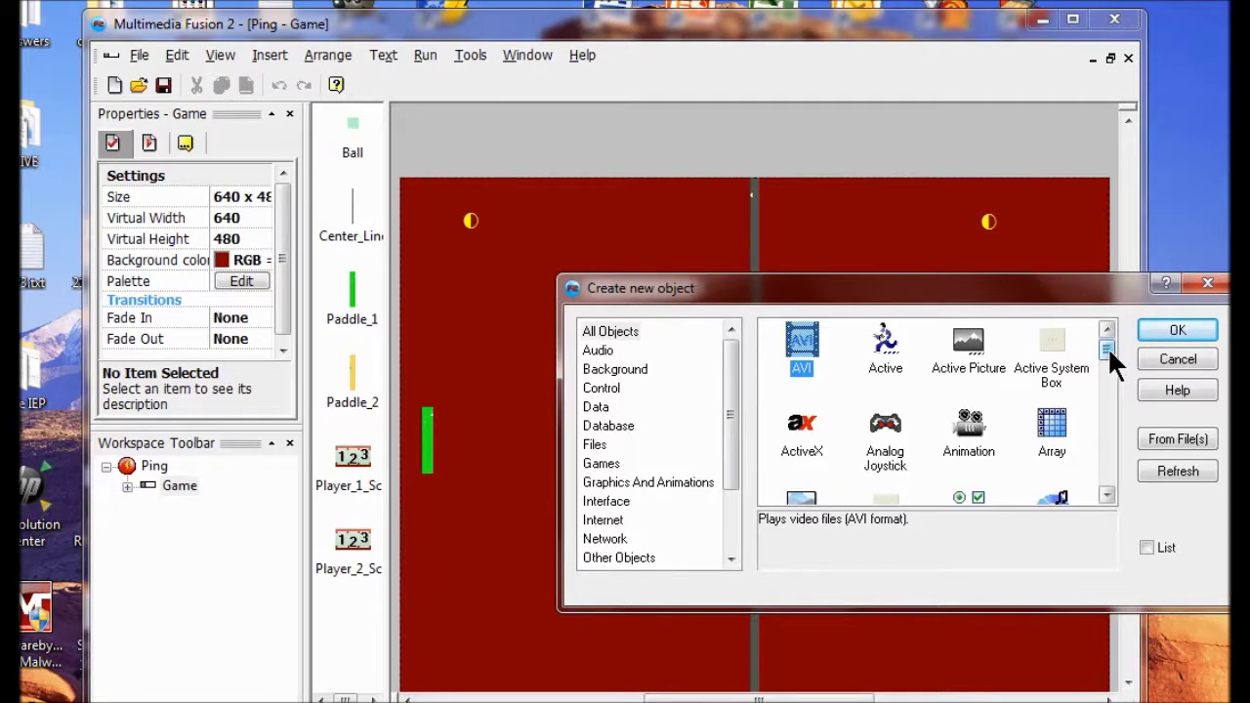
left_click_drag(1107, 347, 1108, 460)
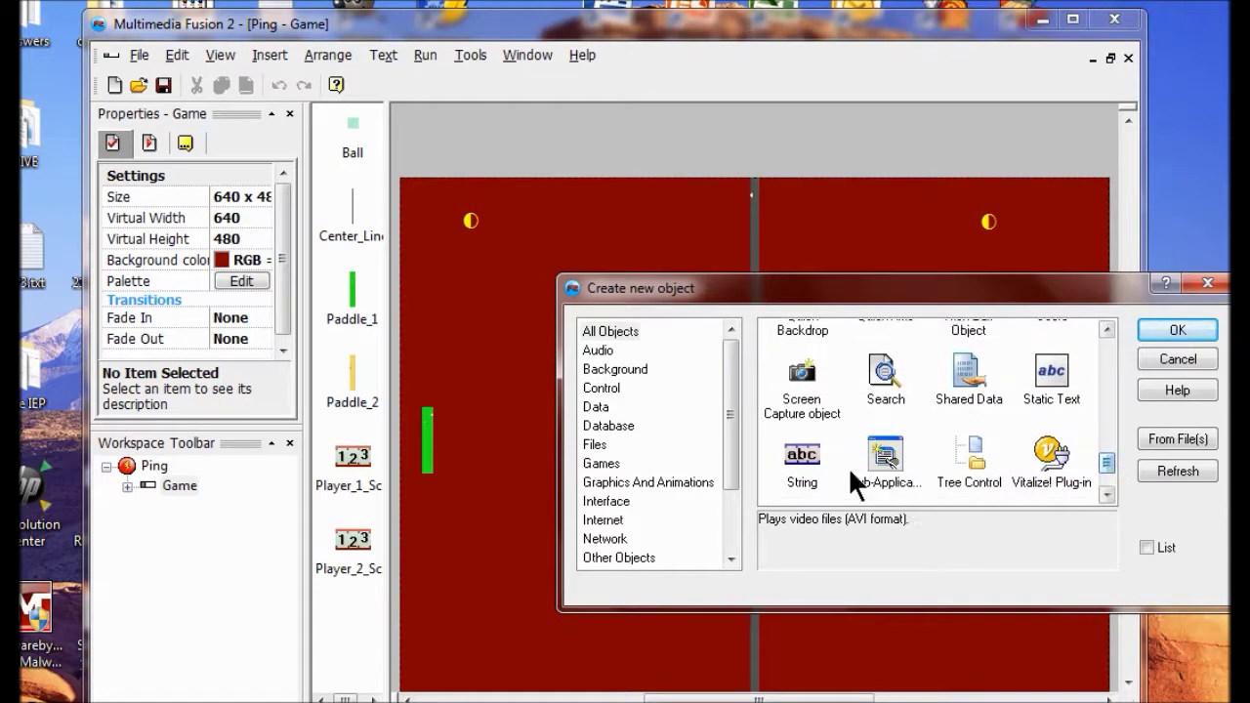
left_click(799, 467)
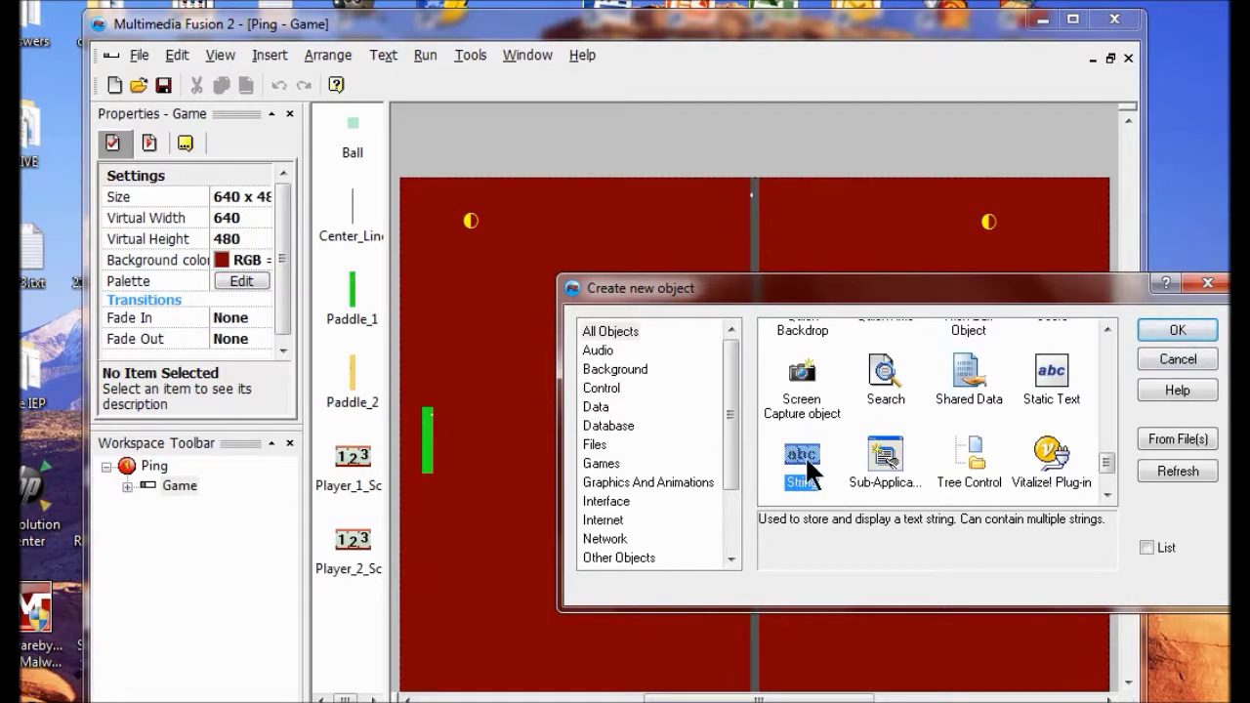
left_click(1179, 333)
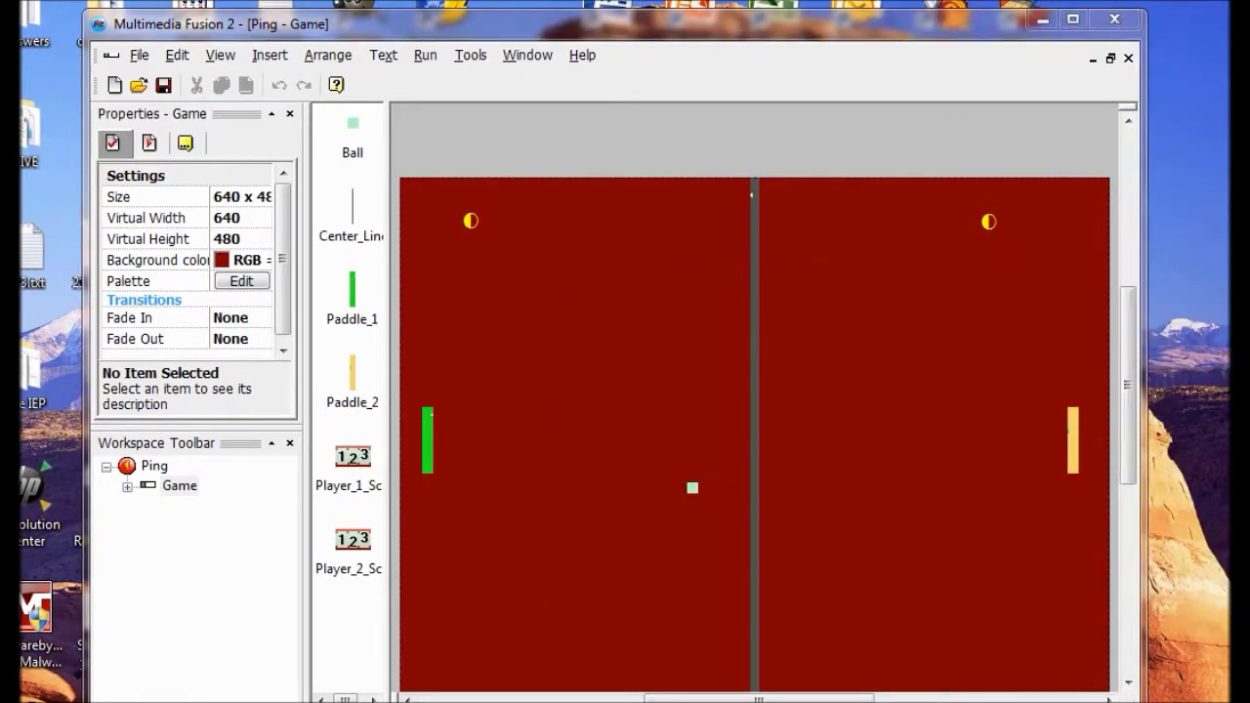
left_click(587, 368)
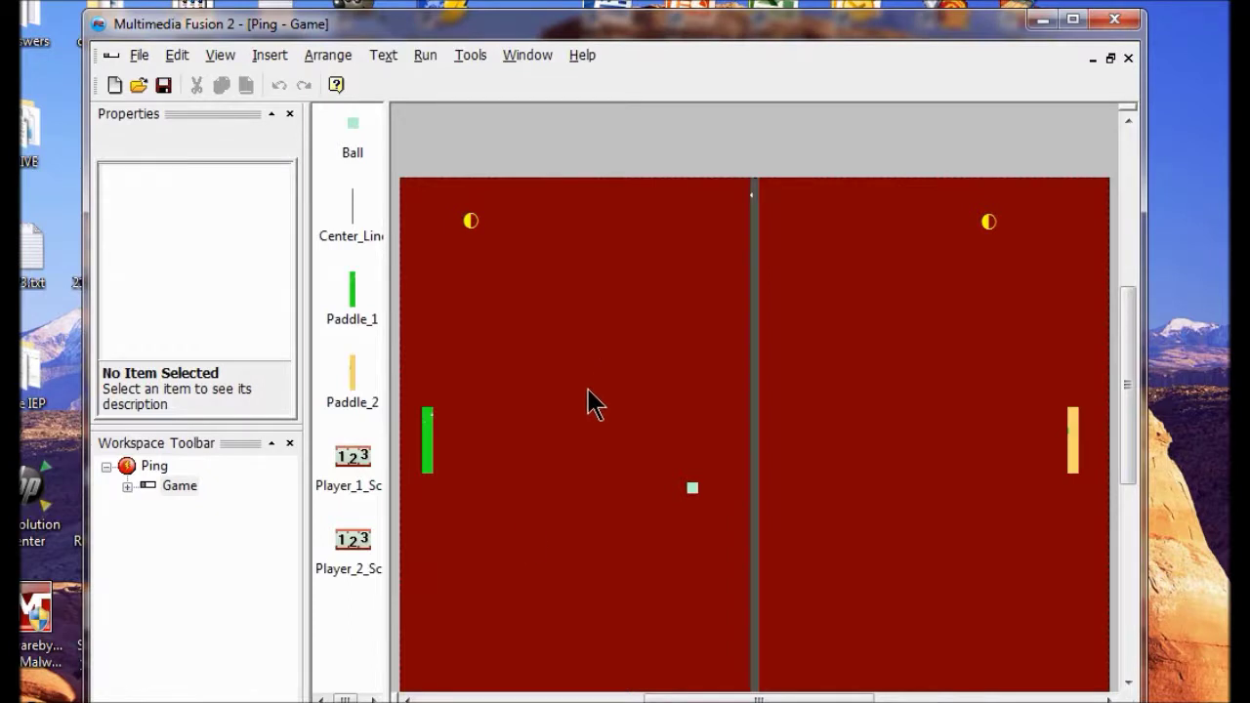
double_click(587, 695)
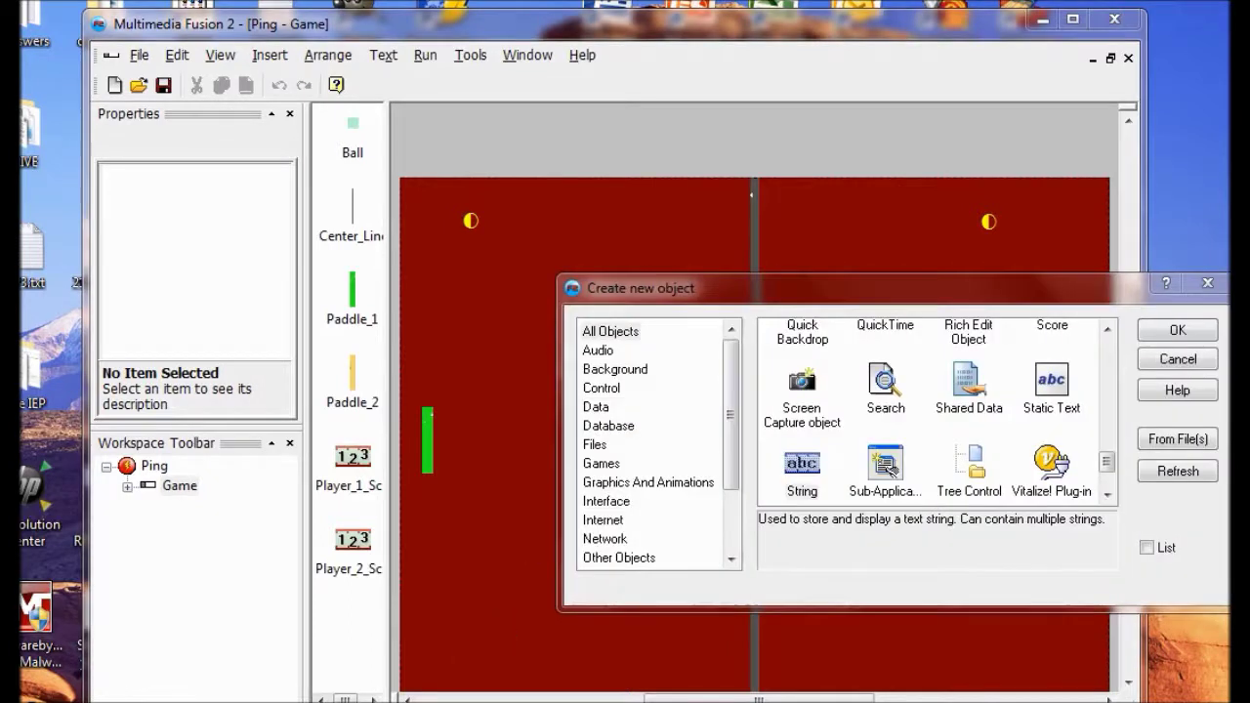
left_click(1166, 330)
left_click(665, 350)
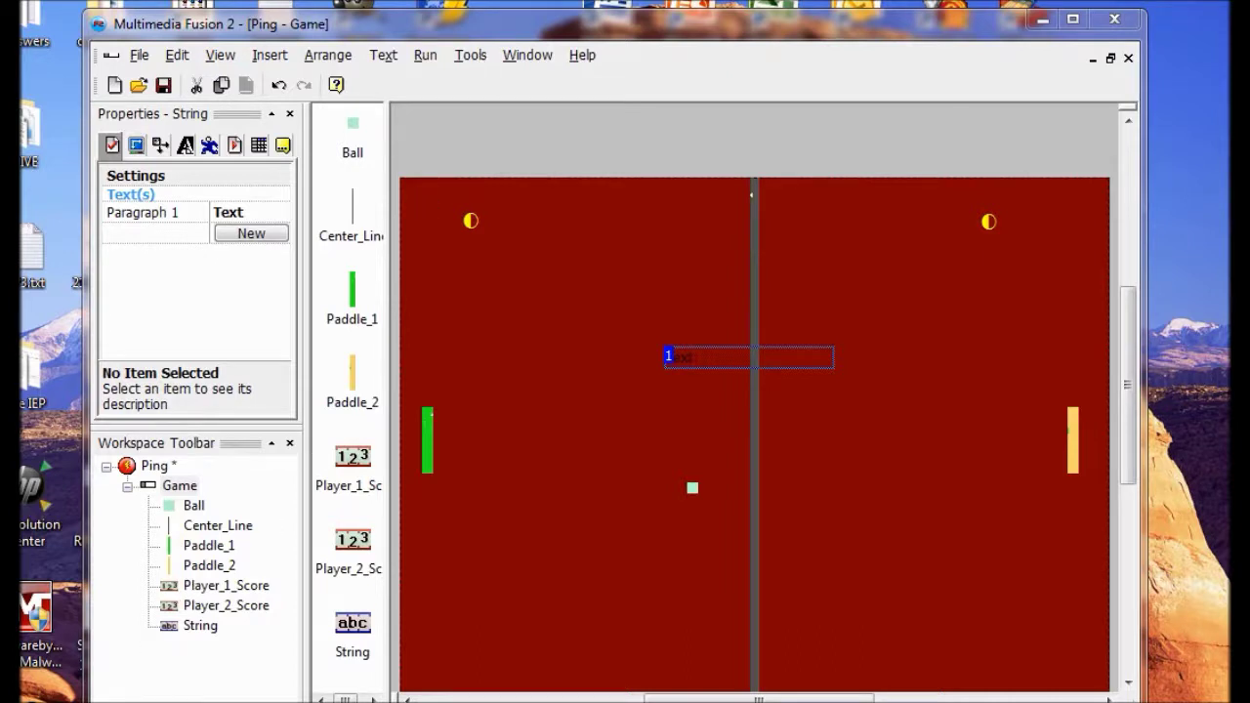
Set the String's Paragraph 1 text to 'Player 1 wins!'
left_click(708, 362)
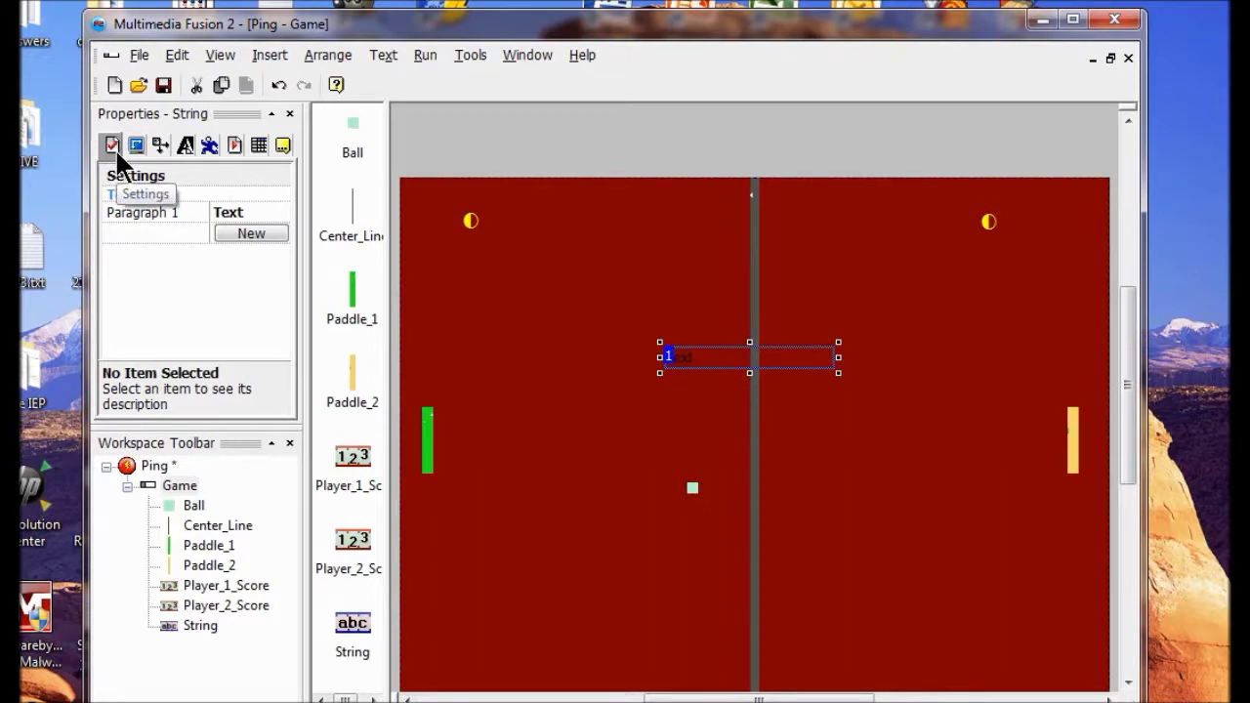
left_click(256, 212)
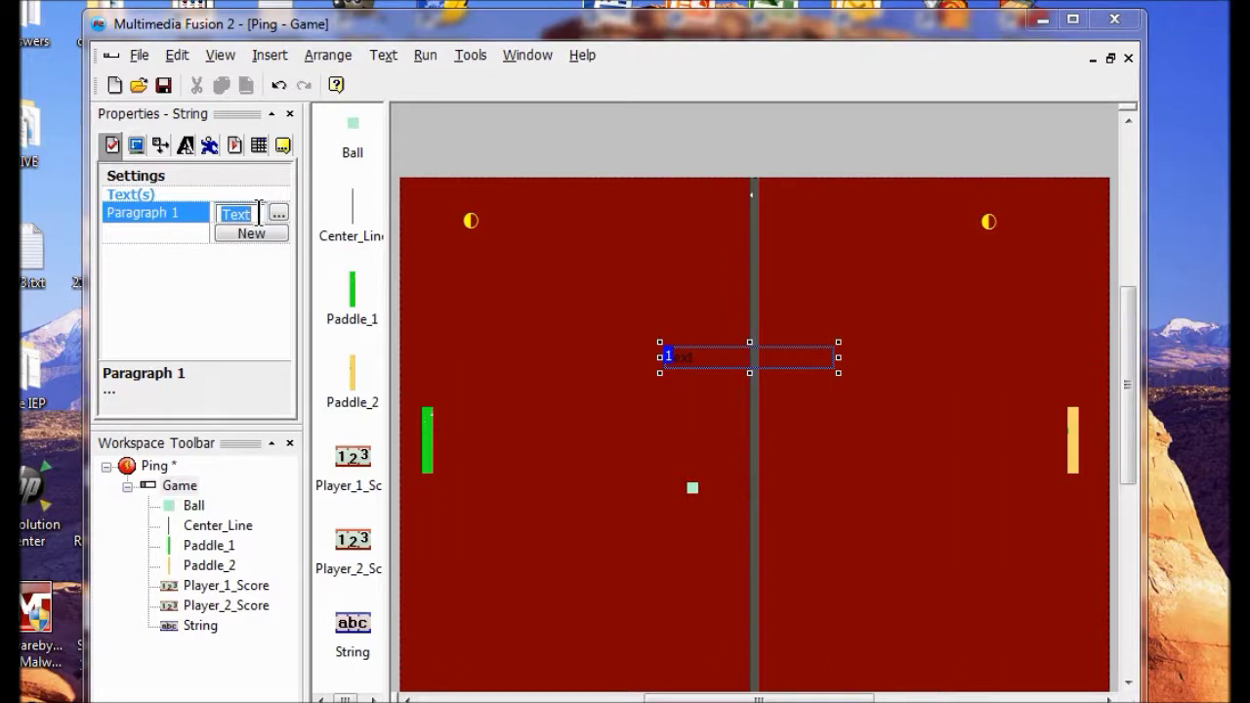
type("Player ")
type("1 win")
type("g!")
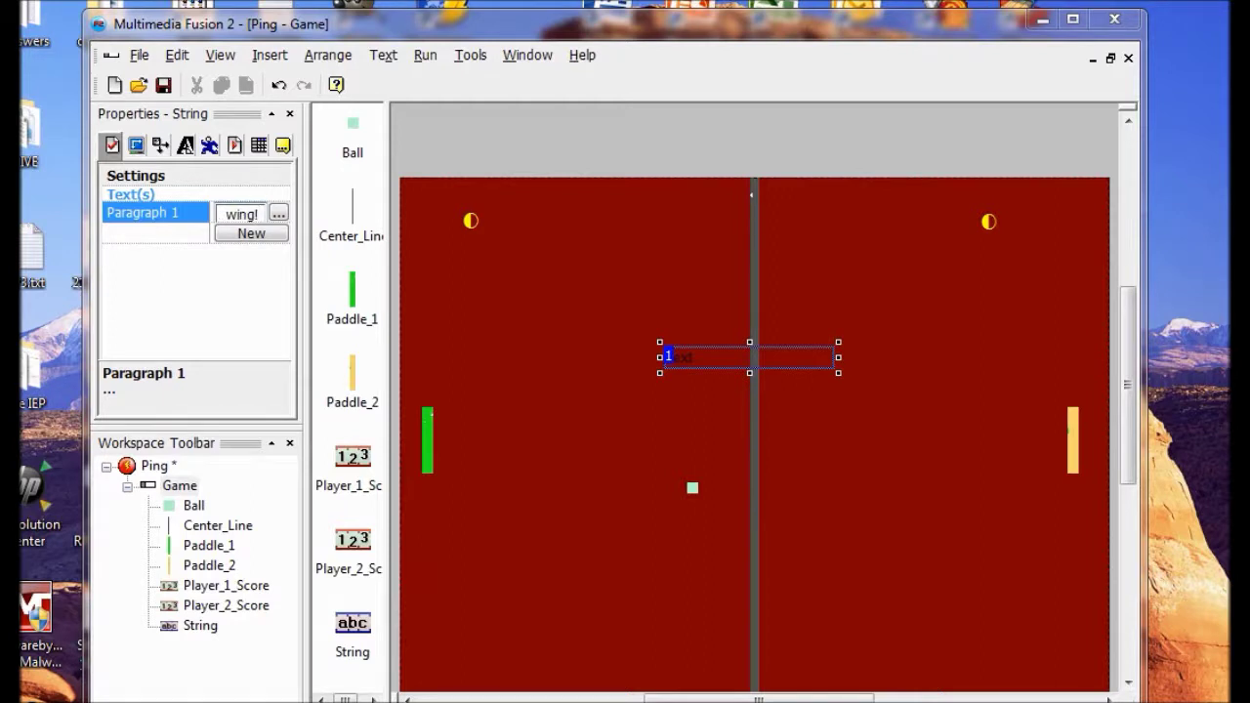
key("Return")
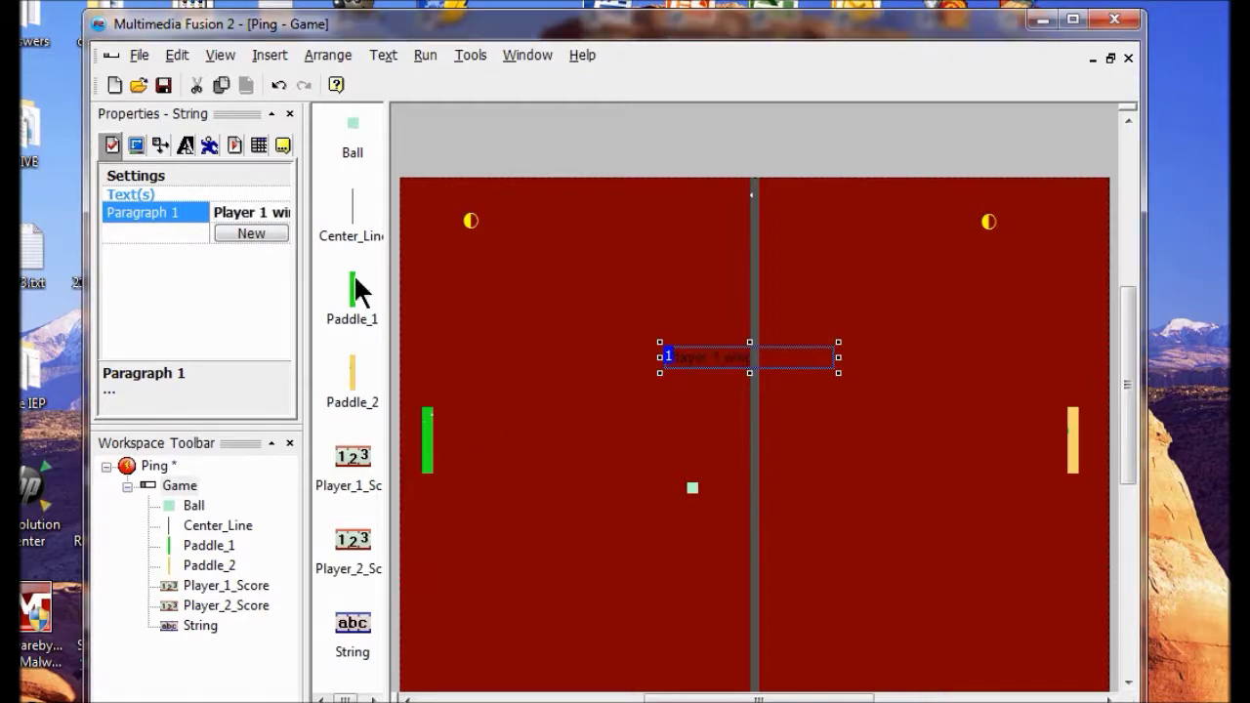
Add a second paragraph reading 'Player 2 wins'
left_click(235, 235)
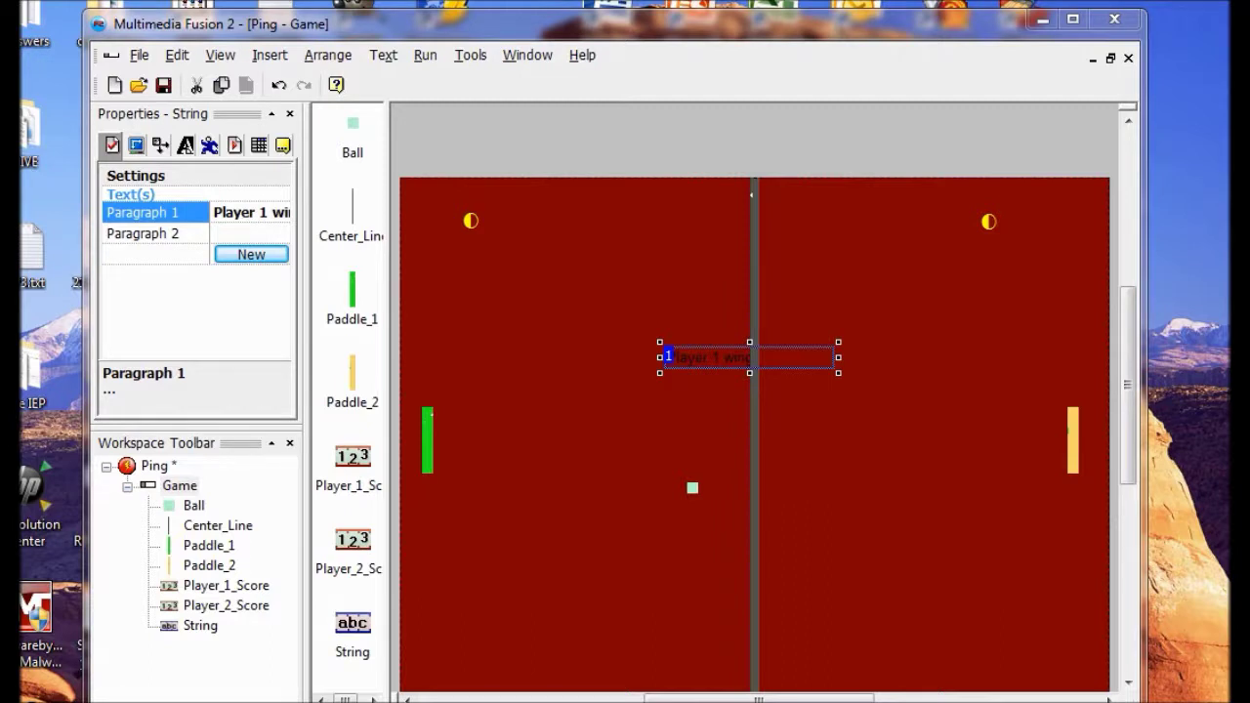
left_click(243, 235)
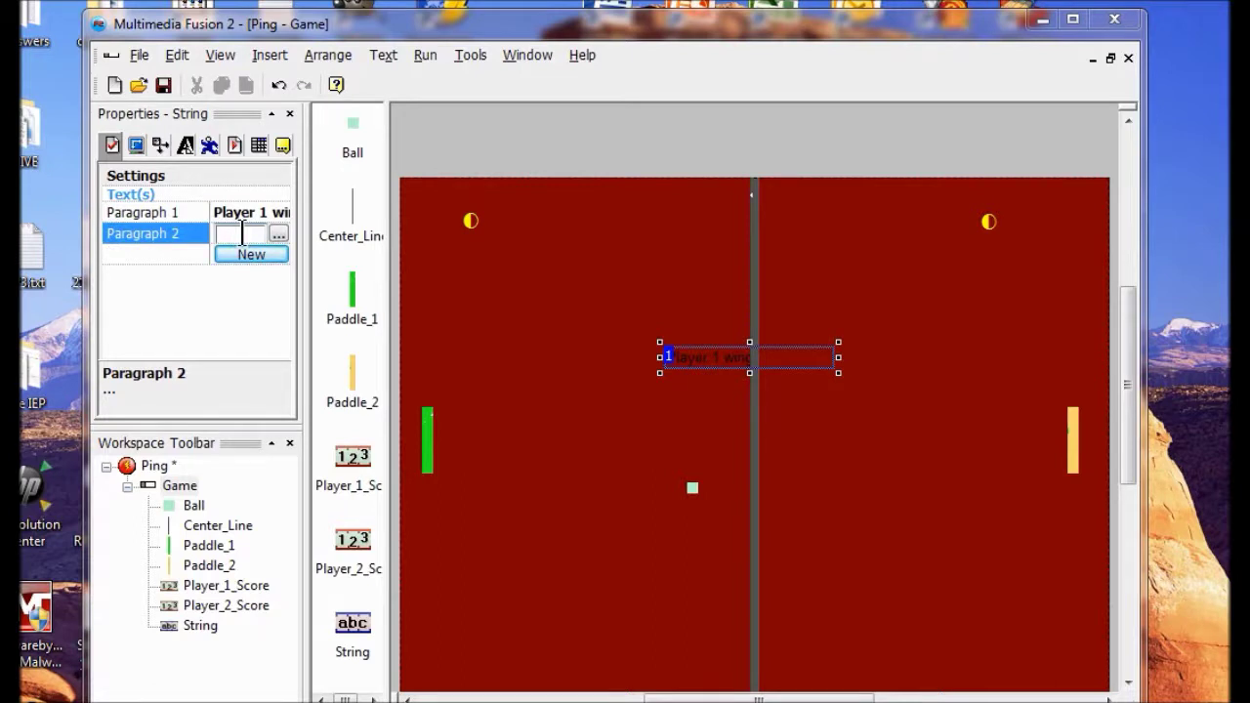
type("Player ")
type("2")
type(" wins!")
key("Return")
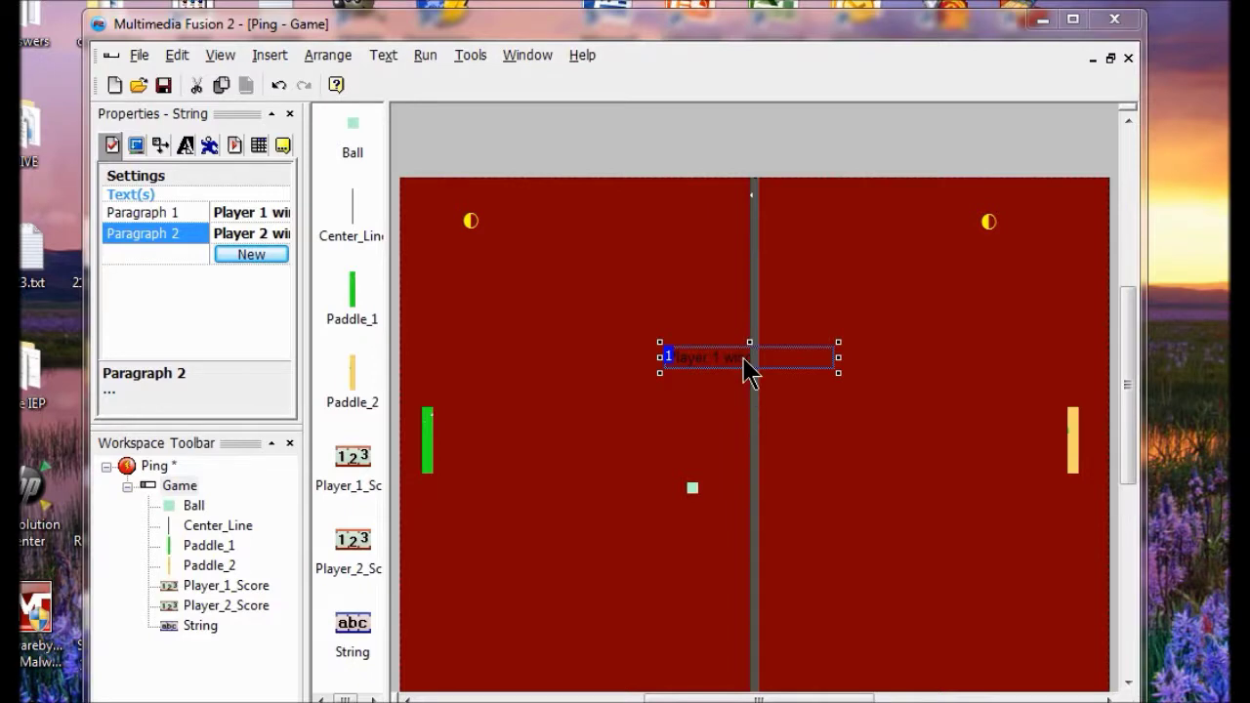
Set the String's text colour to light cyan in its Text Options
left_click(185, 145)
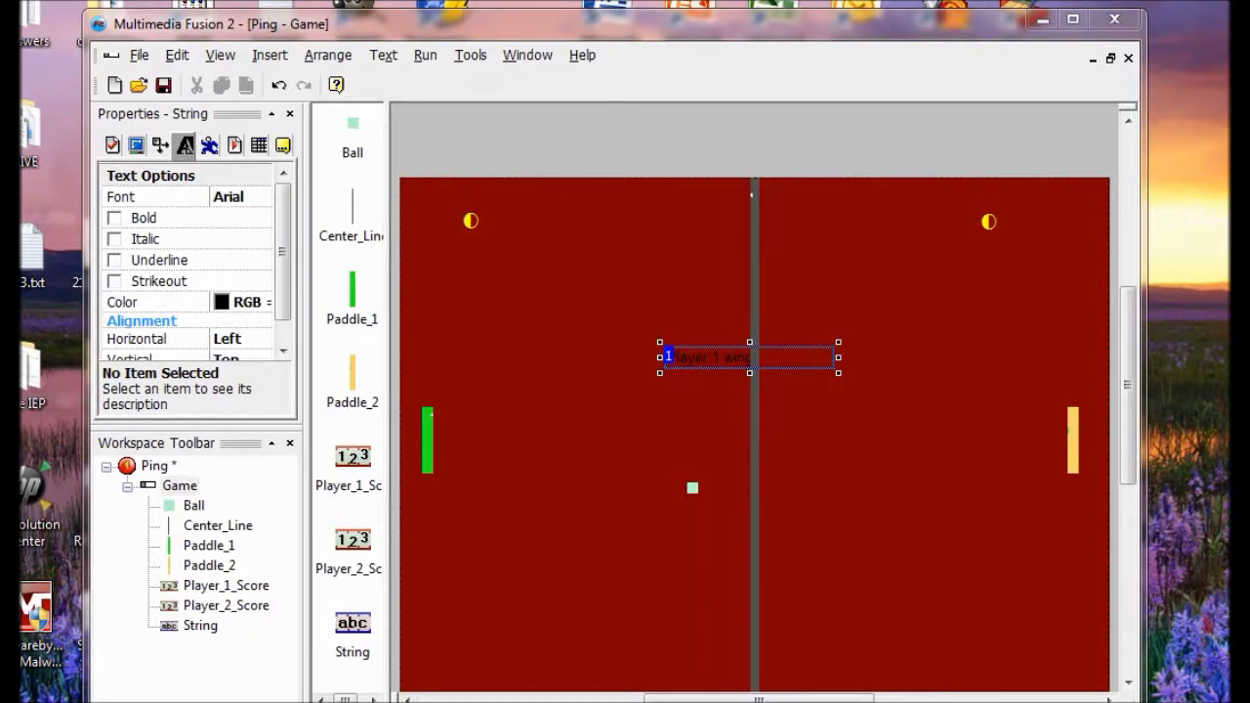
left_click(245, 305)
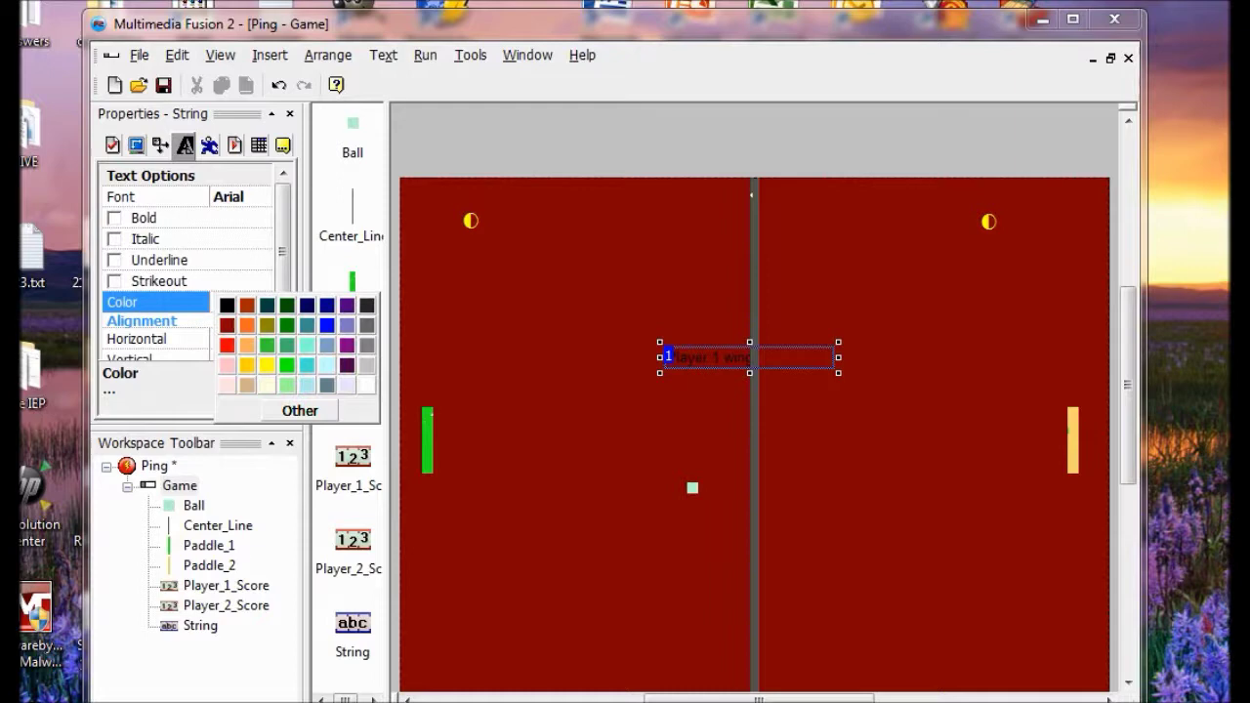
left_click(330, 367)
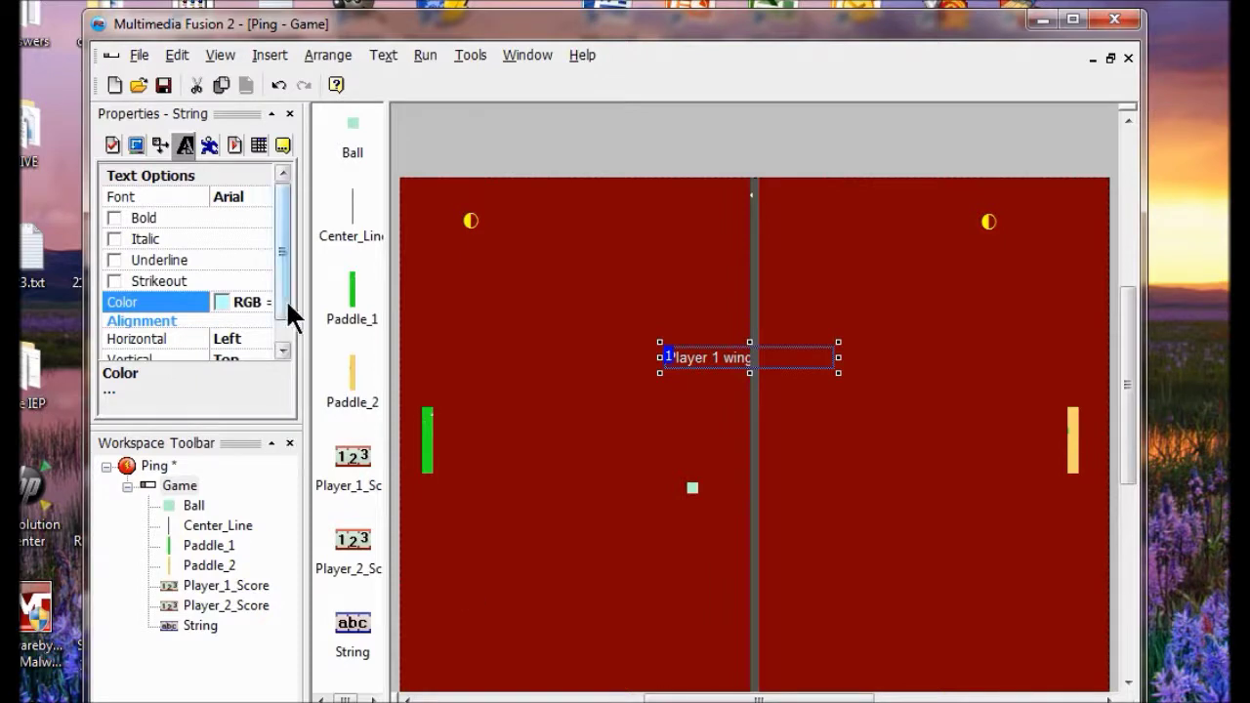
mouse_move(283, 285)
left_mouse_down()
mouse_move(285, 319)
mouse_move(282, 269)
left_mouse_up()
left_click(228, 196)
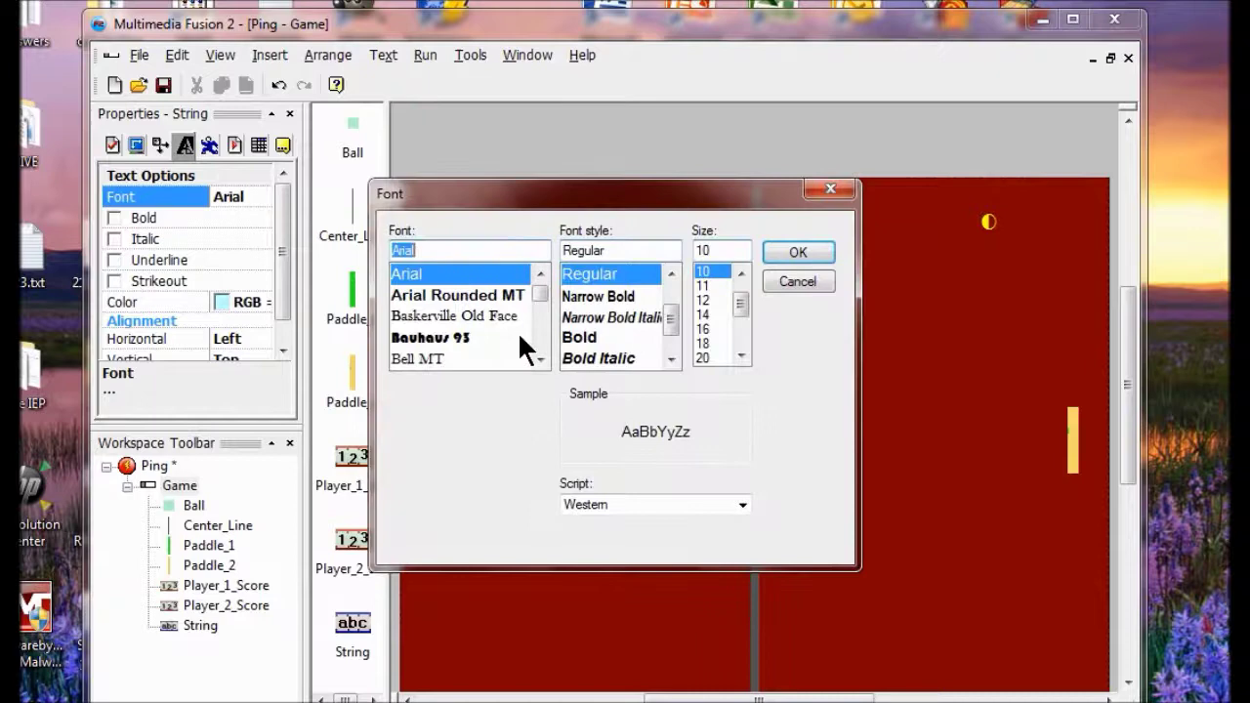
Apply Broadway at size 16 to the String and drag it above the play area
scroll(537, 302, "down", 5)
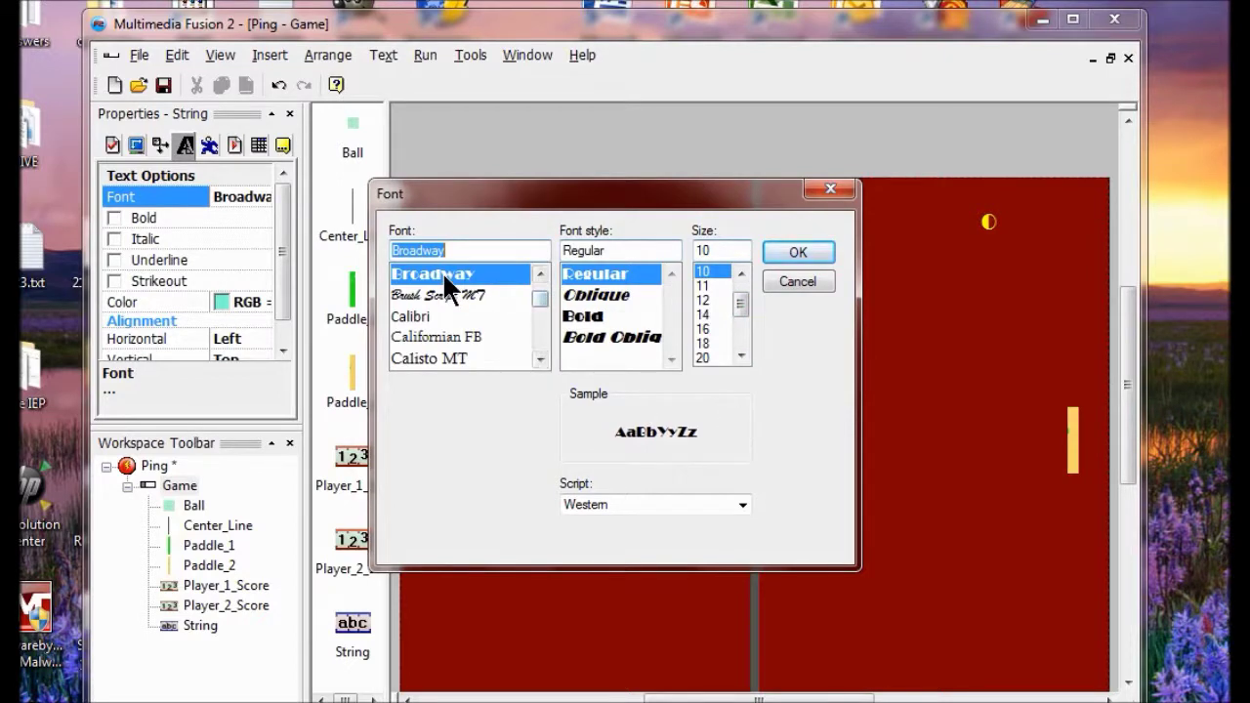
left_click(703, 329)
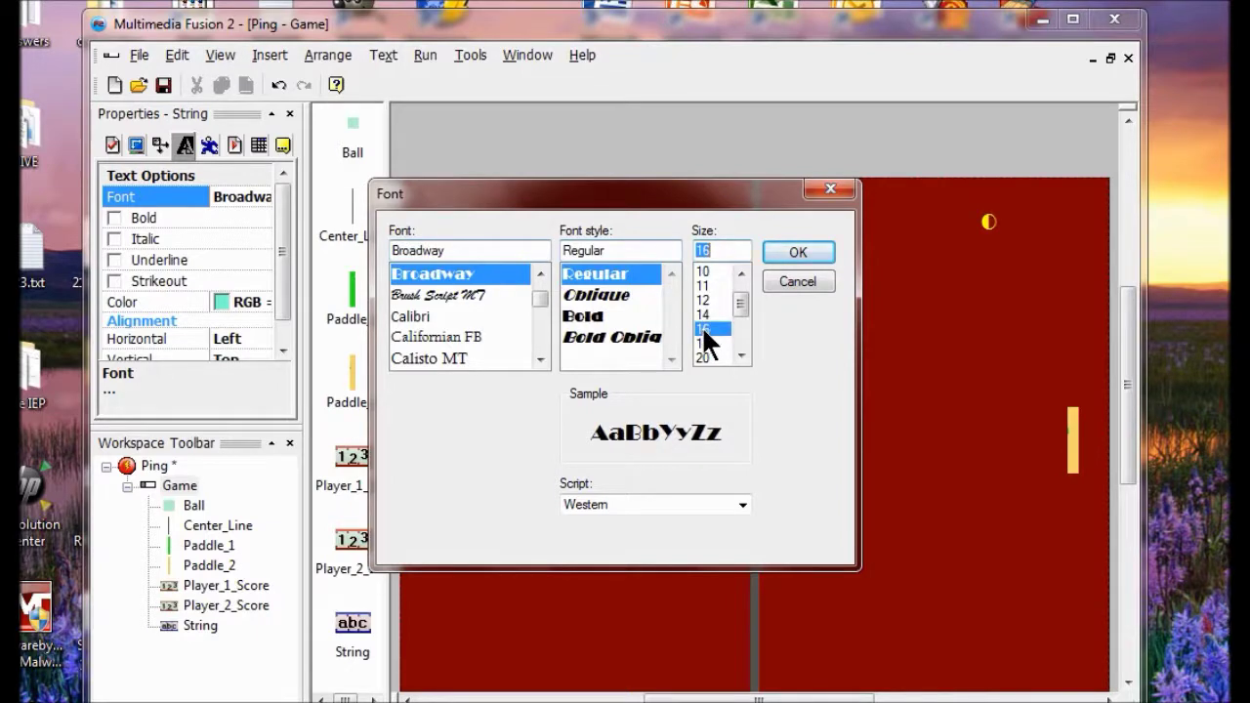
left_click(796, 252)
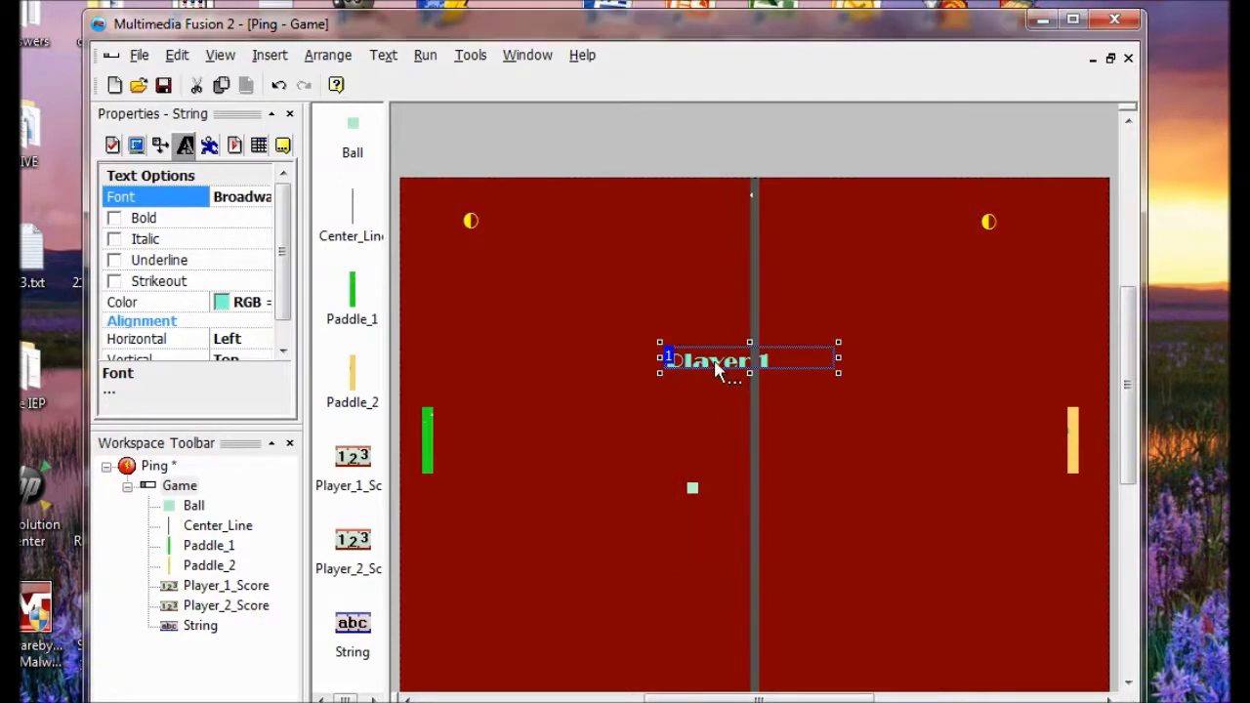
left_click_drag(722, 364, 655, 146)
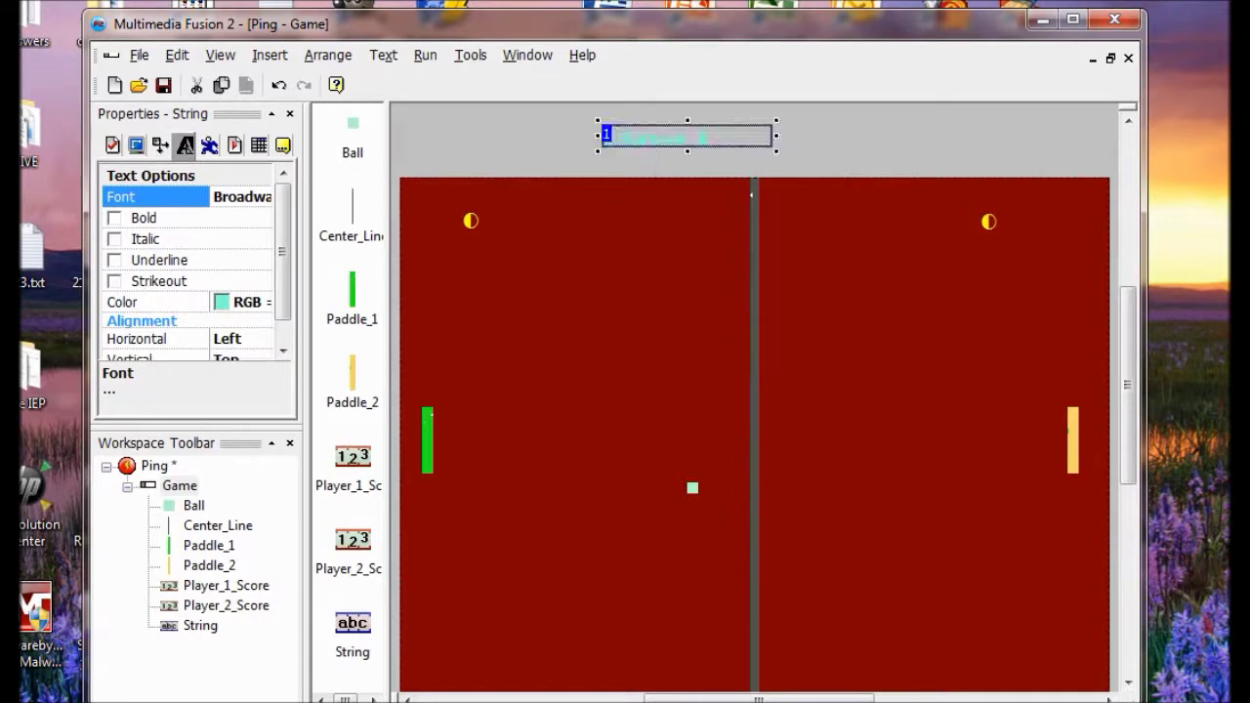
Scroll the frame to check the String's placement above the playfield
scroll(755, 391, "down", 3)
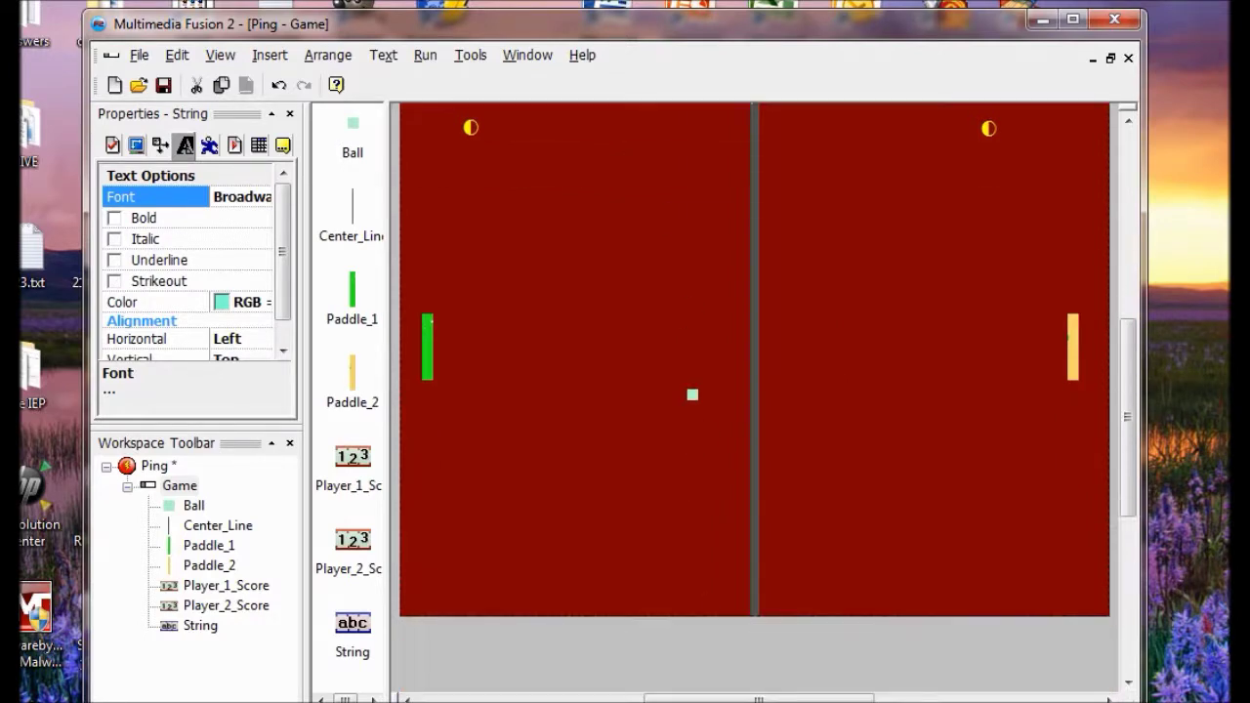
scroll(755, 391, "up", 1)
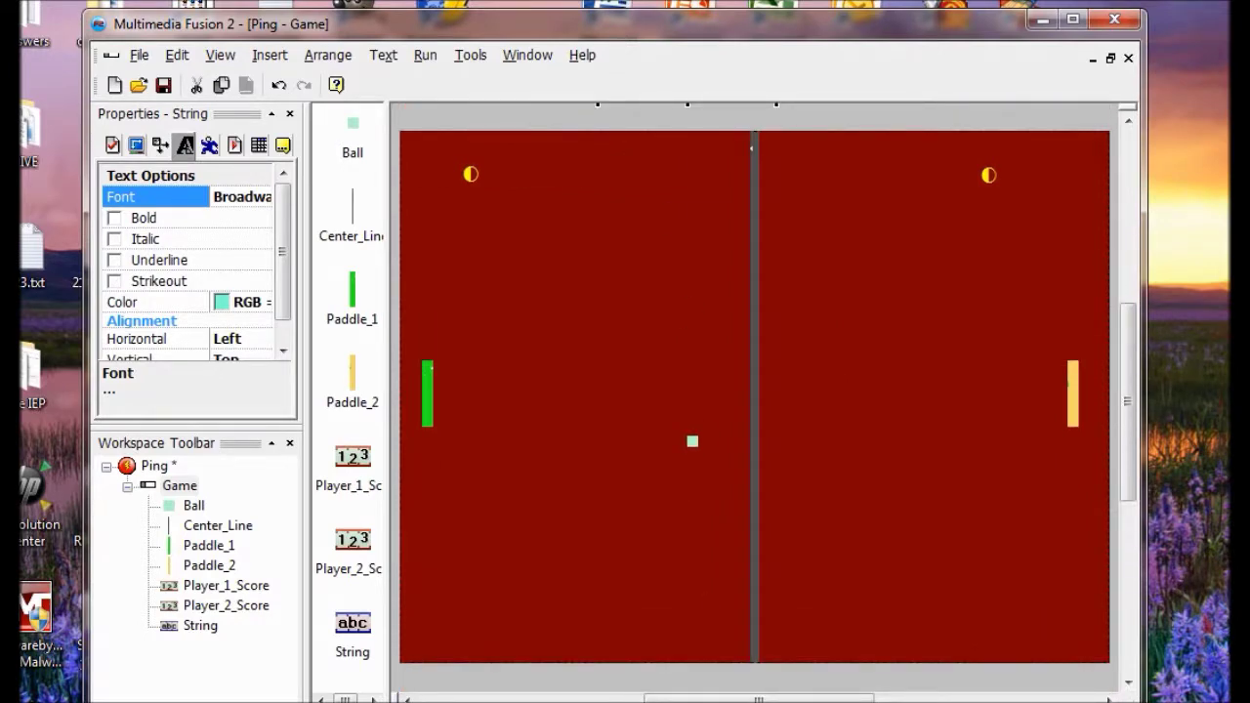
scroll(755, 390, "up", 1)
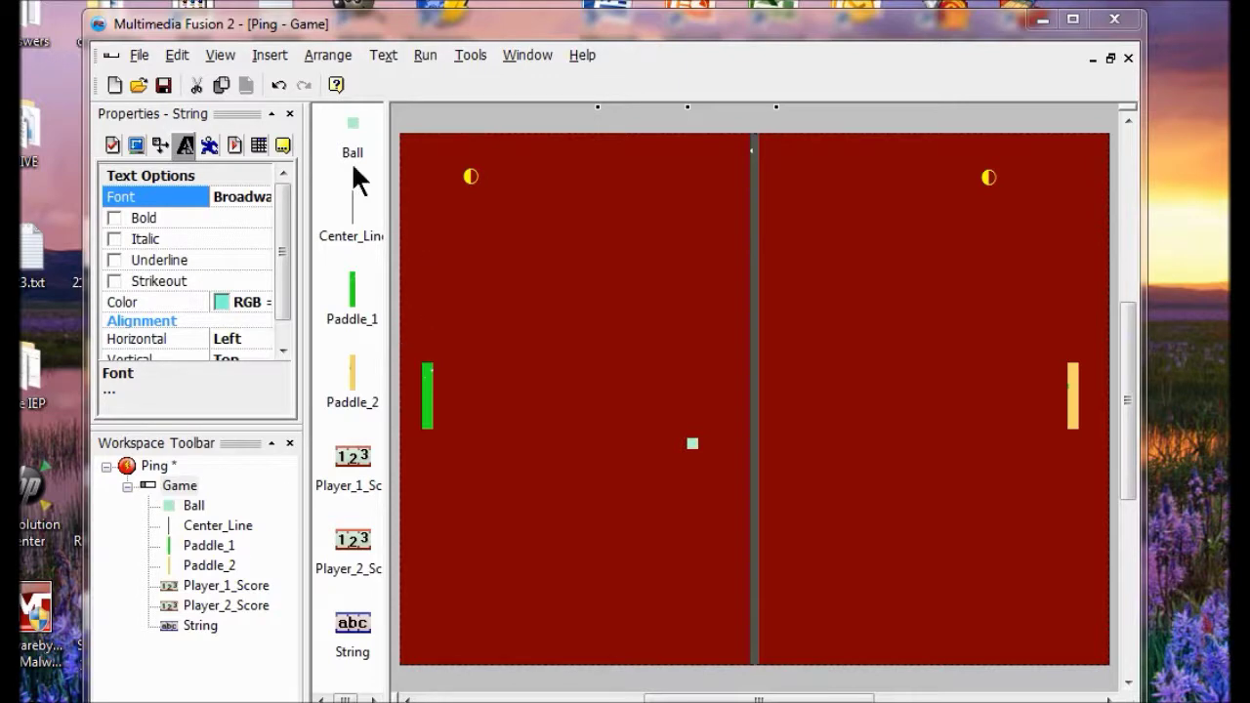
left_click(224, 55)
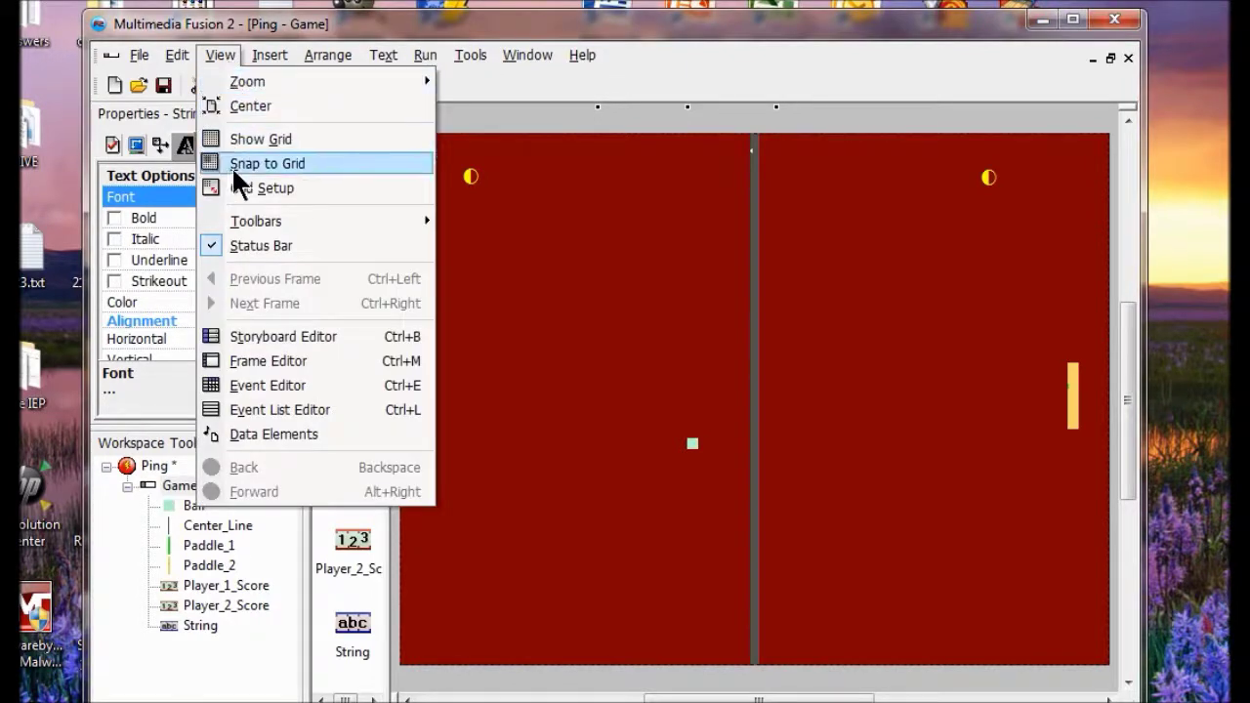
In the Event Editor, add a Display Text action for the String on event 9
left_click(271, 385)
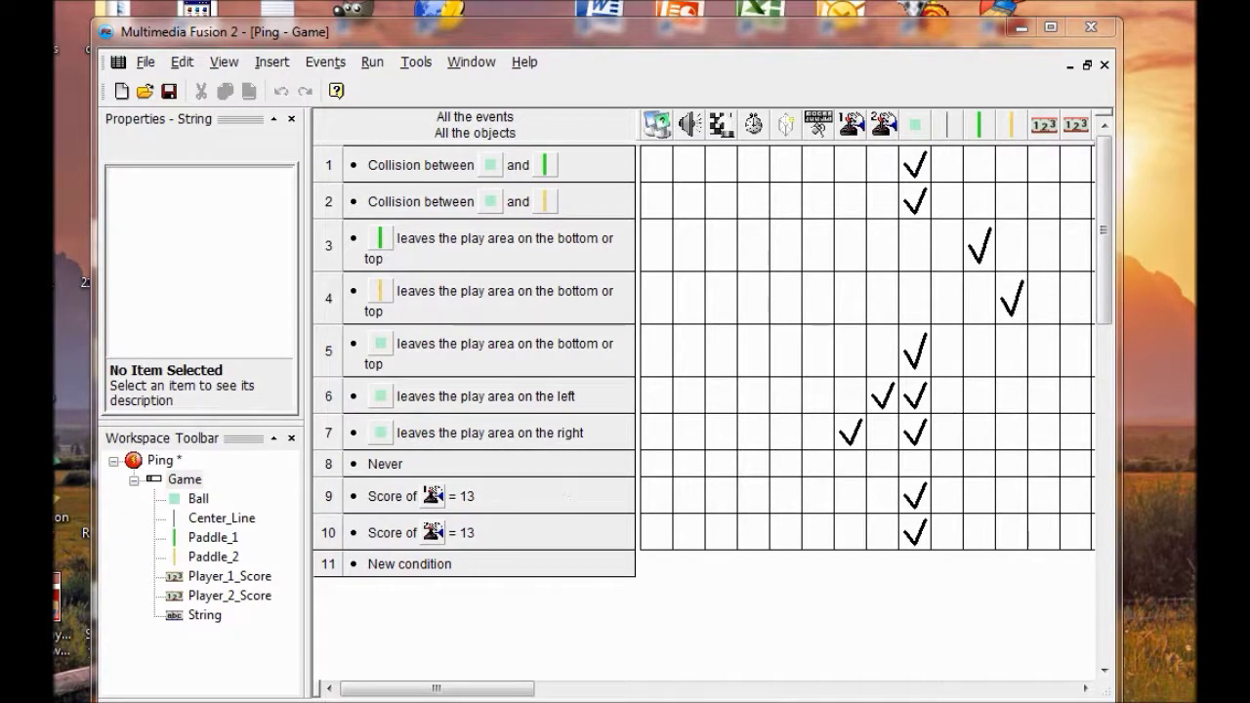
left_click_drag(516, 687, 608, 689)
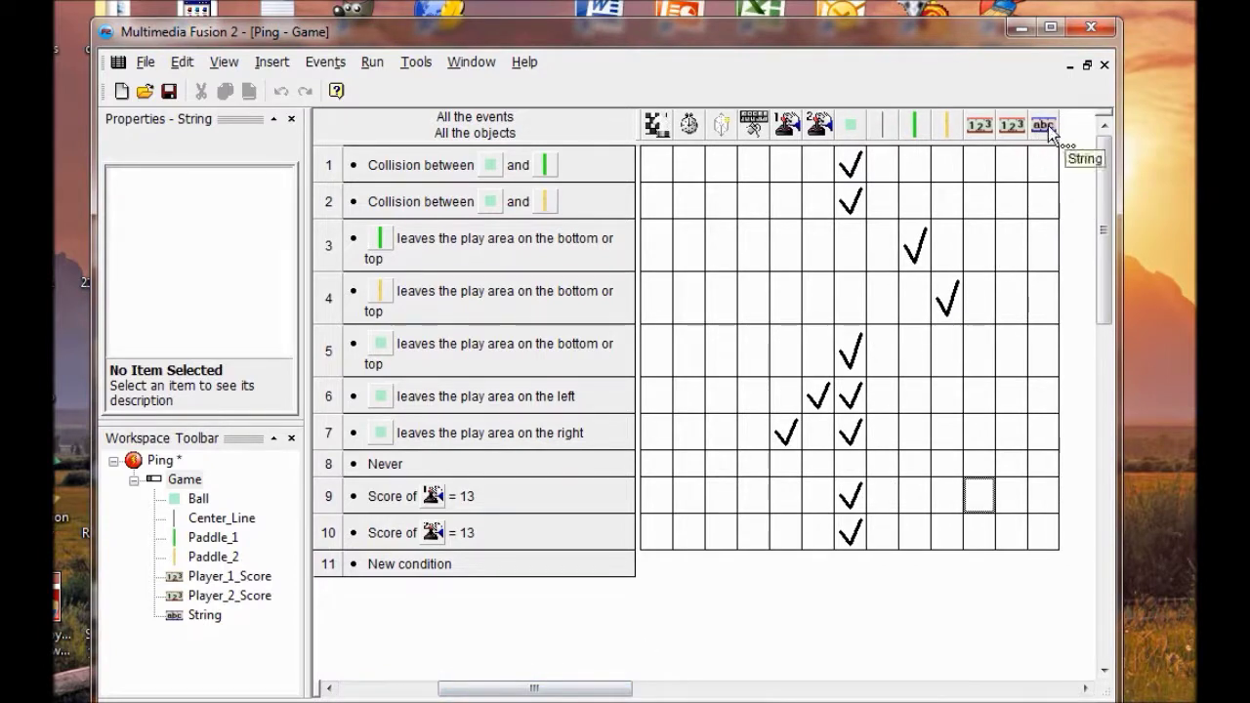
left_click(1048, 494)
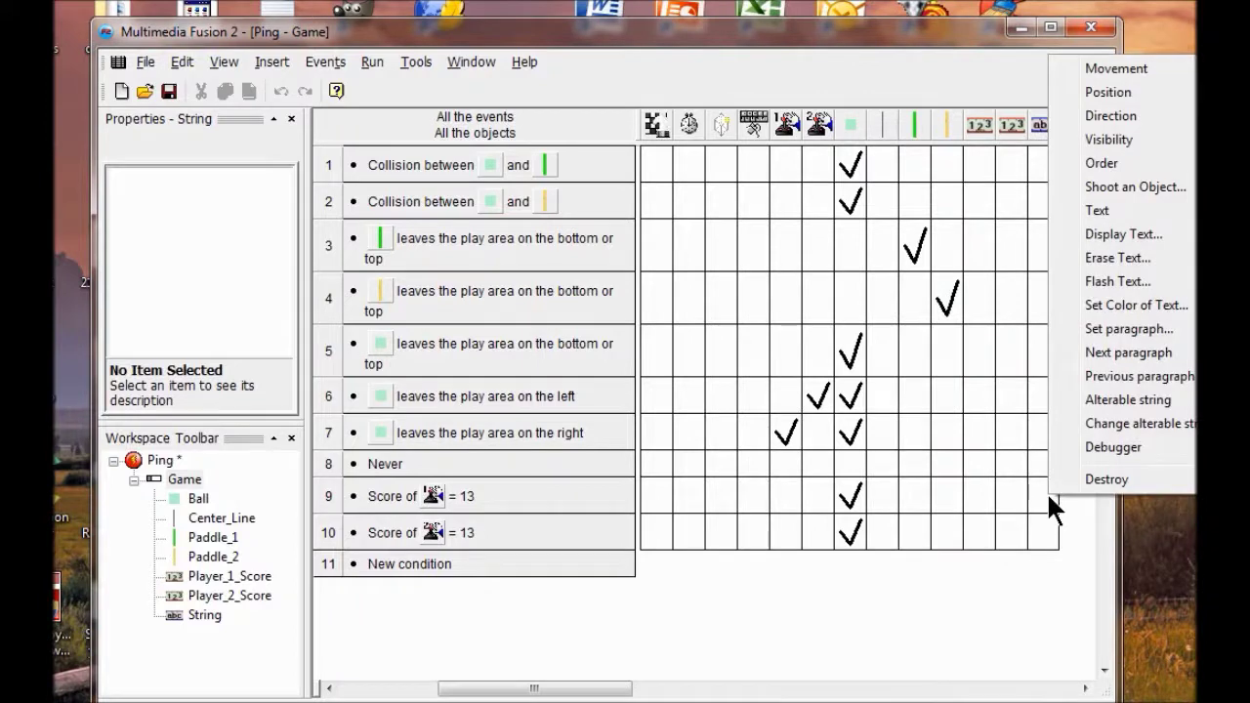
left_click(1102, 233)
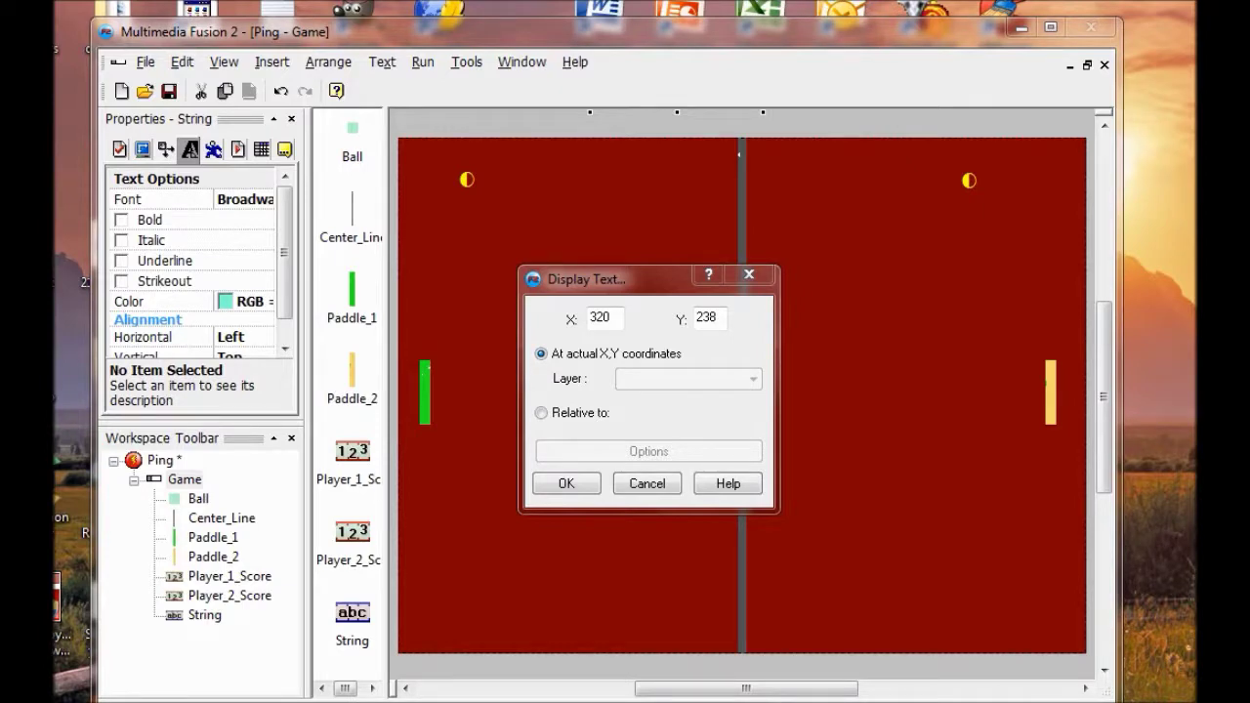
Place event 9's text at X 169, Y 109 and use paragraph 1, 'Player 1 wins!'
mouse_move(648, 280)
left_mouse_down()
mouse_move(812, 404)
mouse_move(923, 338)
left_mouse_up()
mouse_move(742, 395)
left_mouse_down()
mouse_move(587, 267)
mouse_move(618, 258)
mouse_move(581, 258)
left_mouse_up()
left_click_drag(883, 336, 651, 310)
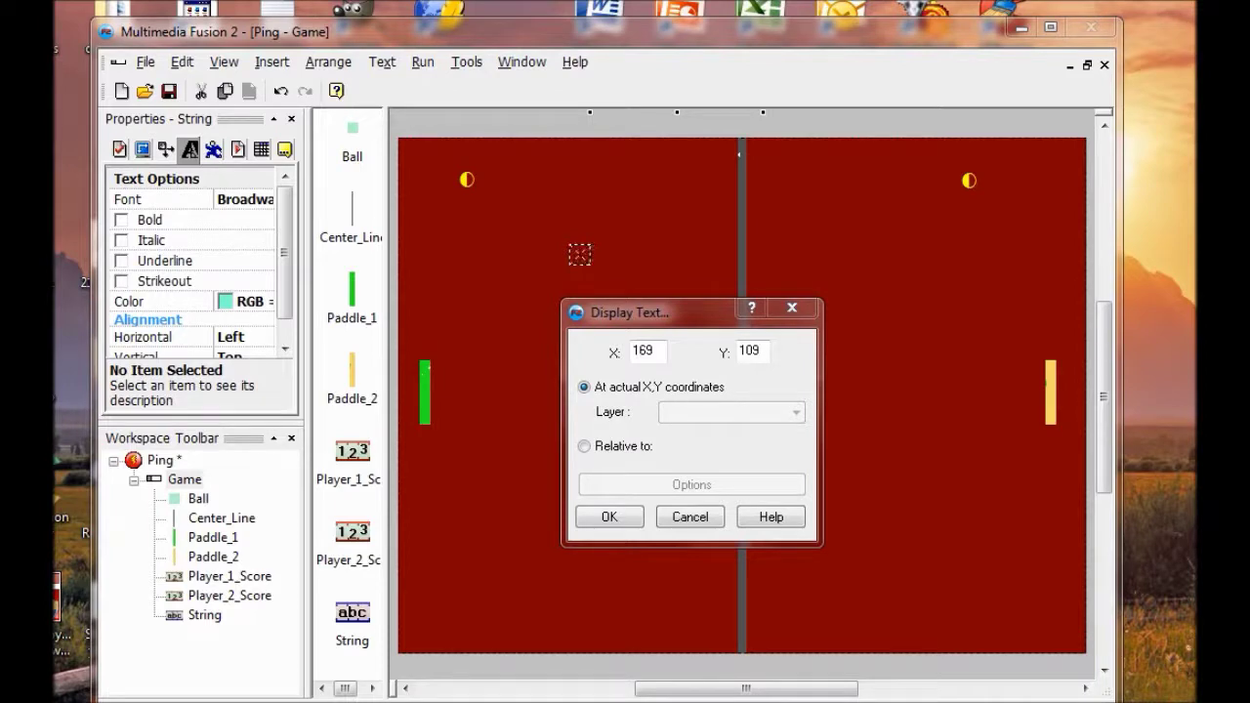
left_click(610, 515)
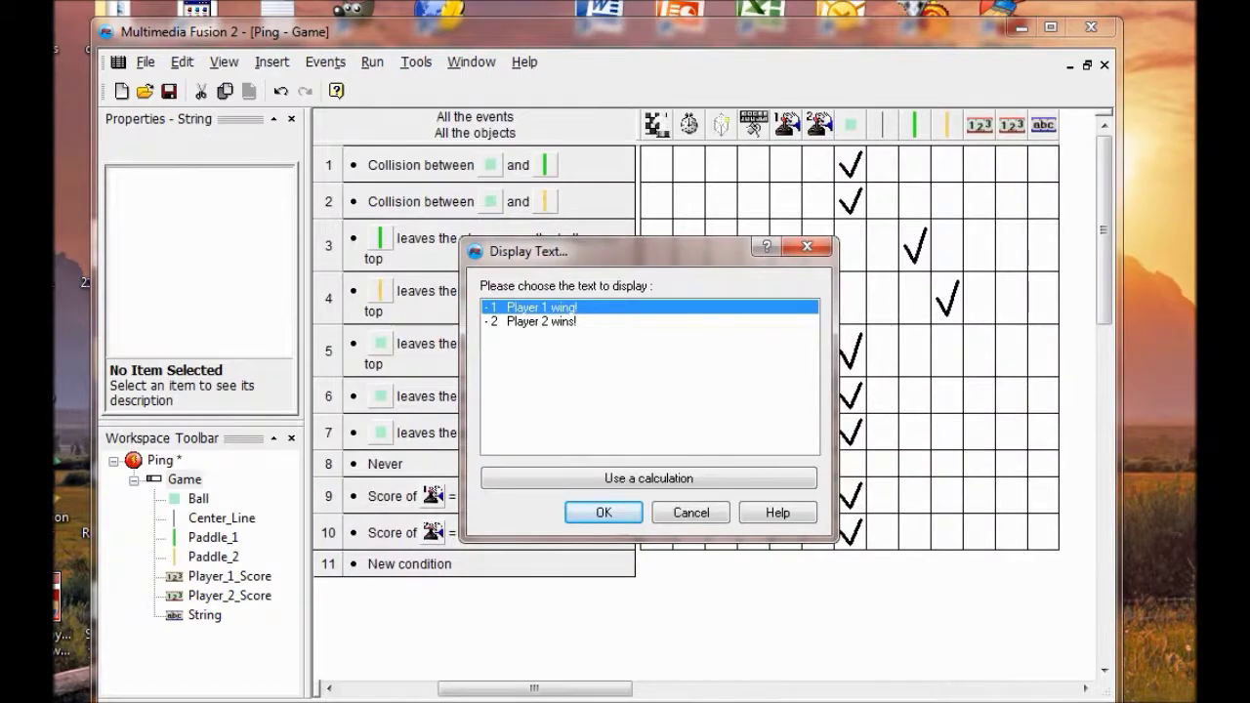
key("Return")
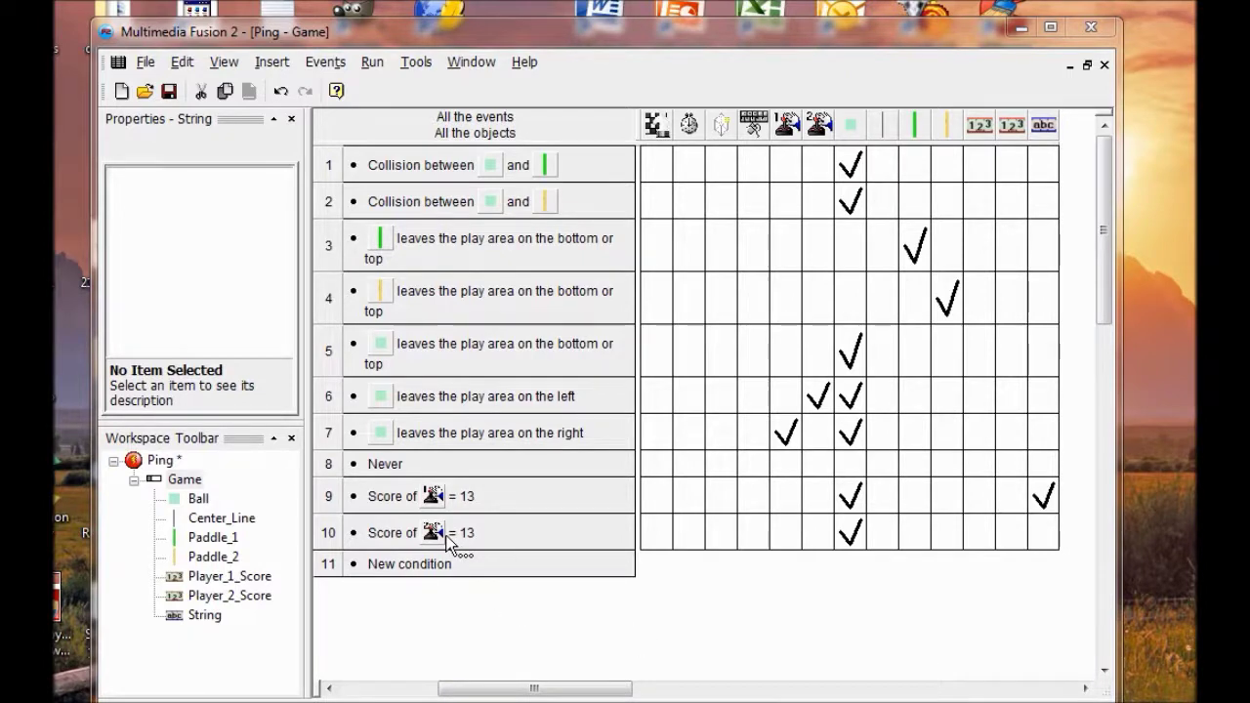
Add a Display Text action to event 10's String showing 'Player 2 wins!' at X 436, Y 254
right_click(1037, 538)
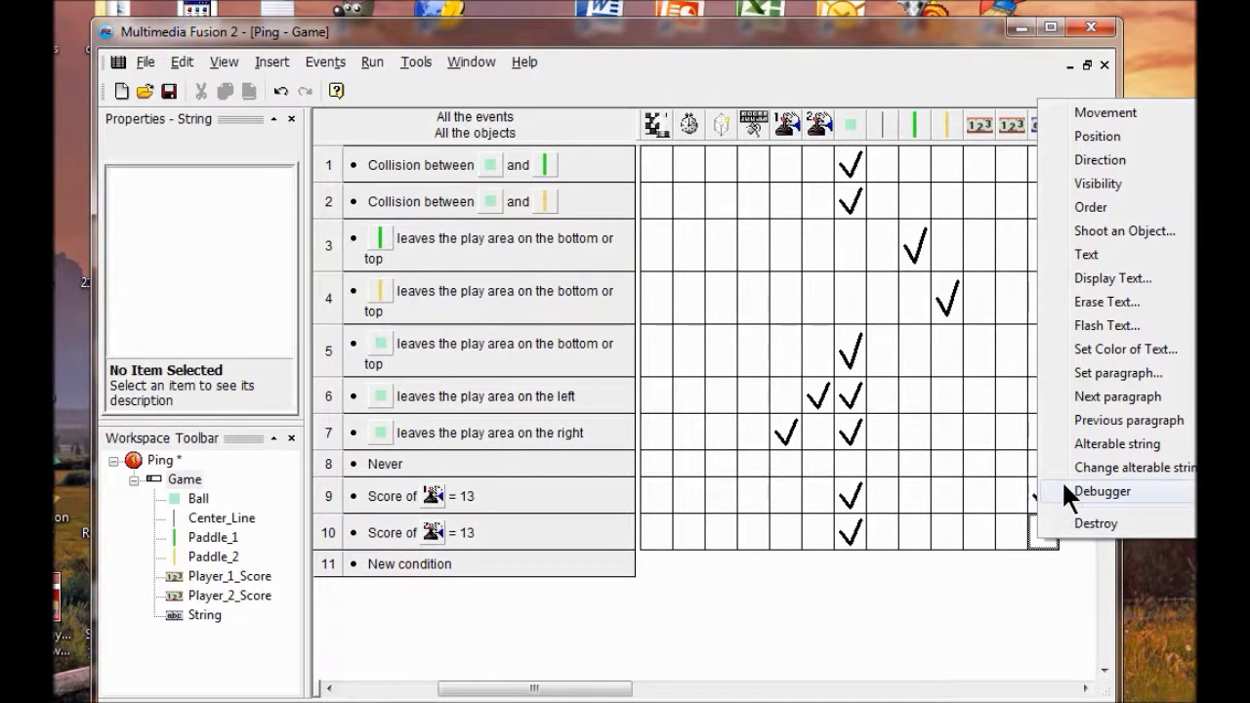
mouse_move(1136, 201)
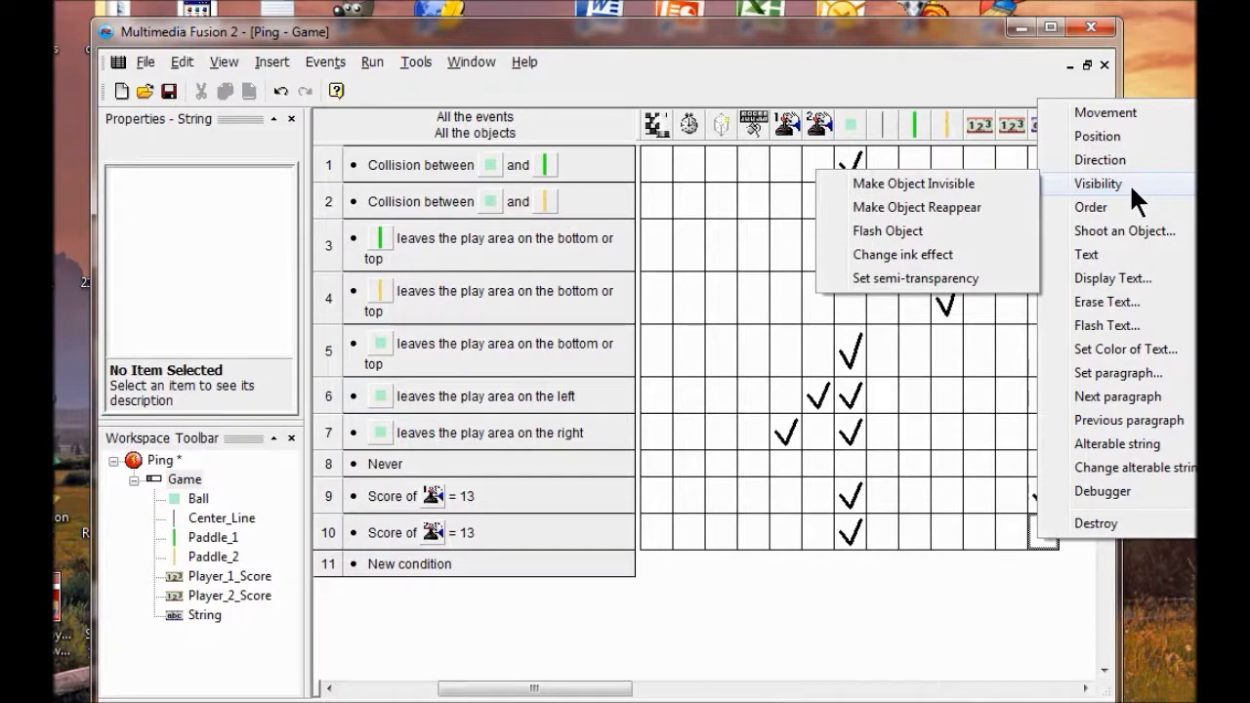
left_click(1129, 276)
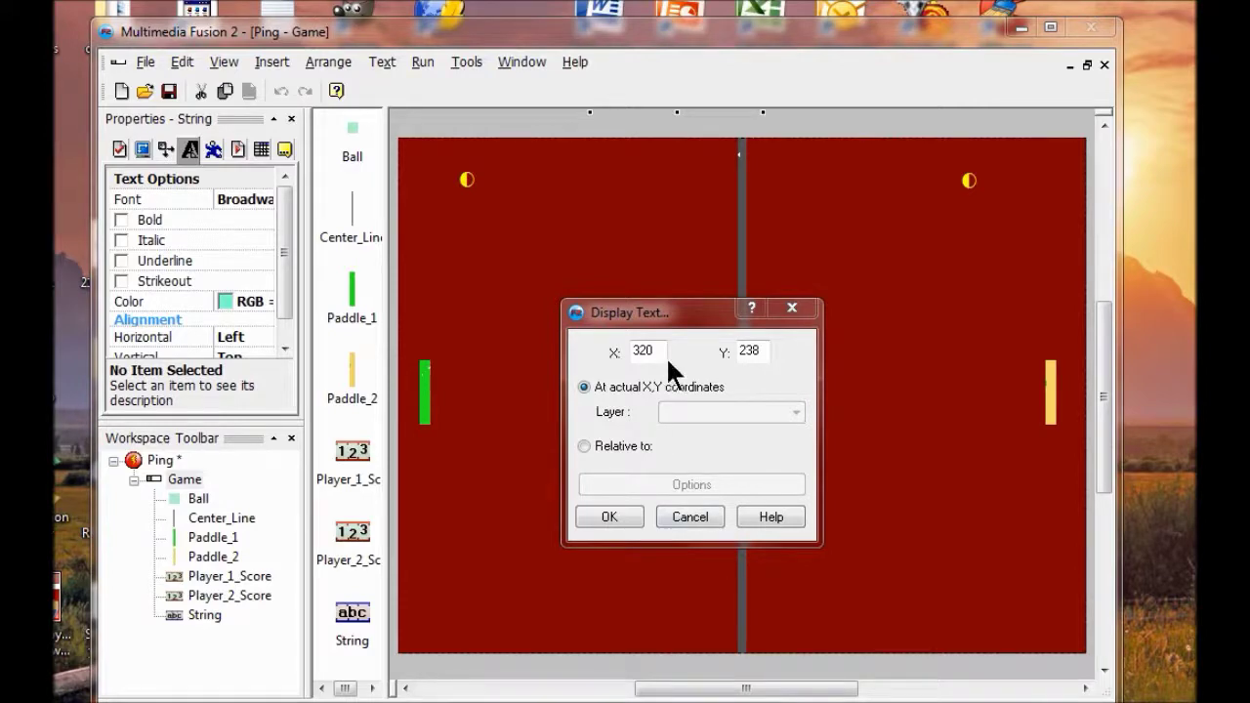
mouse_move(681, 328)
left_mouse_down()
mouse_move(909, 351)
mouse_move(904, 395)
mouse_move(539, 331)
left_mouse_up()
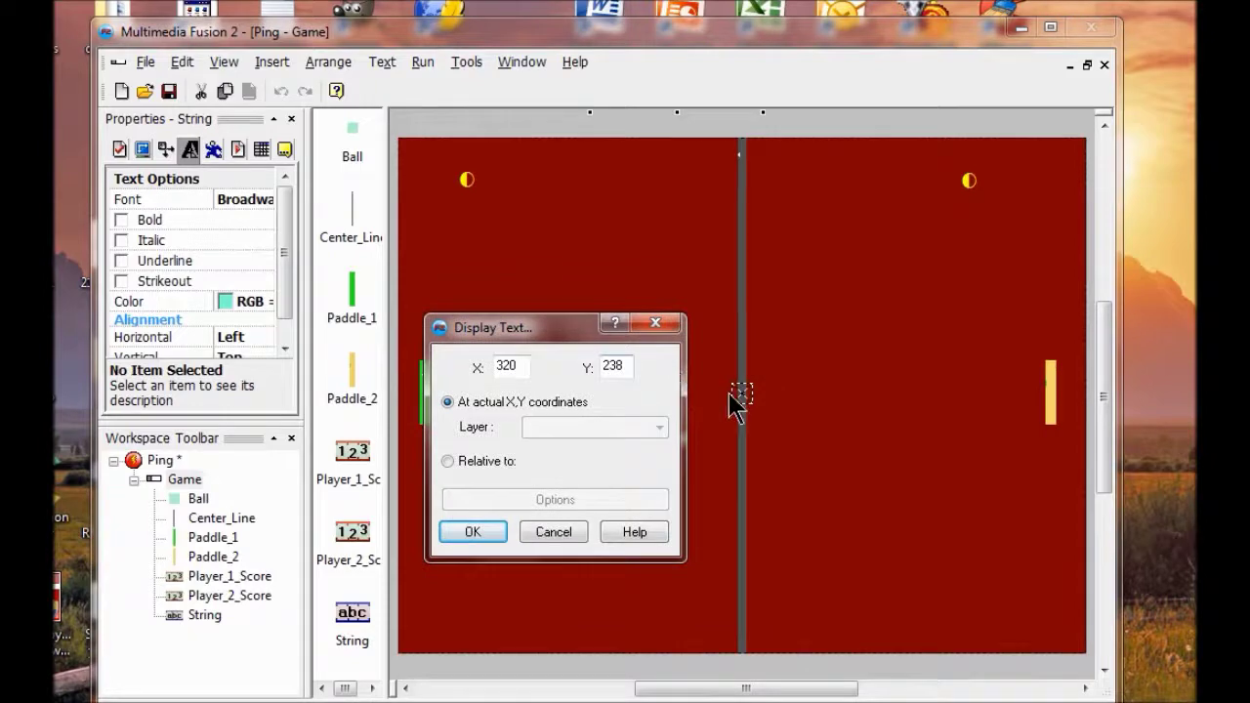
left_click_drag(736, 403, 760, 396)
left_click(865, 414)
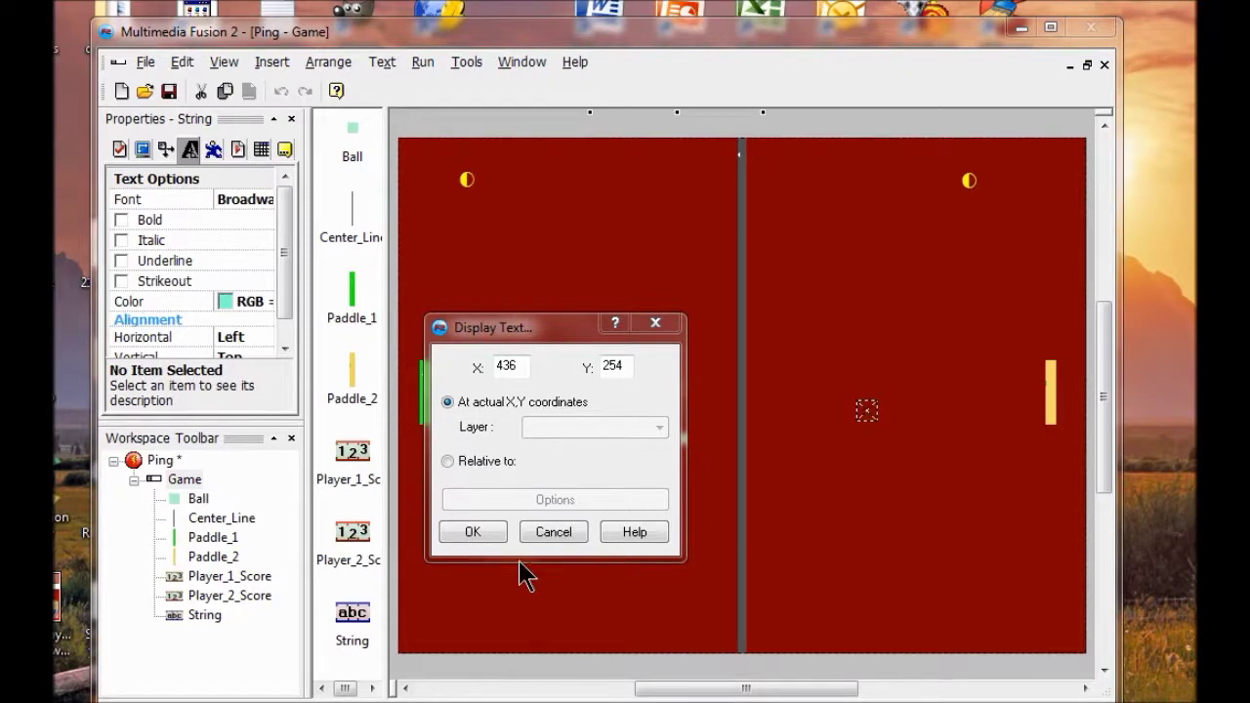
left_click(474, 533)
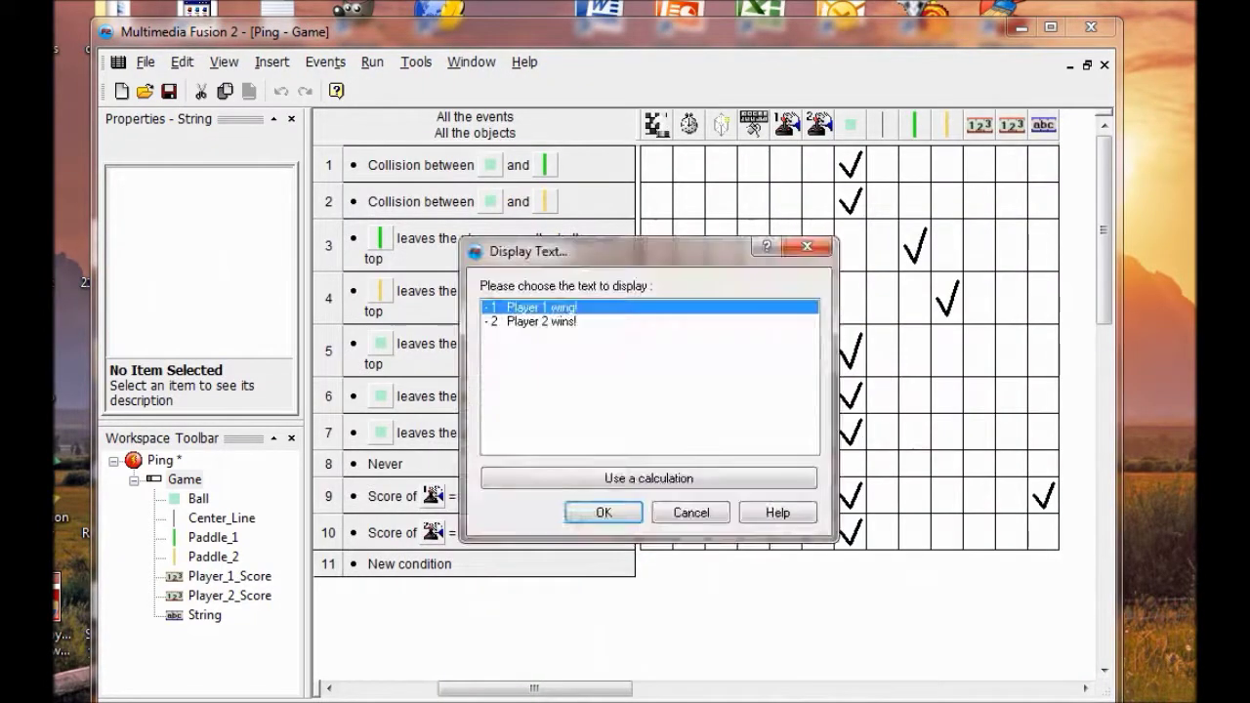
left_click(562, 322)
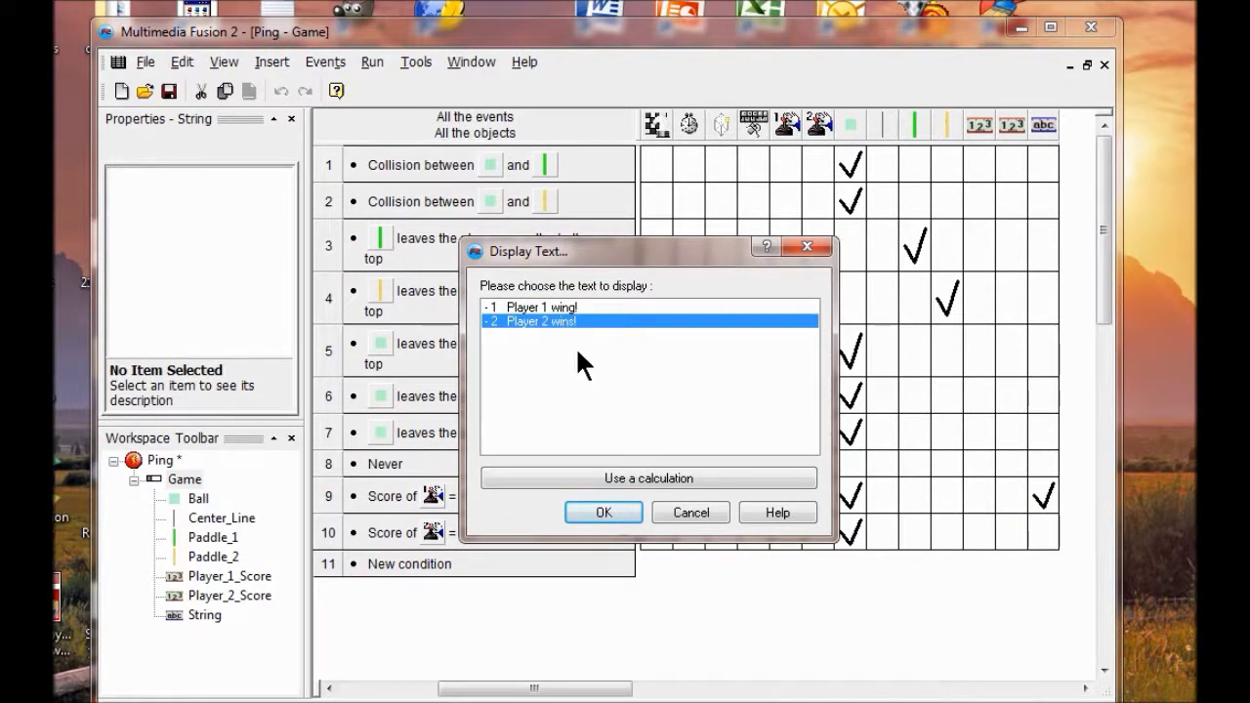
left_click(612, 512)
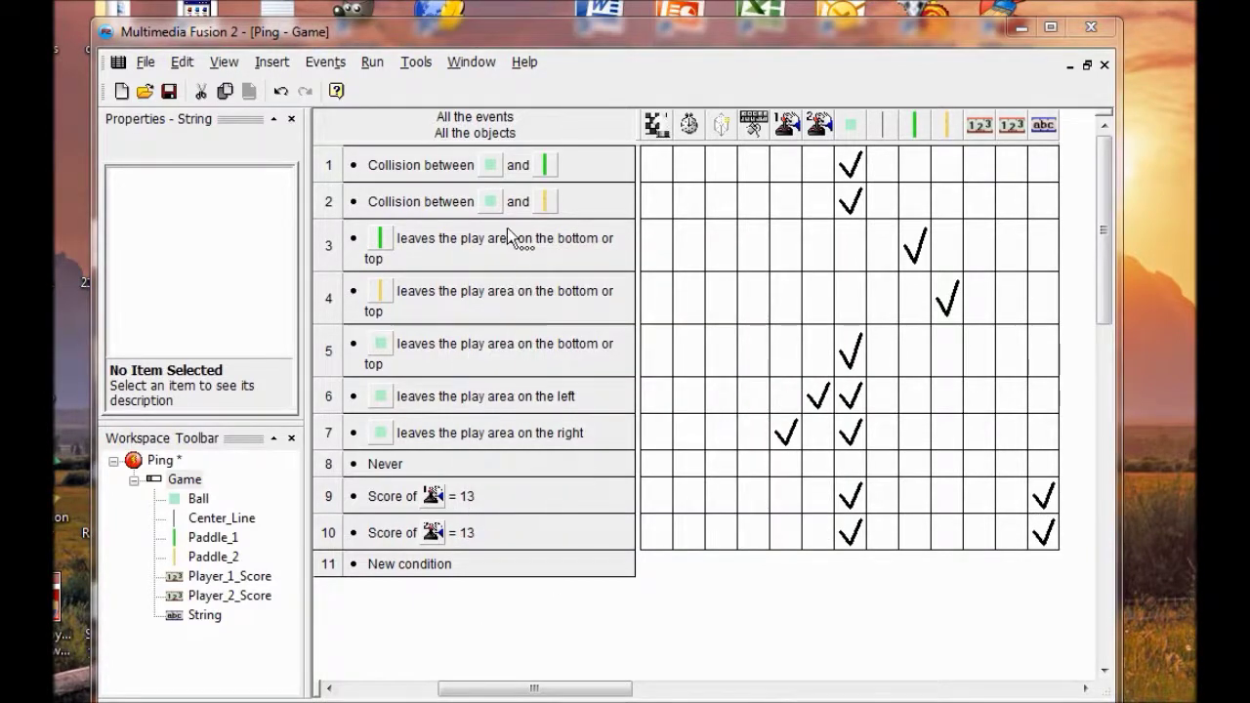
Run the Ping application until a score reaches 13, then start a new game with scores reset
left_click(372, 63)
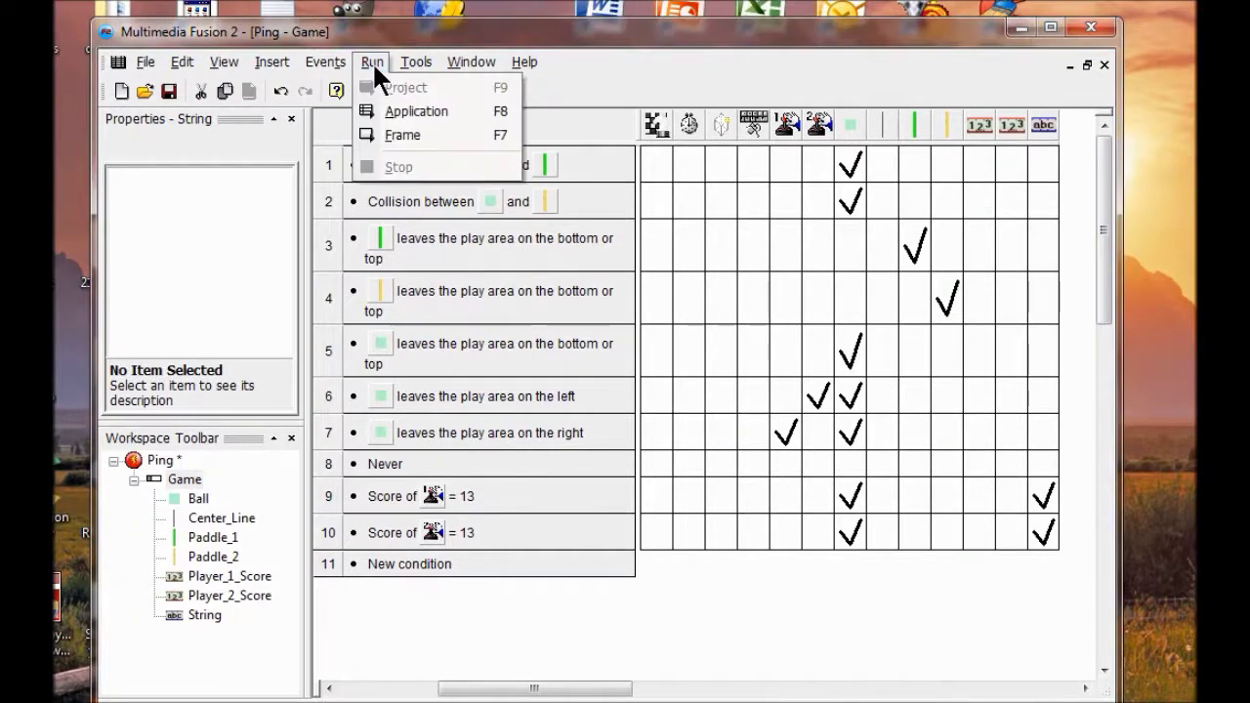
left_click(398, 113)
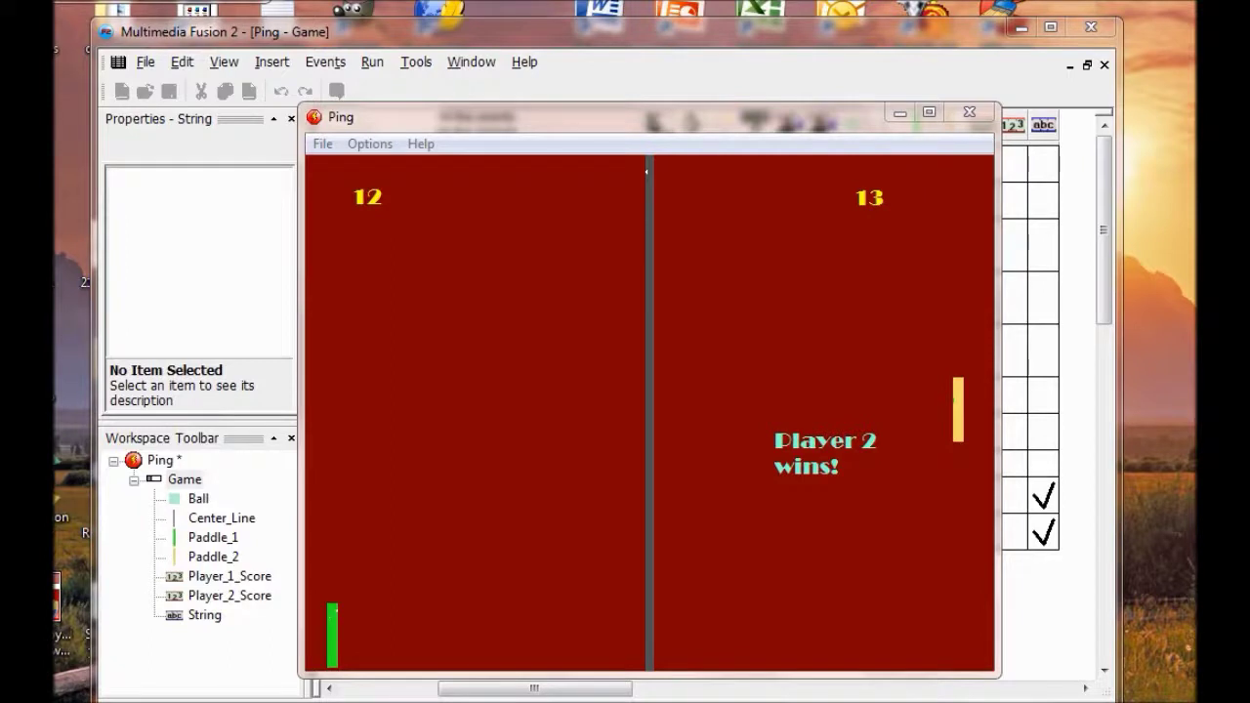
left_click(323, 143)
left_click(355, 168)
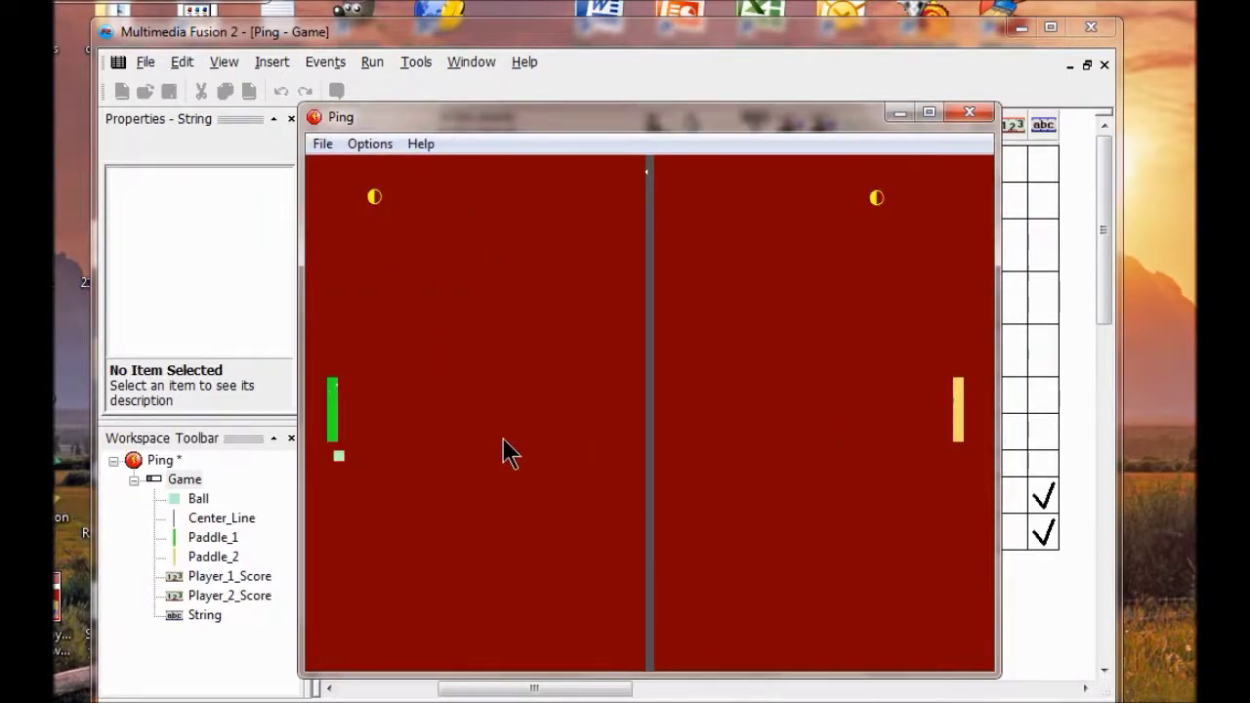